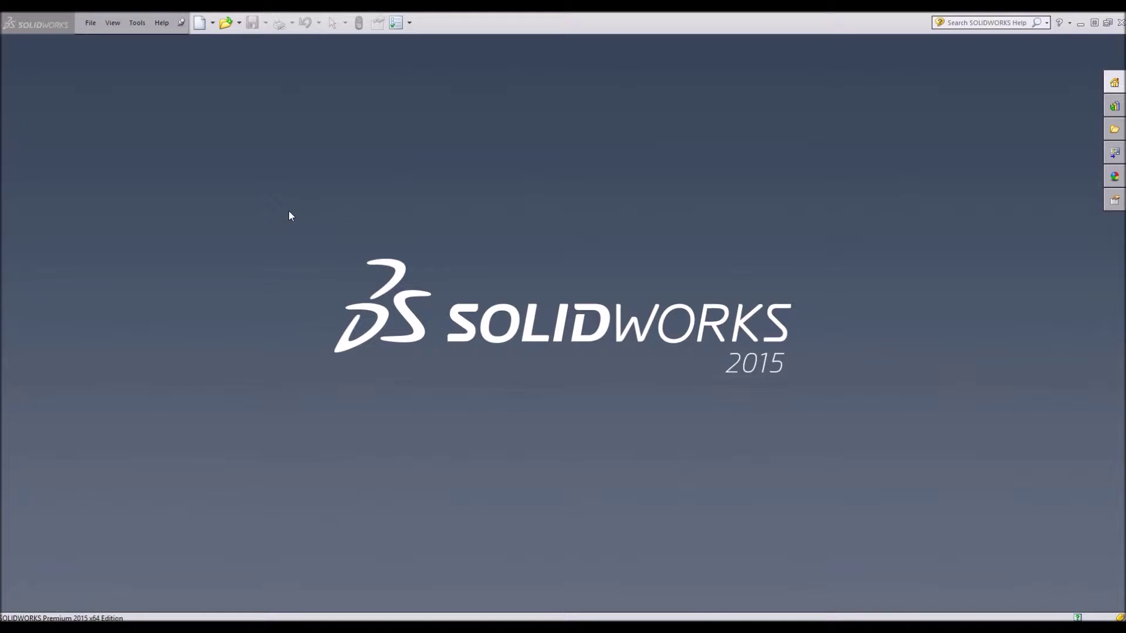
Open the Inertial Seperator (A) part and orbit it upright so the whole tank shows.
{"action": "left_click", "coordinate": [227, 24]}
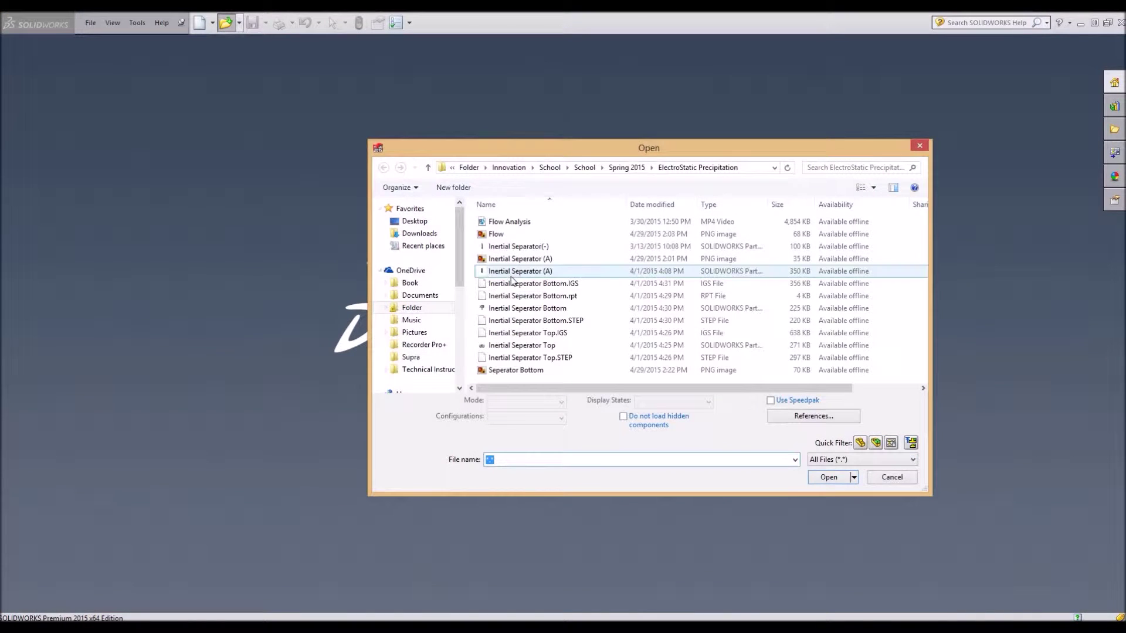
{"action": "double_click", "coordinate": [509, 271]}
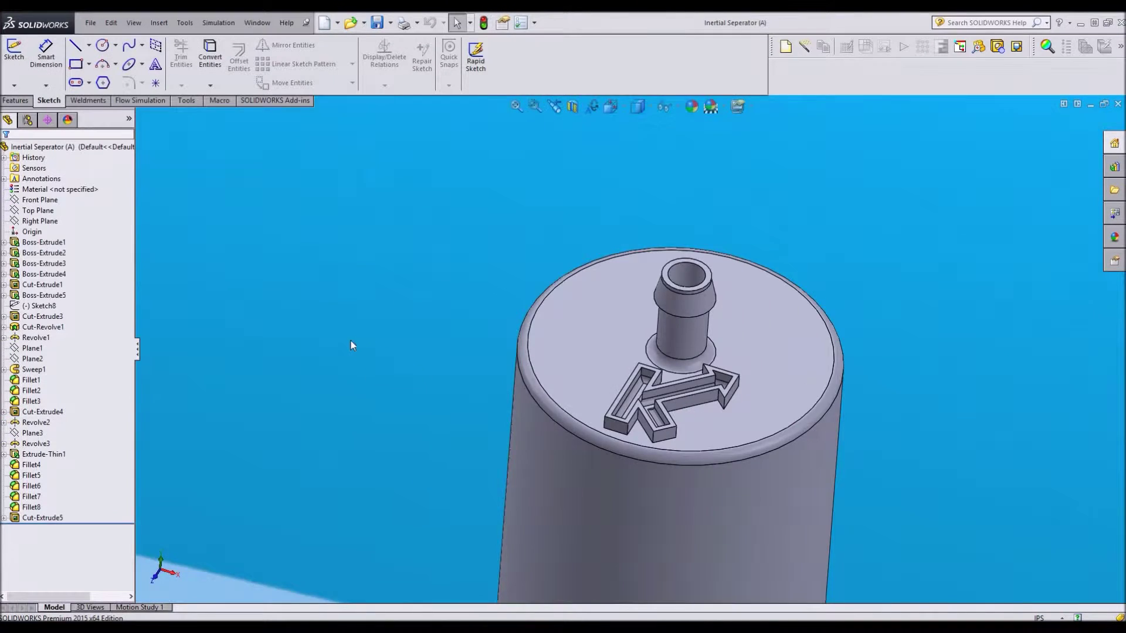
{"action": "middle_click_drag", "start_coordinate": [350, 340], "coordinate": [603, 510]}
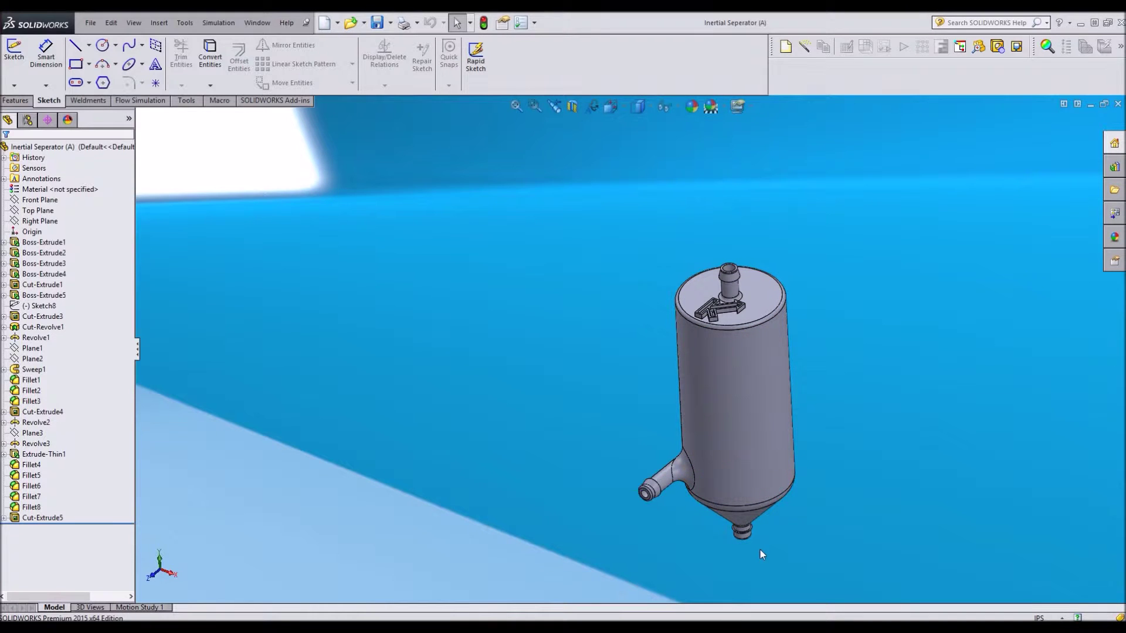
{"action": "middle_click_drag", "start_coordinate": [780, 556], "coordinate": [733, 441]}
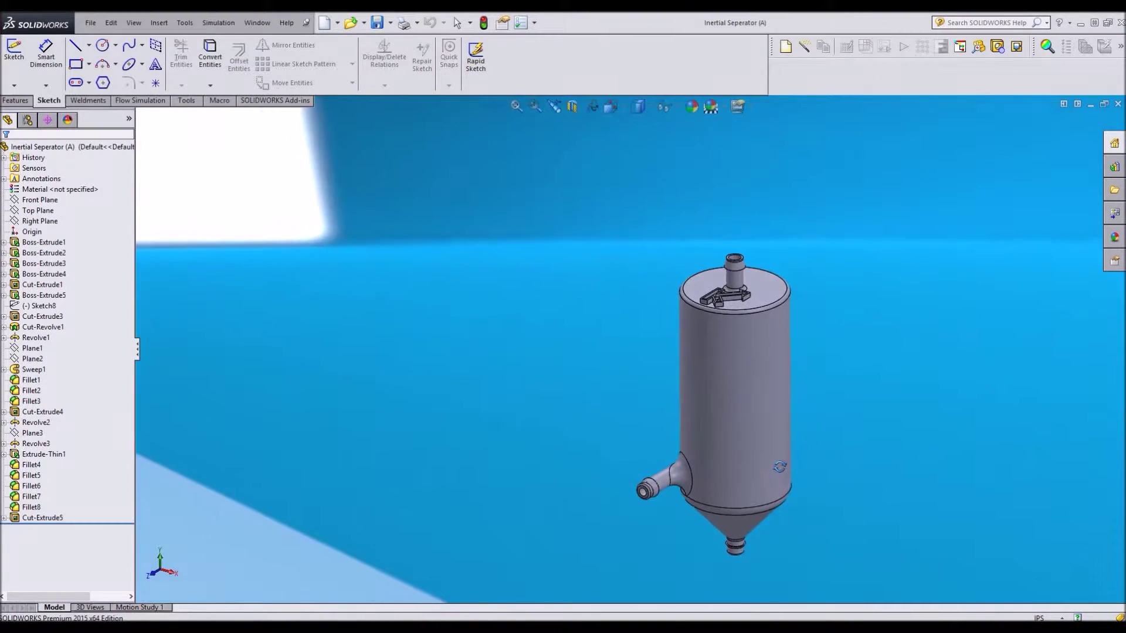
{"action": "left_click", "coordinate": [364, 23]}
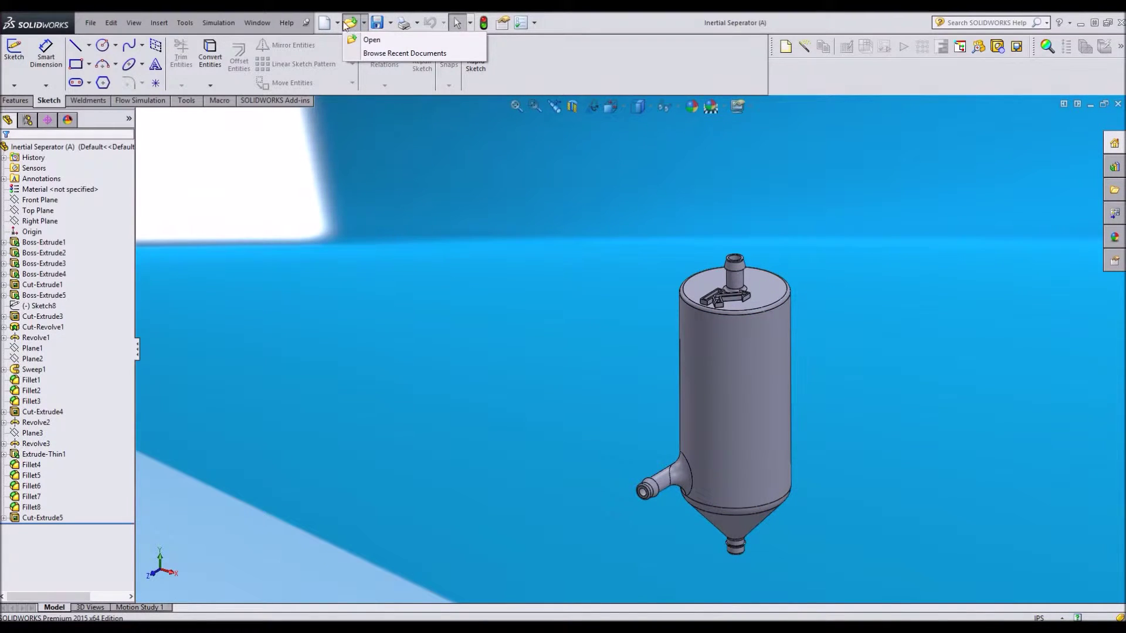
Make a new assembly from the Inertial Seperator (A) part and place the part in it.
{"action": "left_click", "coordinate": [339, 24]}
{"action": "left_click", "coordinate": [339, 24]}
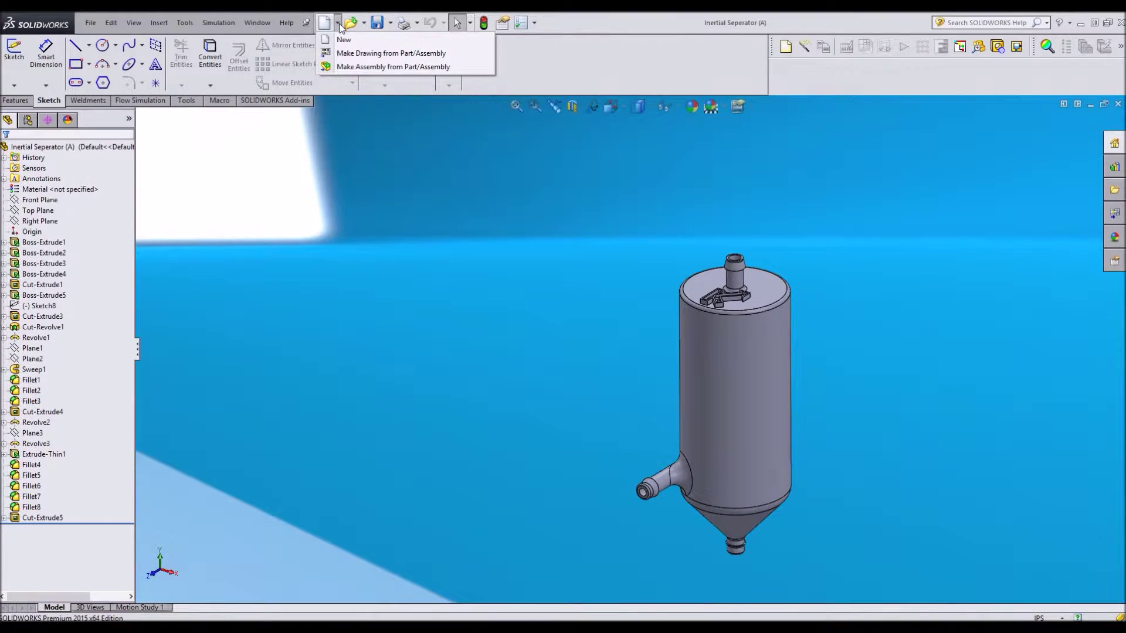
{"action": "left_click", "coordinate": [352, 66]}
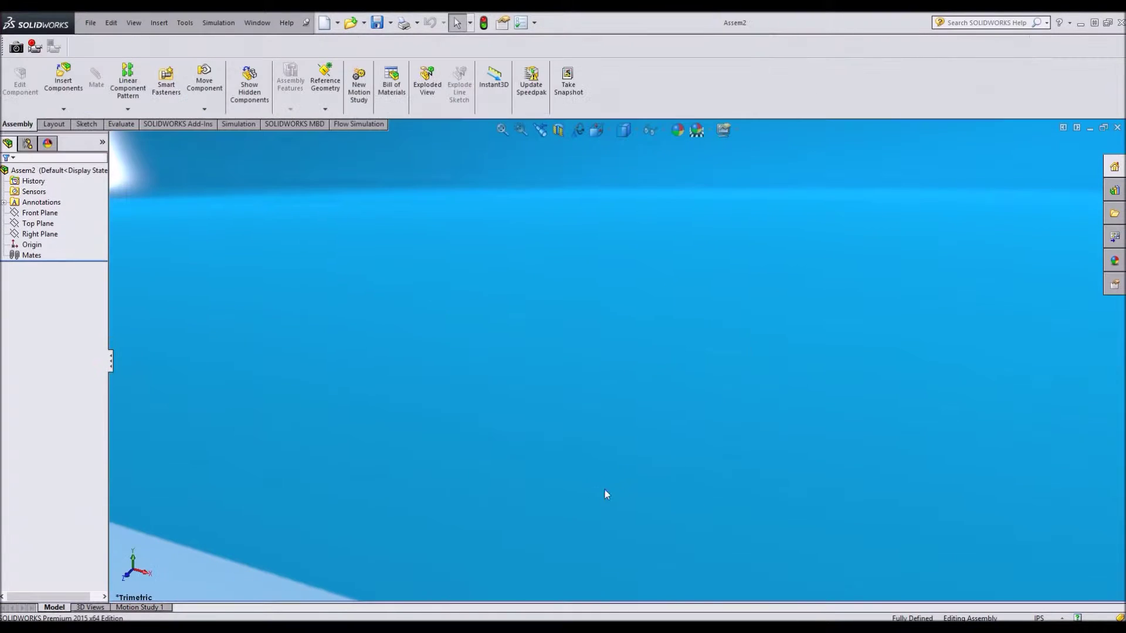
{"action": "left_click", "coordinate": [476, 378]}
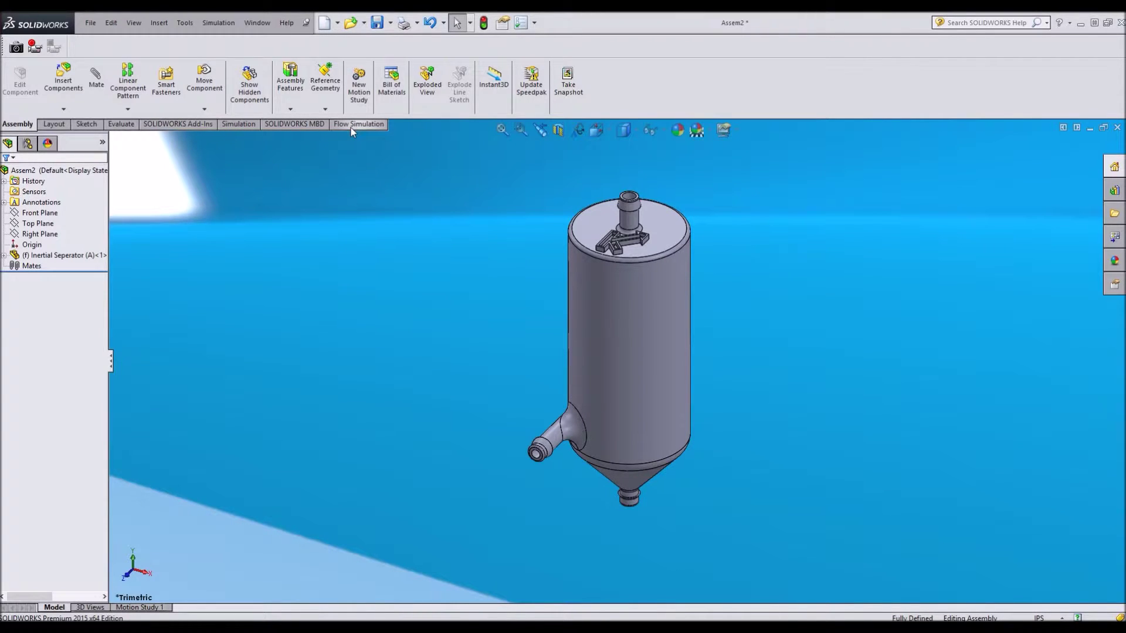
Check the enabled tool groups and switch to the Flow Simulation tools.
{"action": "right_click", "coordinate": [300, 125]}
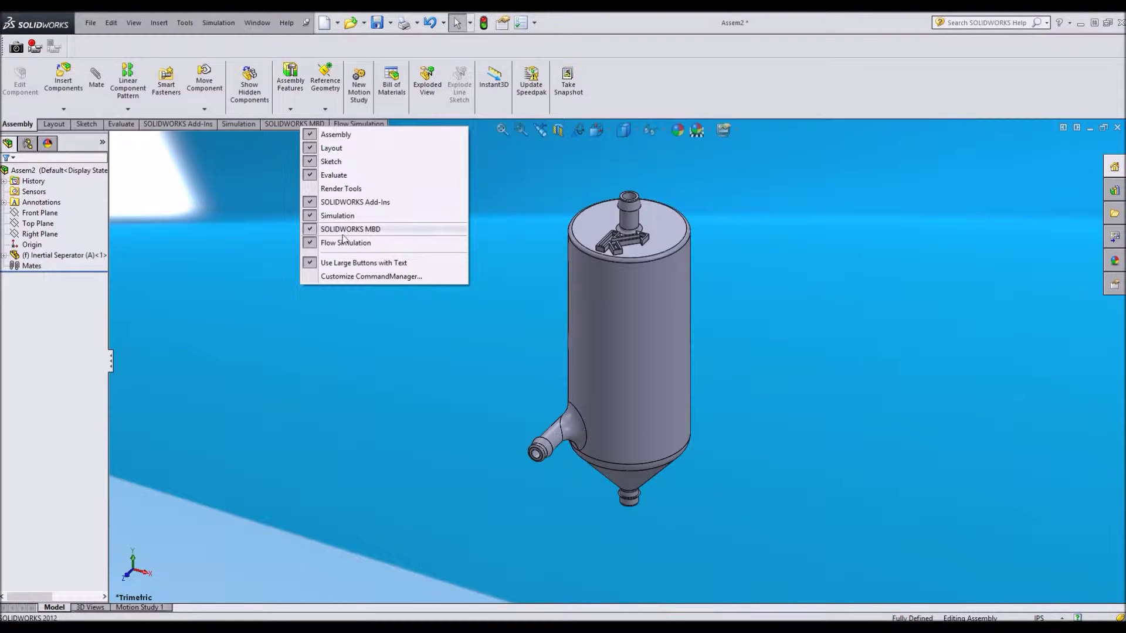
{"action": "left_click", "coordinate": [247, 139]}
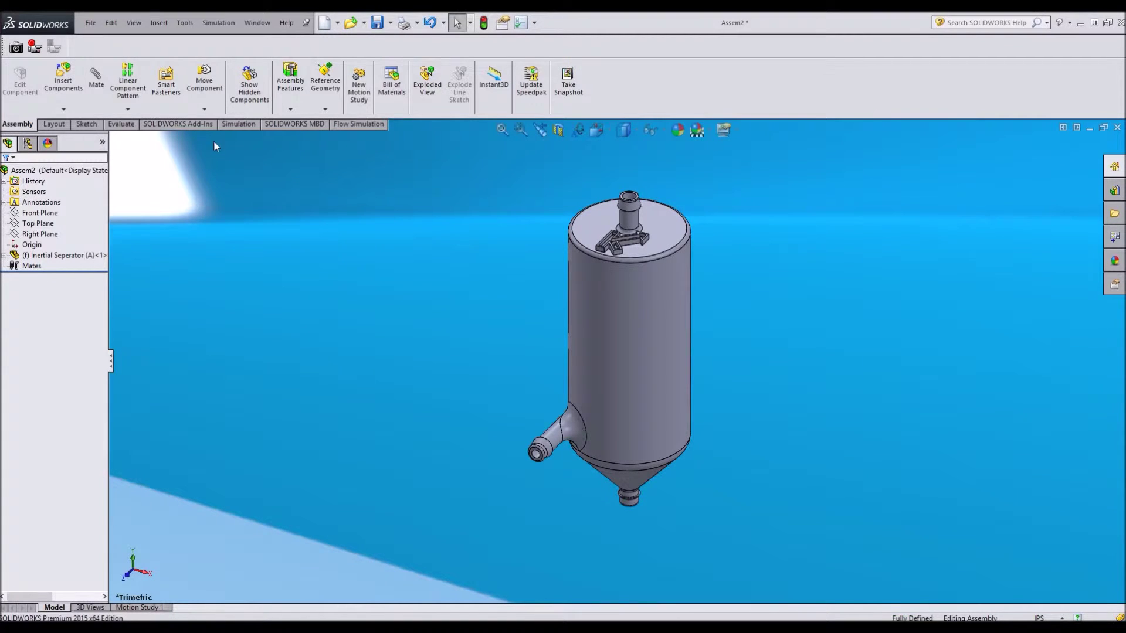
{"action": "left_click", "coordinate": [358, 124]}
Launch the Flow Simulation Wizard, letting Assem2 be saved first when warned.
{"action": "left_click", "coordinate": [26, 70]}
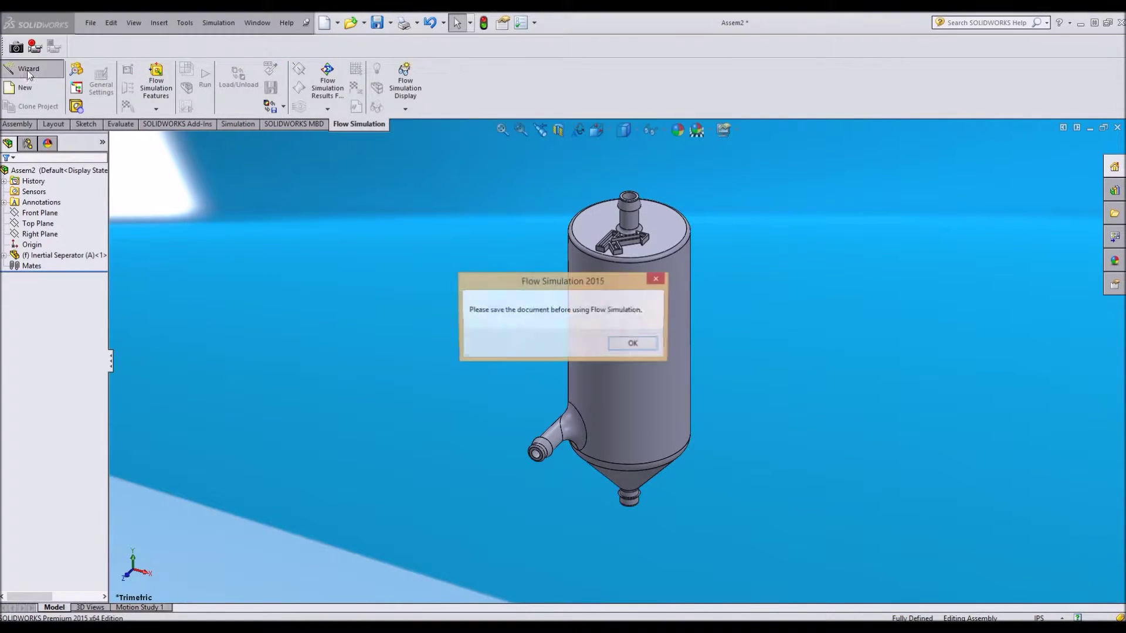
{"action": "left_click", "coordinate": [633, 344]}
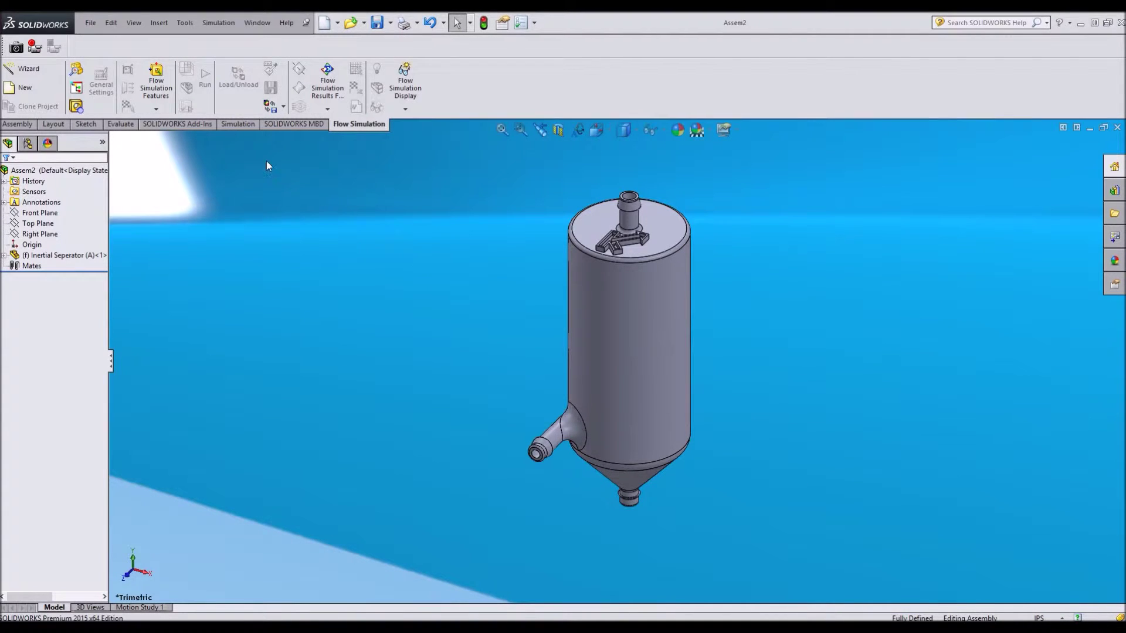
{"action": "left_click", "coordinate": [26, 68]}
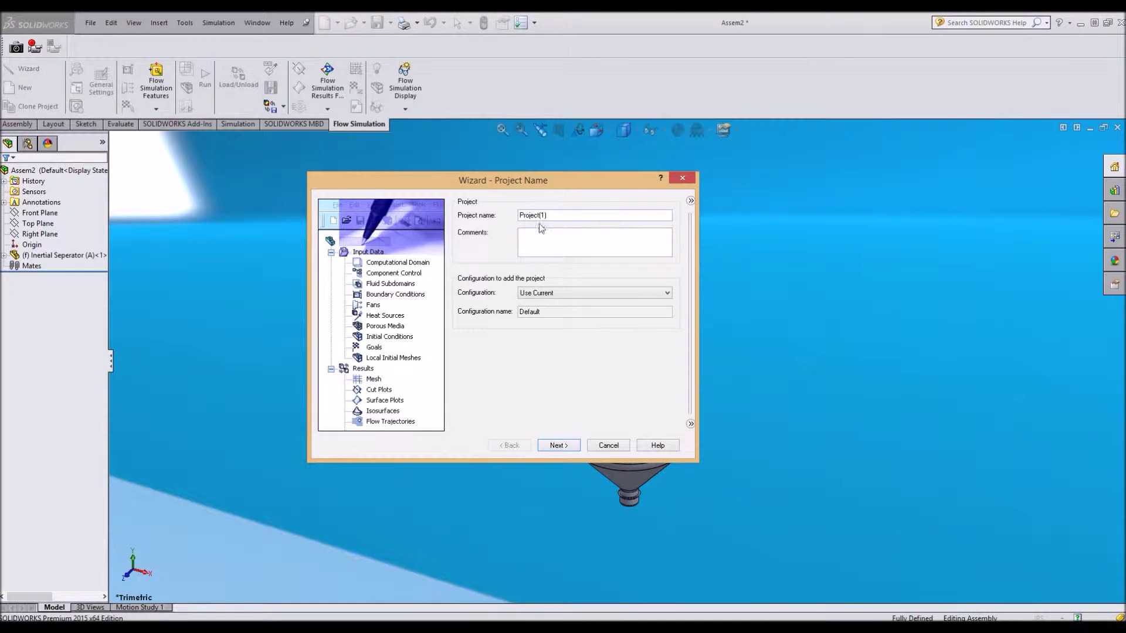
Keep the Project(1) name and choose IPS (in-lb-s) as the unit system.
{"action": "left_click", "coordinate": [556, 447]}
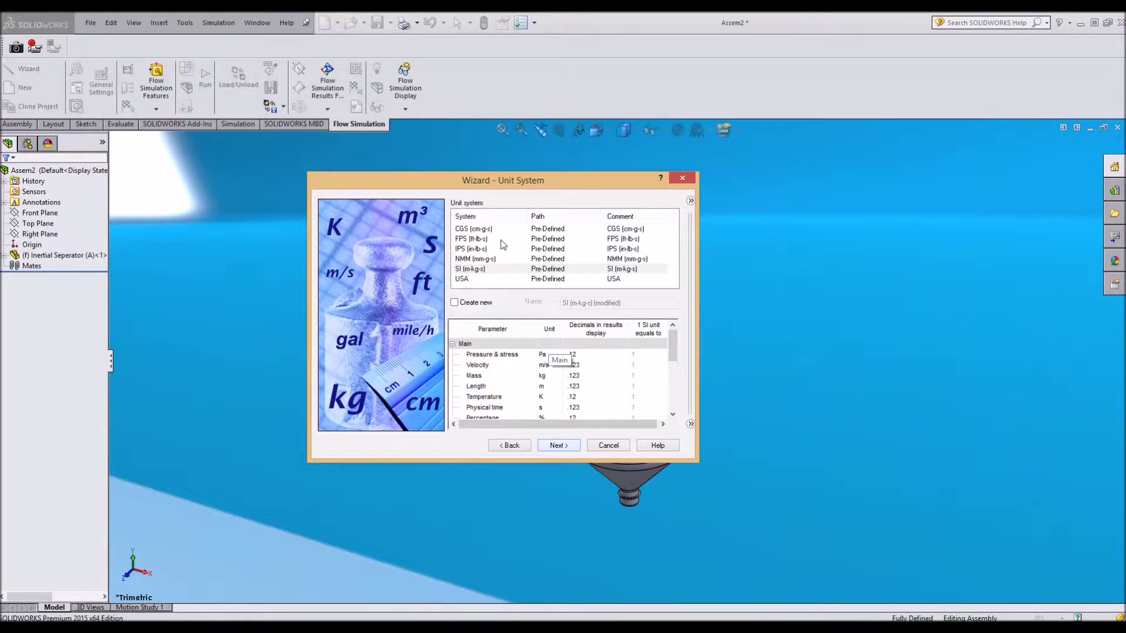
{"action": "left_click", "coordinate": [478, 250]}
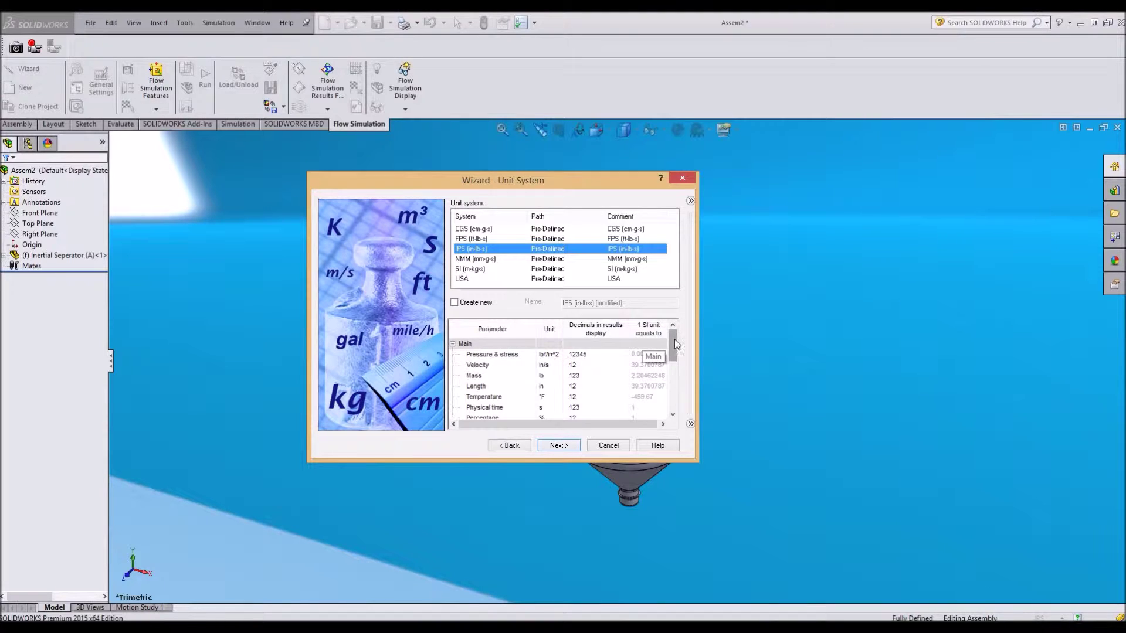
{"action": "mouse_move", "coordinate": [673, 348]}
{"action": "left_mouse_down"}
{"action": "mouse_move", "coordinate": [666, 401]}
{"action": "mouse_move", "coordinate": [671, 343]}
{"action": "left_mouse_up"}
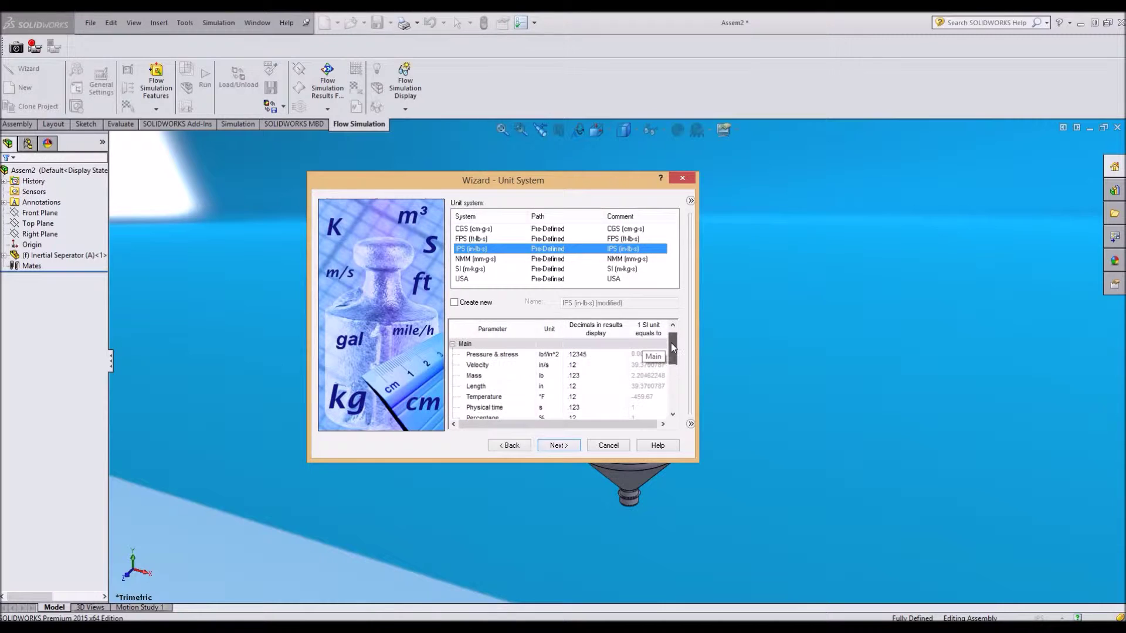
{"action": "left_click", "coordinate": [572, 447]}
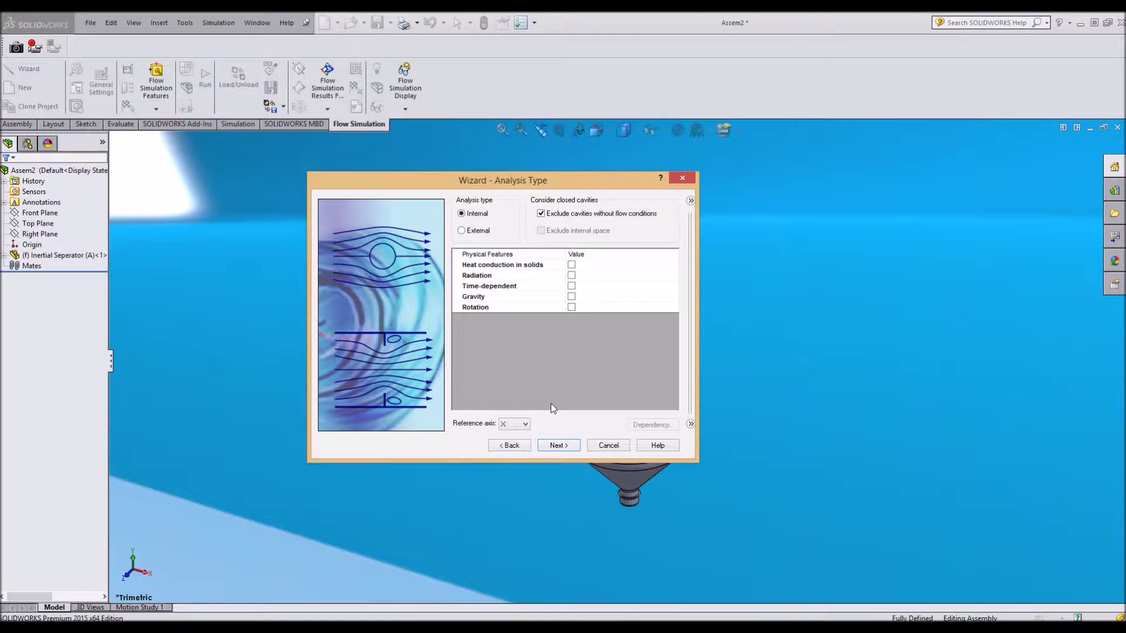
Keep internal analysis and add Air from the Gases list as the project fluid.
{"action": "left_click", "coordinate": [557, 447]}
{"action": "left_click", "coordinate": [453, 216]}
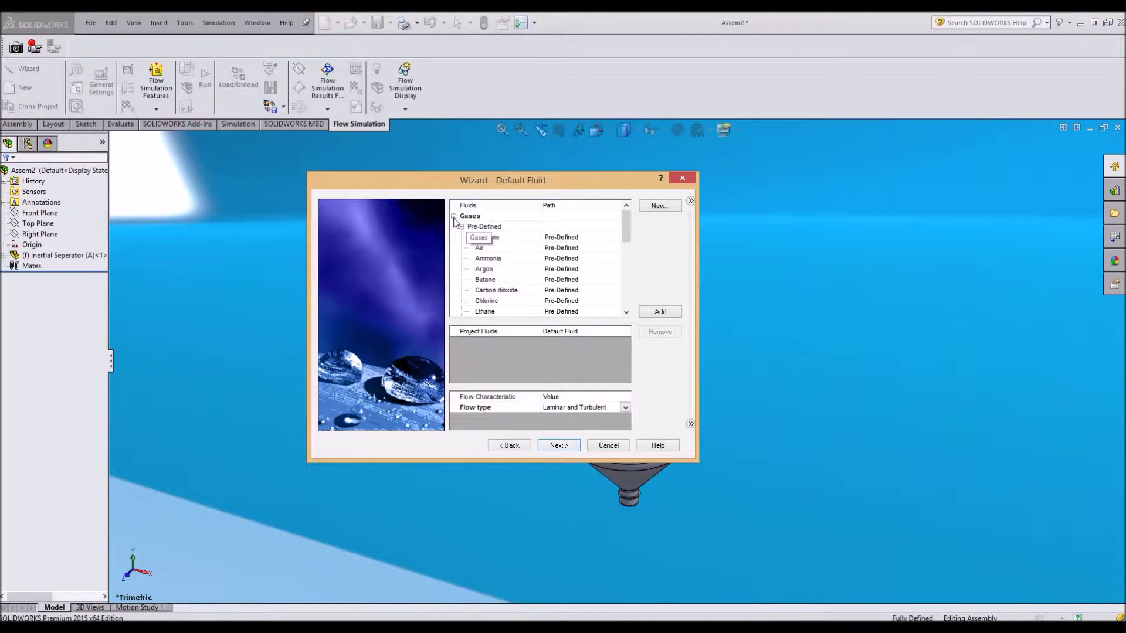
{"action": "left_click", "coordinate": [483, 250]}
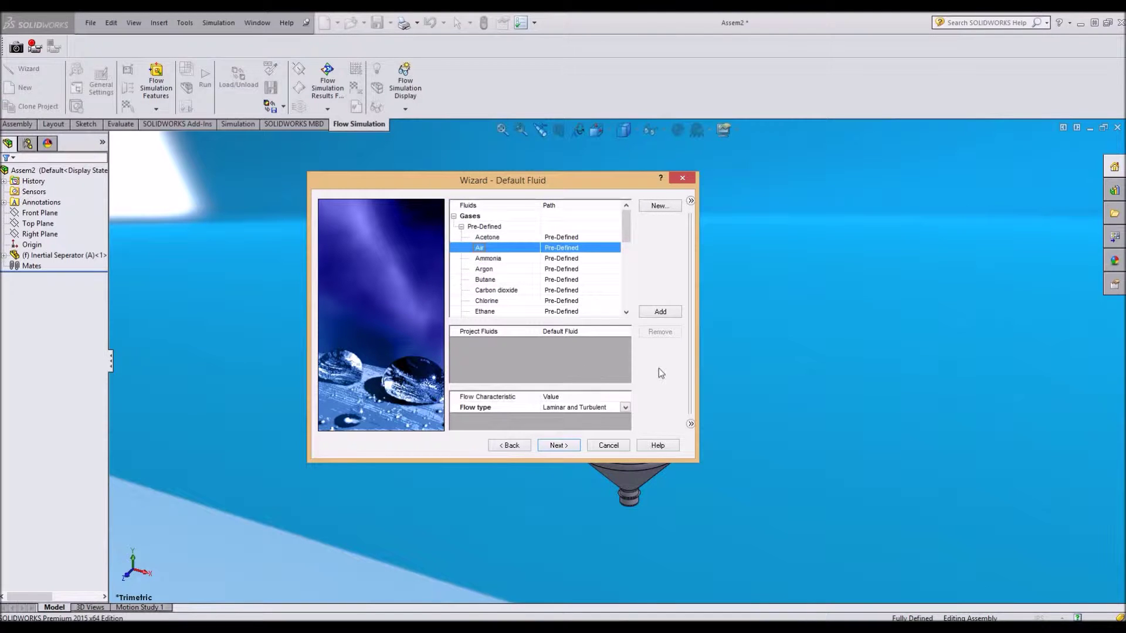
{"action": "left_click", "coordinate": [659, 311]}
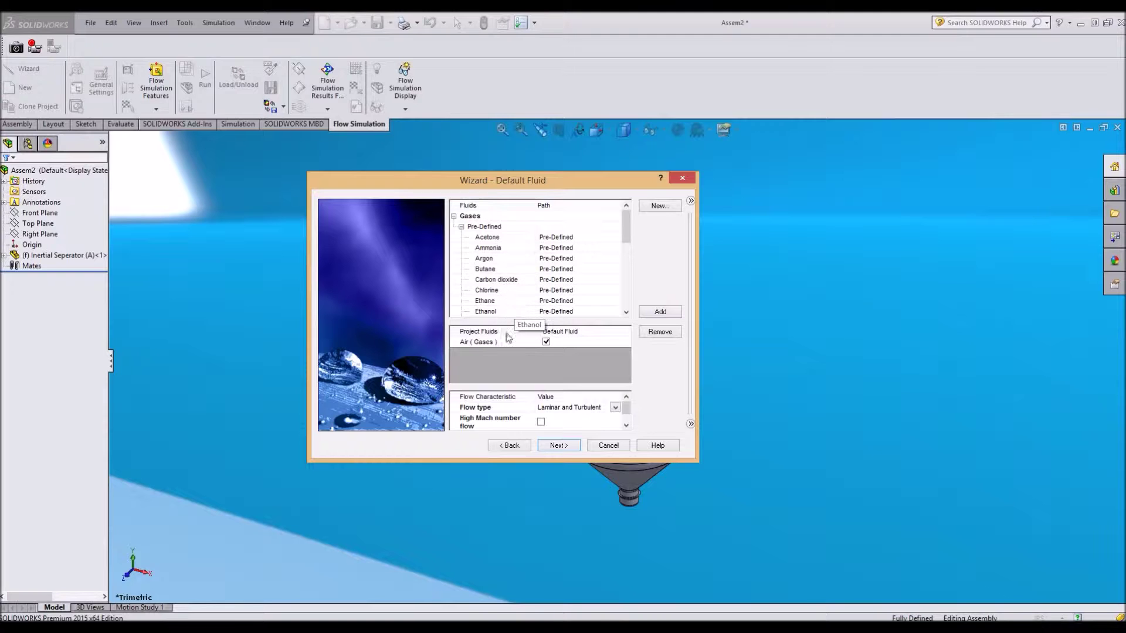
{"action": "left_click", "coordinate": [545, 446]}
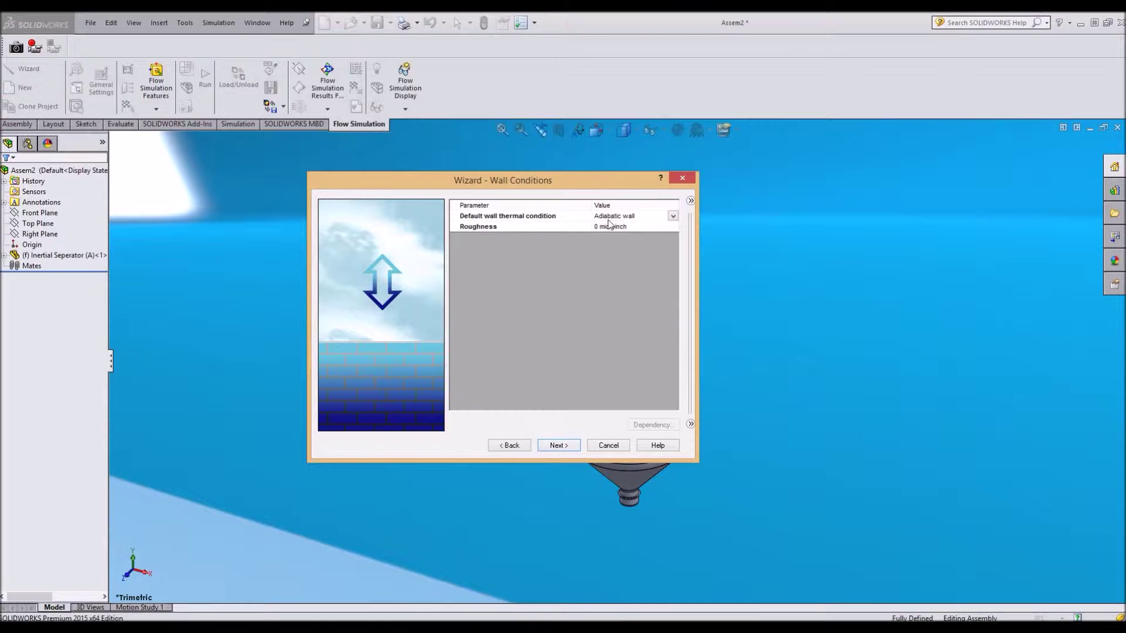
Keep Adiabatic wall as the default wall thermal condition.
{"action": "left_click", "coordinate": [665, 217]}
{"action": "left_click", "coordinate": [673, 216]}
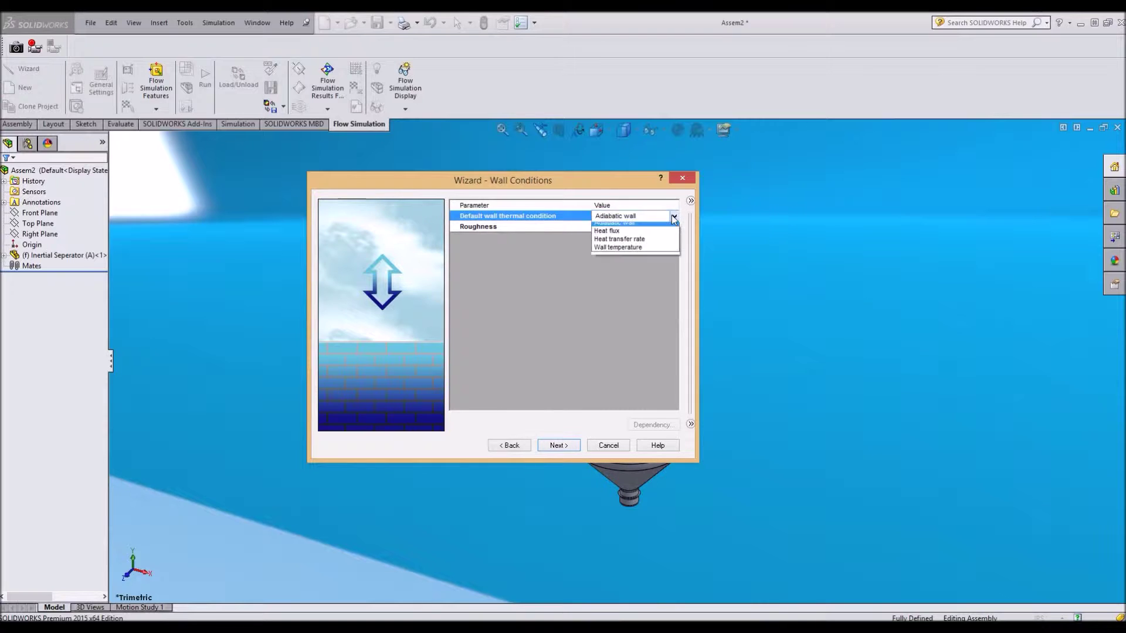
{"action": "left_click", "coordinate": [633, 223]}
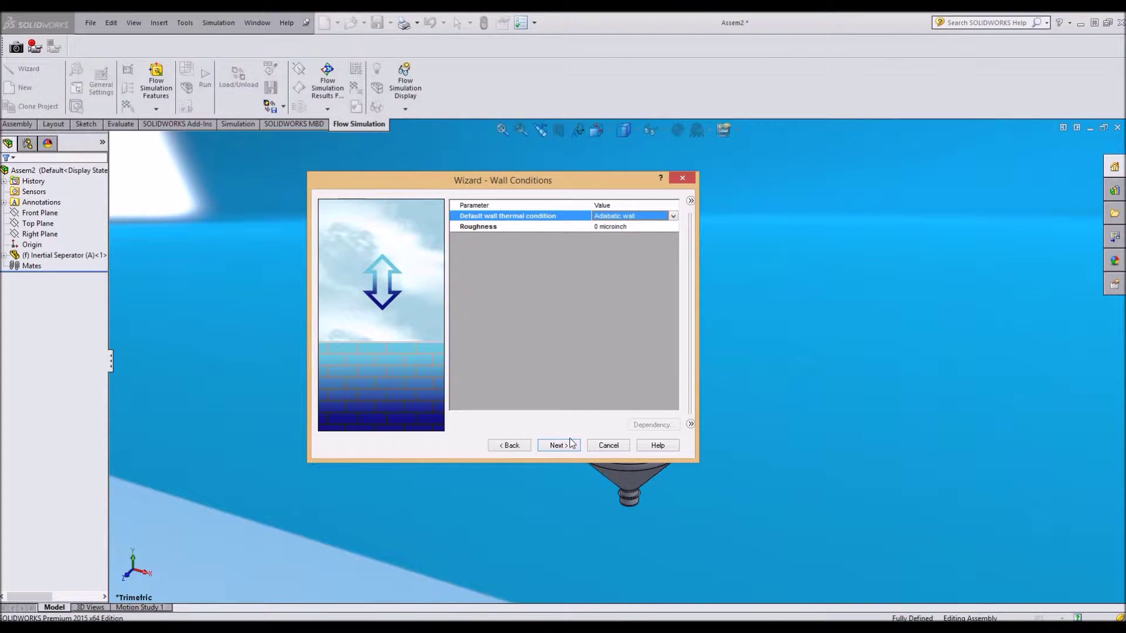
{"action": "left_click", "coordinate": [551, 446]}
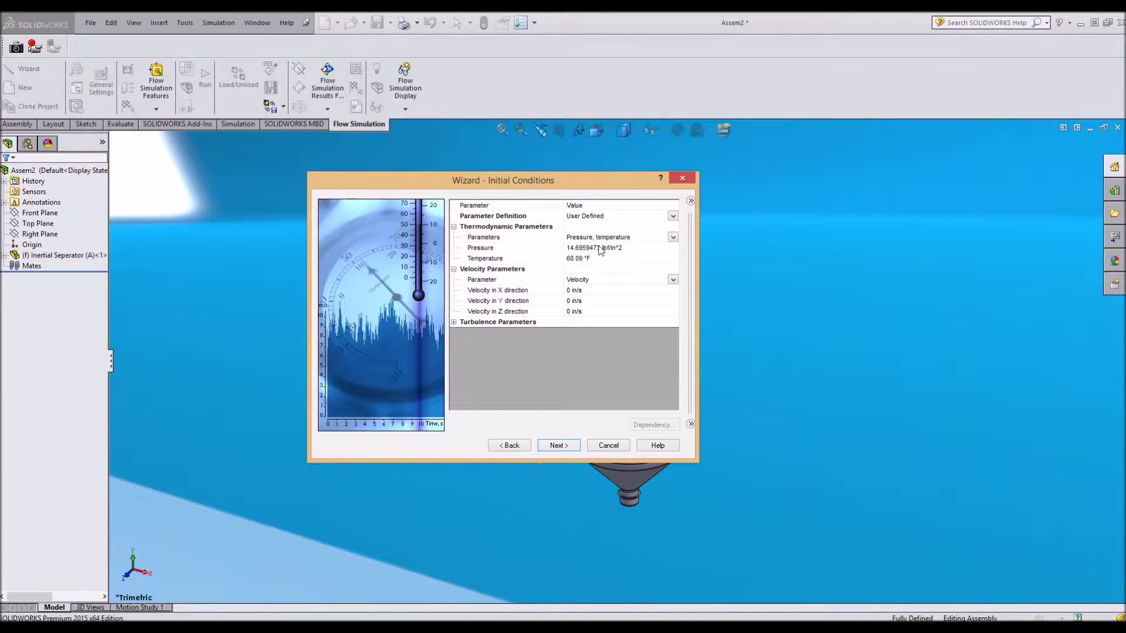
Accept default initial conditions, set result resolution to 3, and finish the wizard.
{"action": "left_click", "coordinate": [568, 446]}
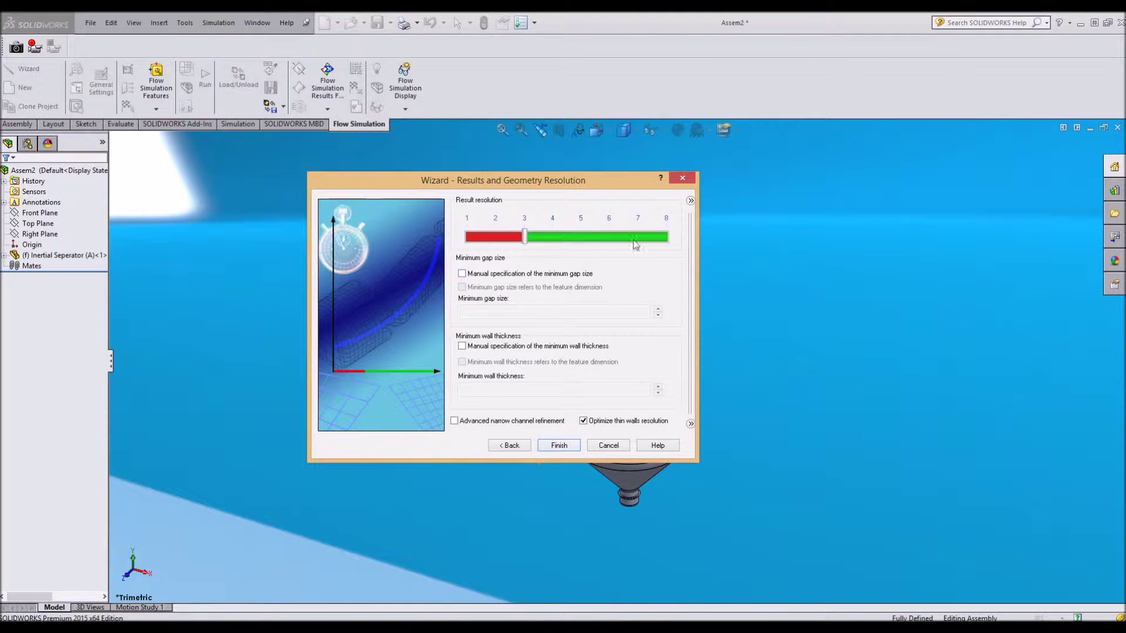
{"action": "left_click_drag", "start_coordinate": [560, 240], "coordinate": [519, 246]}
{"action": "left_click", "coordinate": [558, 445]}
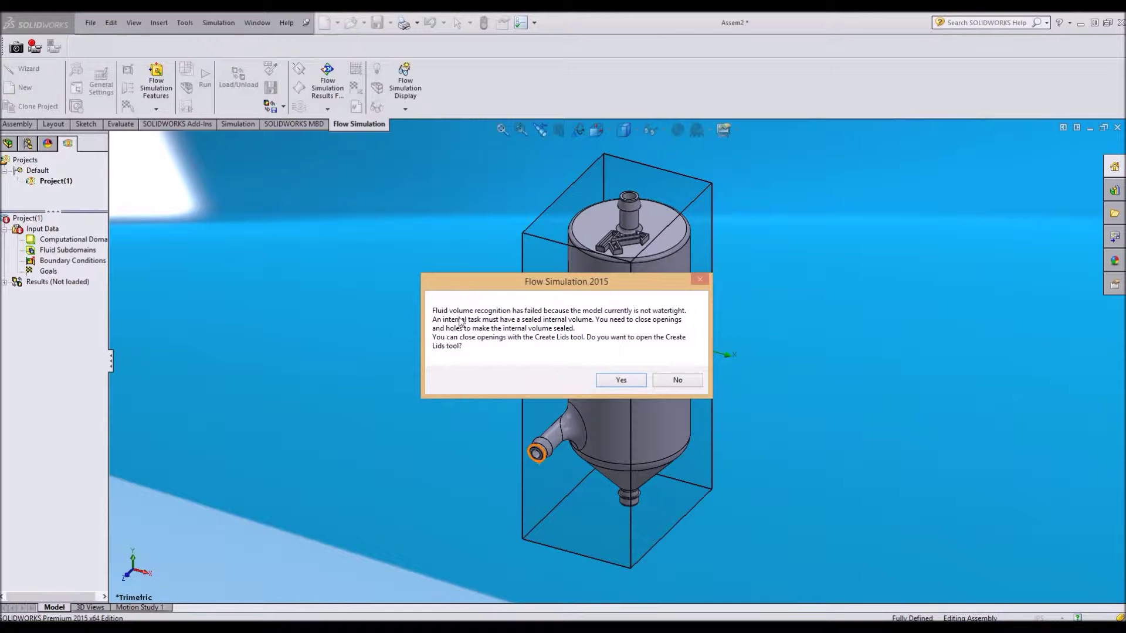
Answer Yes to the not-watertight warning to bring up Create Lids.
{"action": "key", "text": "Return"}
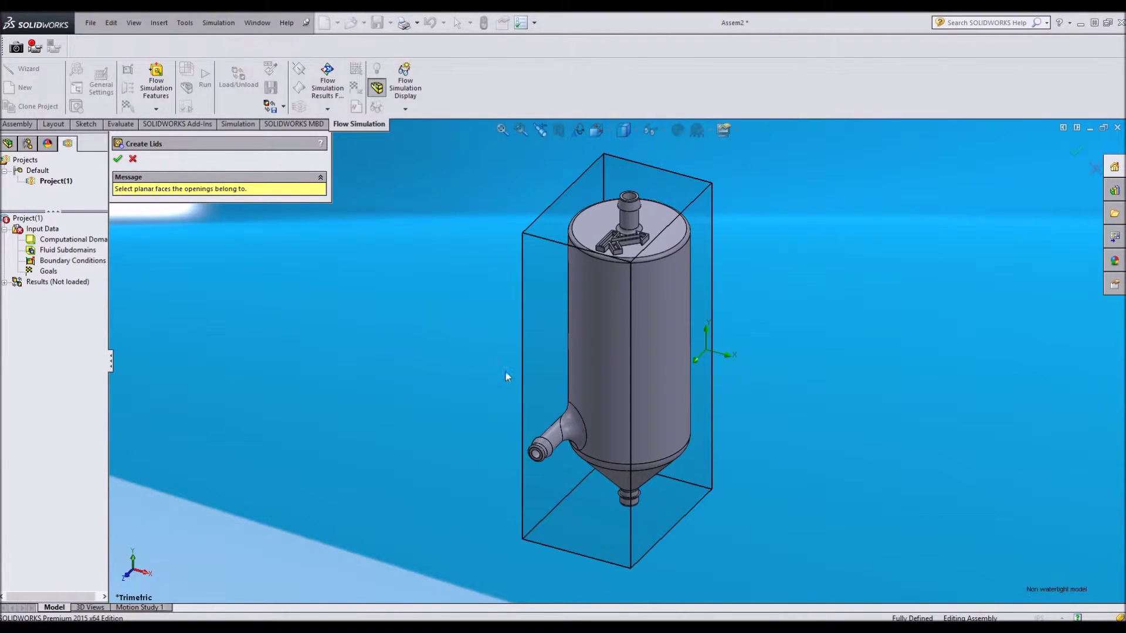
Select the side pipe and bottom nozzle end faces for lids.
{"action": "scroll", "coordinate": [497, 462], "scroll_direction": "down", "scroll_amount": 10}
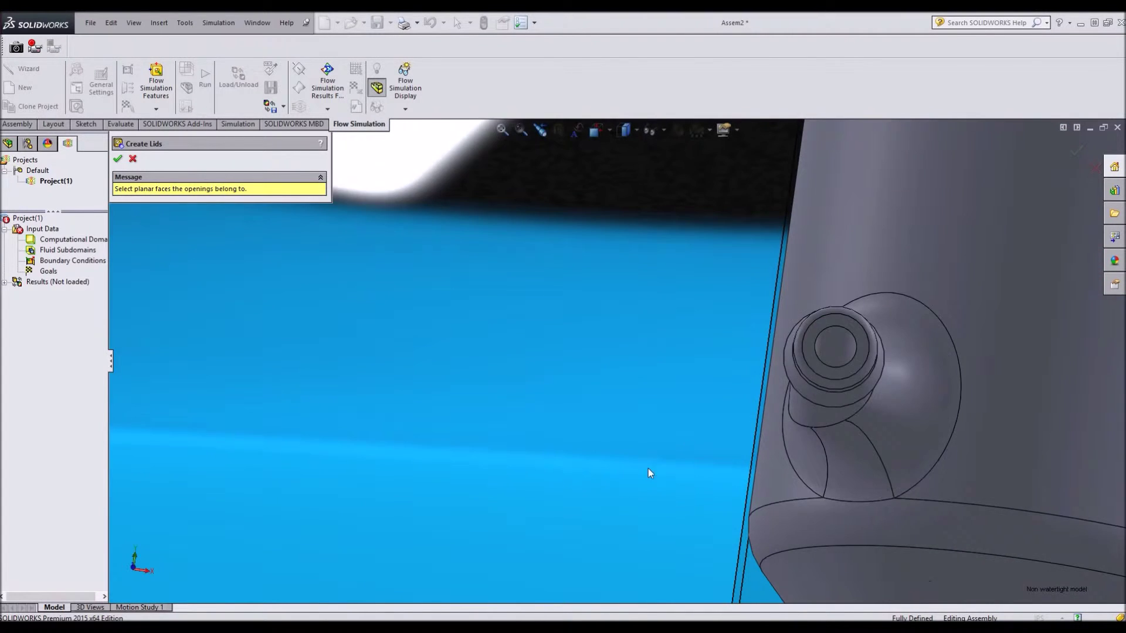
{"action": "scroll", "coordinate": [816, 332], "scroll_direction": "down", "scroll_amount": 4}
{"action": "left_click", "coordinate": [829, 318]}
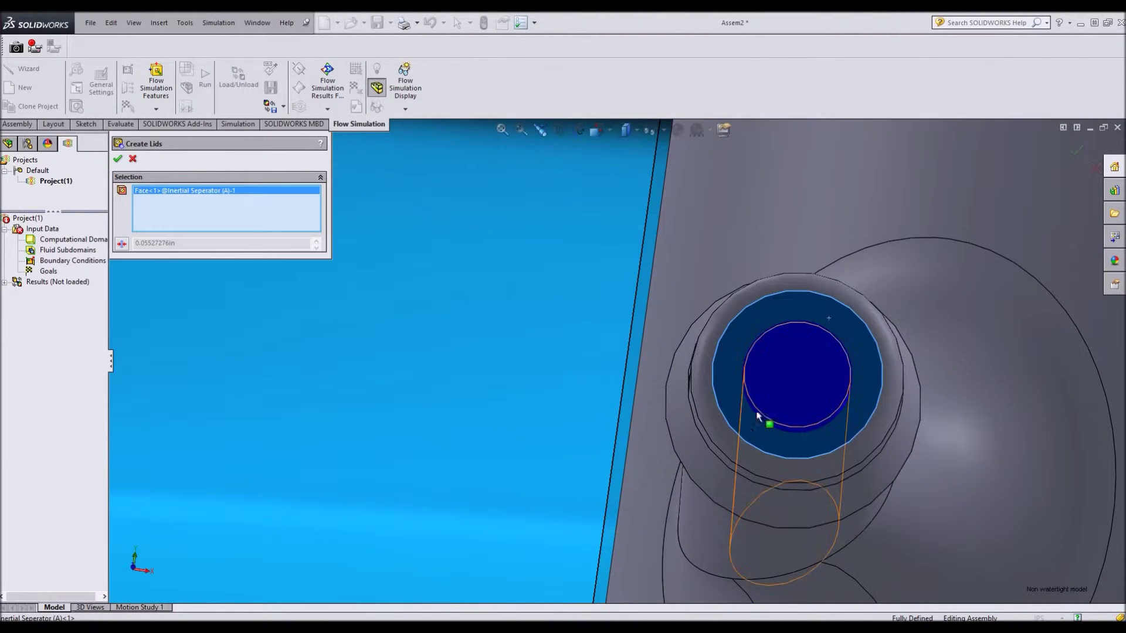
{"action": "scroll", "coordinate": [758, 416], "scroll_direction": "up", "scroll_amount": 10}
{"action": "middle_click_drag", "start_coordinate": [734, 437], "coordinate": [699, 471]}
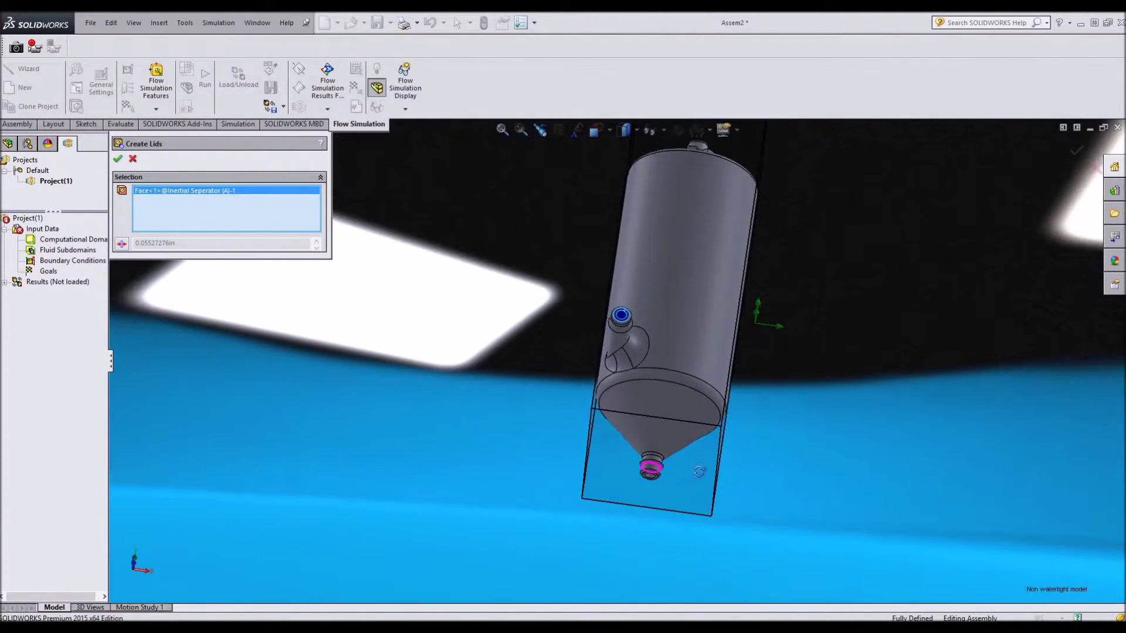
{"action": "scroll", "coordinate": [642, 491], "scroll_direction": "down", "scroll_amount": 10}
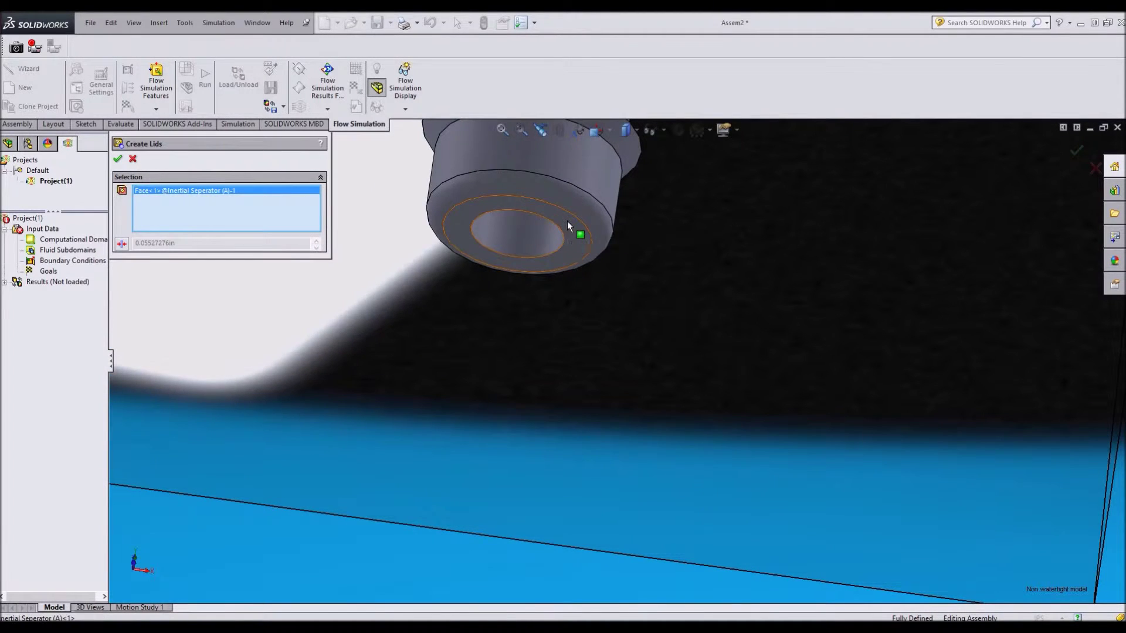
{"action": "left_click", "coordinate": [568, 220]}
Add the top inlet end face and confirm creating all three lids.
{"action": "scroll", "coordinate": [608, 289], "scroll_direction": "up", "scroll_amount": 10}
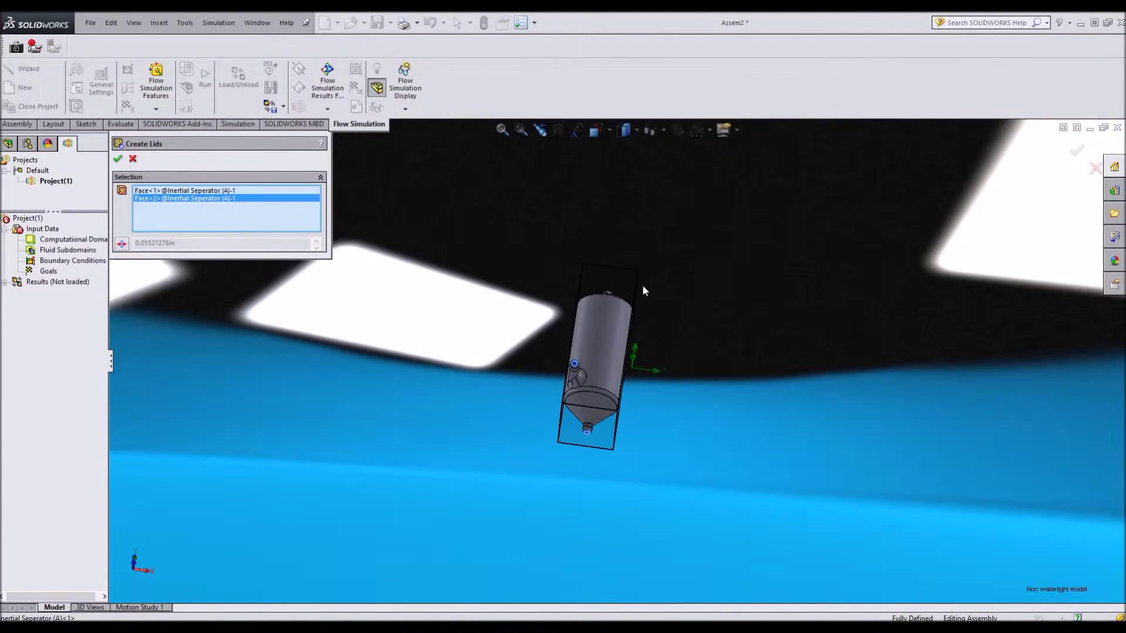
{"action": "scroll", "coordinate": [598, 328], "scroll_direction": "down", "scroll_amount": 5}
{"action": "middle_click_drag", "start_coordinate": [598, 328], "coordinate": [593, 233]}
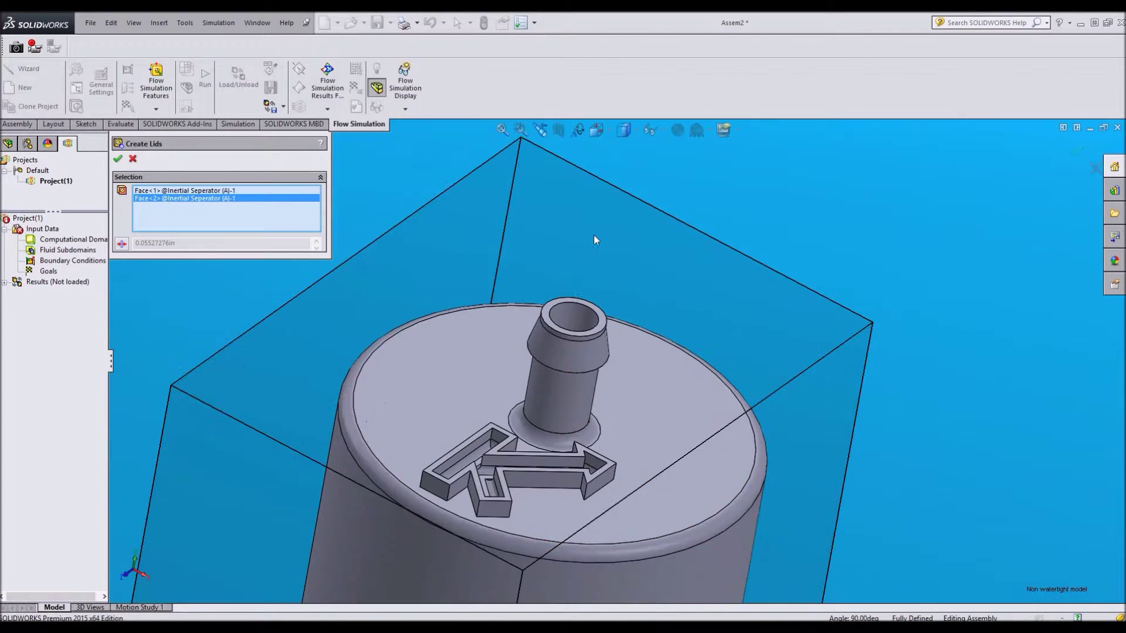
{"action": "scroll", "coordinate": [610, 361], "scroll_direction": "down", "scroll_amount": 3}
{"action": "left_click", "coordinate": [617, 352]}
{"action": "scroll", "coordinate": [636, 381], "scroll_direction": "up", "scroll_amount": 3}
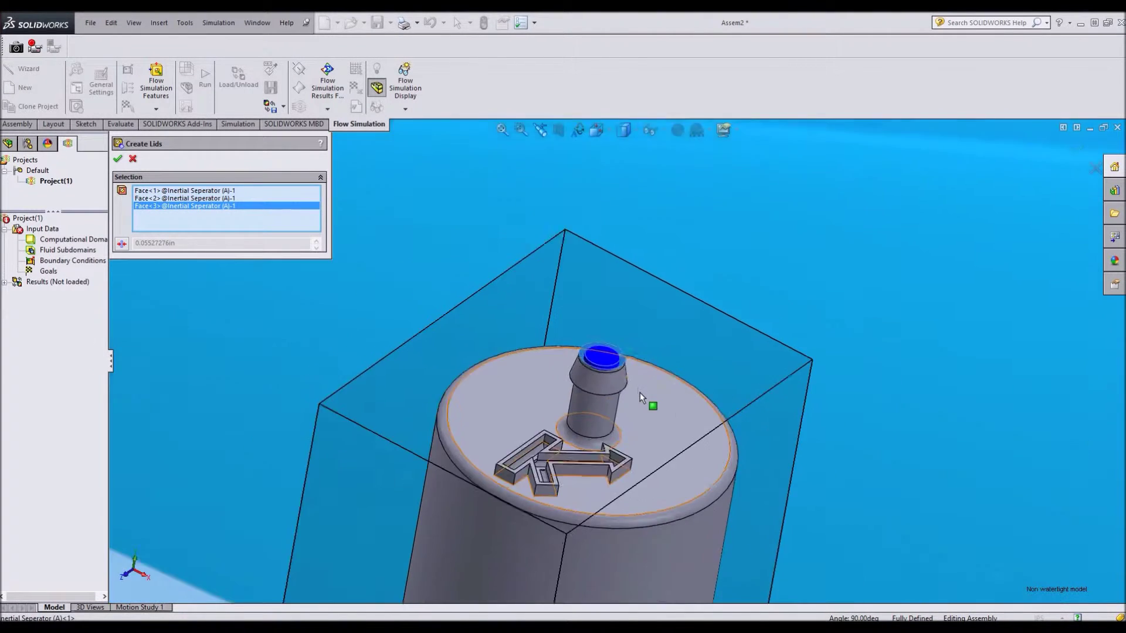
{"action": "scroll", "coordinate": [639, 392], "scroll_direction": "up", "scroll_amount": 5}
{"action": "middle_click_drag", "start_coordinate": [639, 391], "coordinate": [718, 526]}
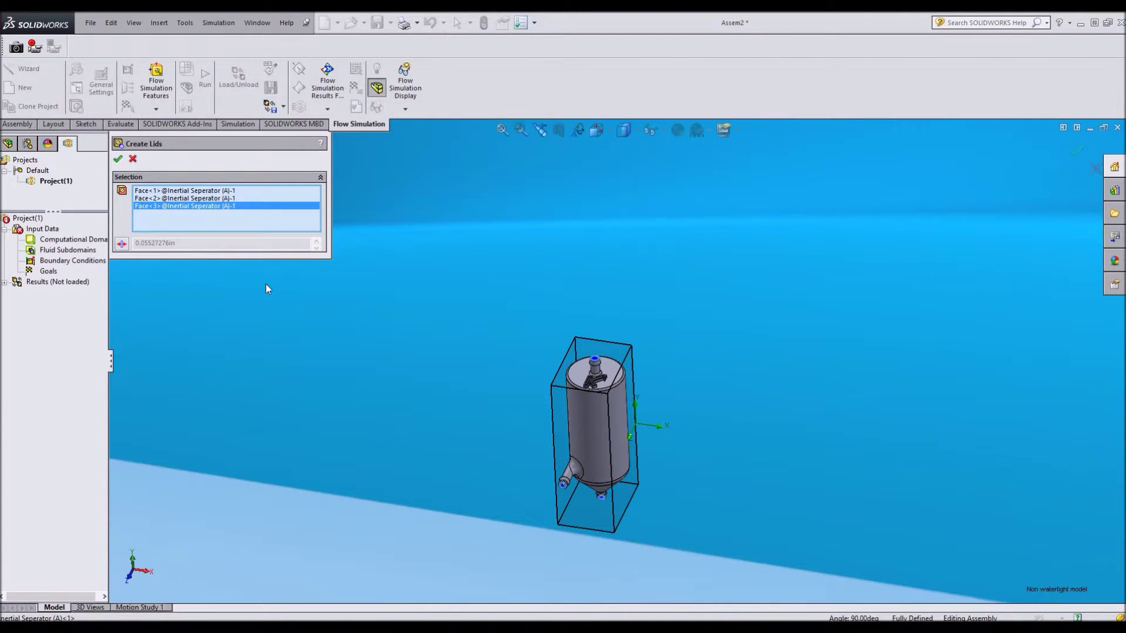
{"action": "key", "text": "Return"}
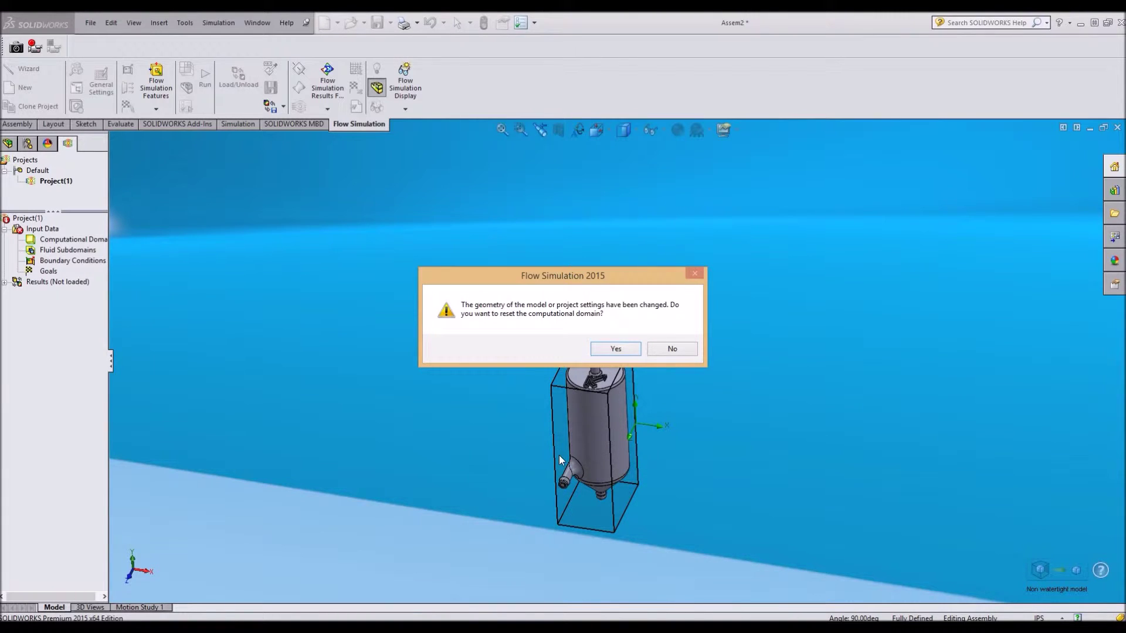
Answer Yes to resetting both the computational domain and the mesh settings.
{"action": "left_click", "coordinate": [616, 349]}
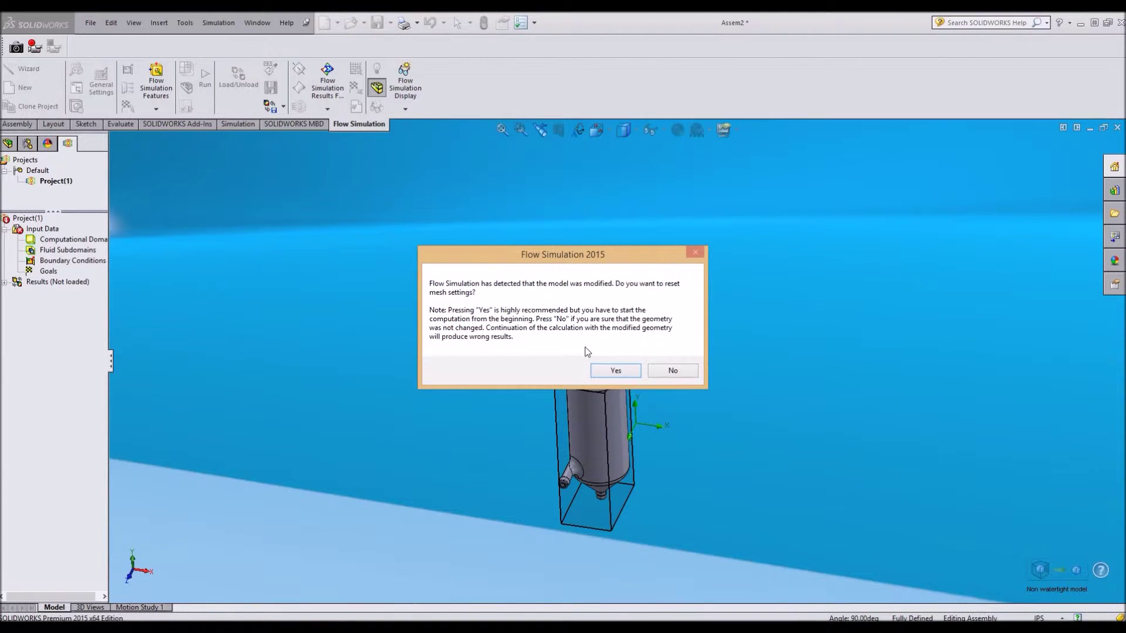
{"action": "left_click", "coordinate": [610, 371]}
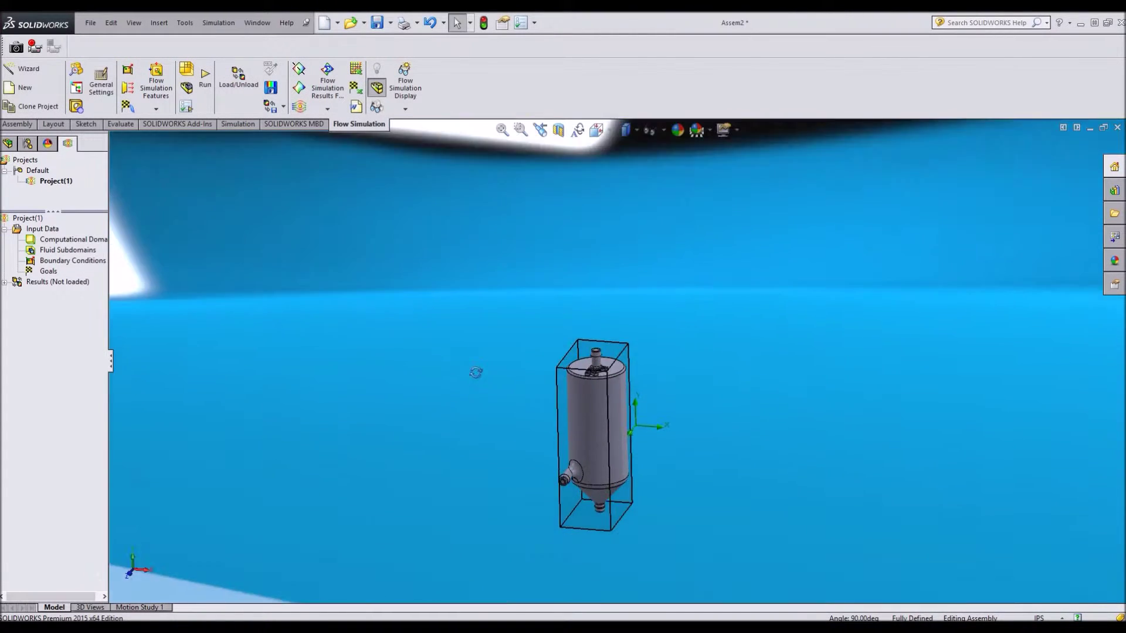
Make the separator's cylindrical tank body transparent.
{"action": "middle_click_drag", "start_coordinate": [475, 372], "coordinate": [488, 419]}
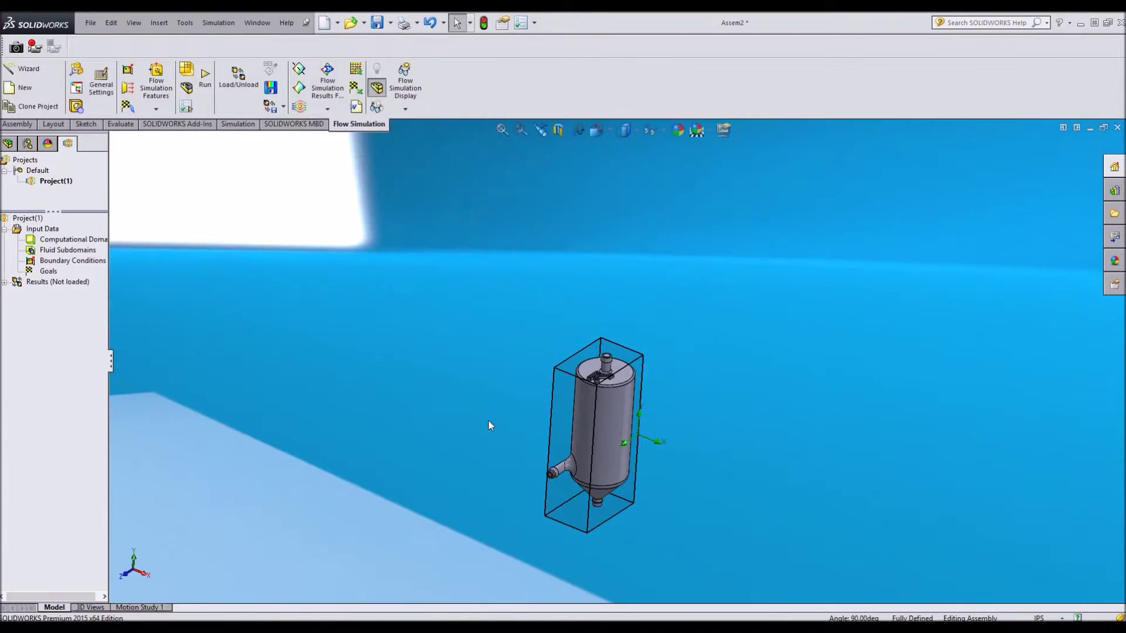
{"action": "scroll", "coordinate": [527, 410], "scroll_direction": "down", "scroll_amount": 5}
{"action": "scroll", "coordinate": [572, 404], "scroll_direction": "up", "scroll_amount": 3}
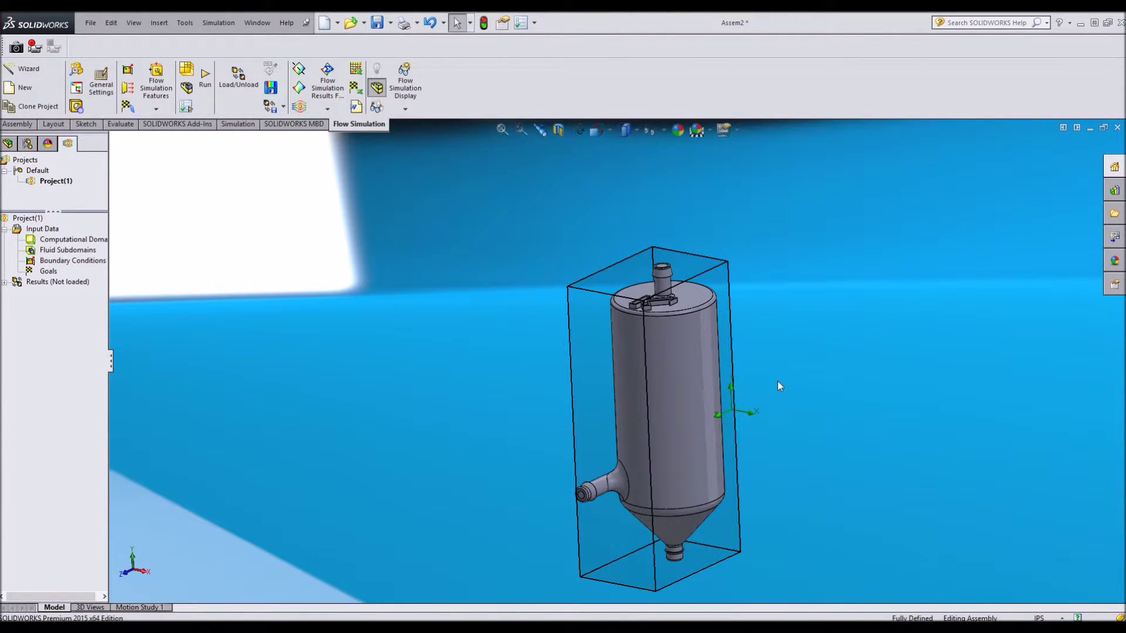
{"action": "middle_click_drag", "start_coordinate": [772, 484], "coordinate": [776, 494]}
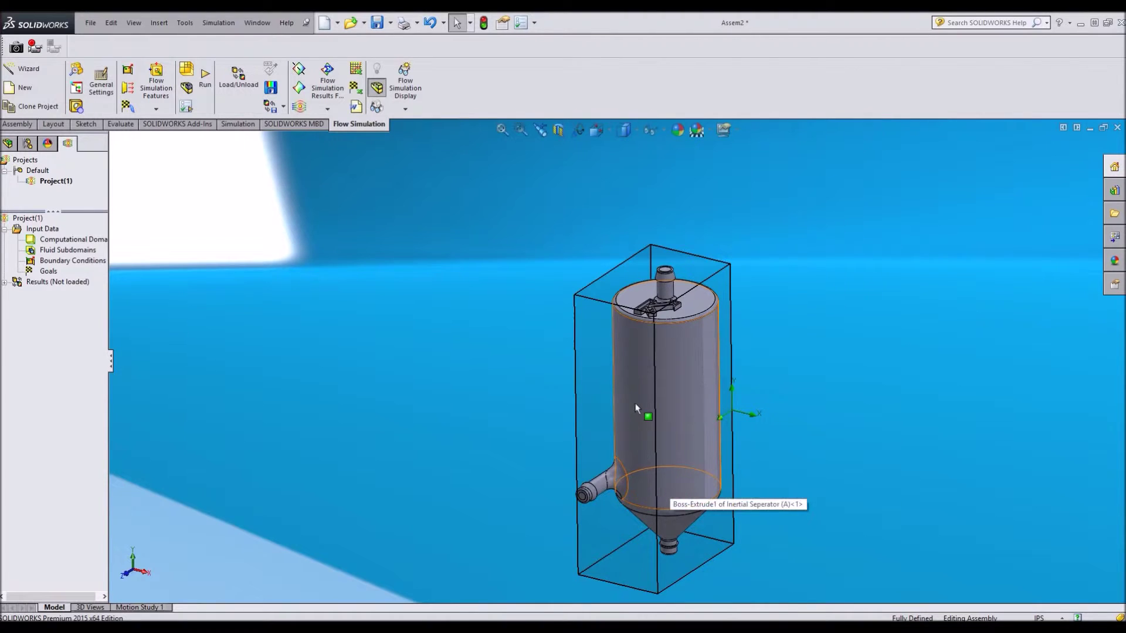
{"action": "scroll", "coordinate": [636, 392], "scroll_direction": "down", "scroll_amount": 2}
{"action": "left_click", "coordinate": [680, 322]}
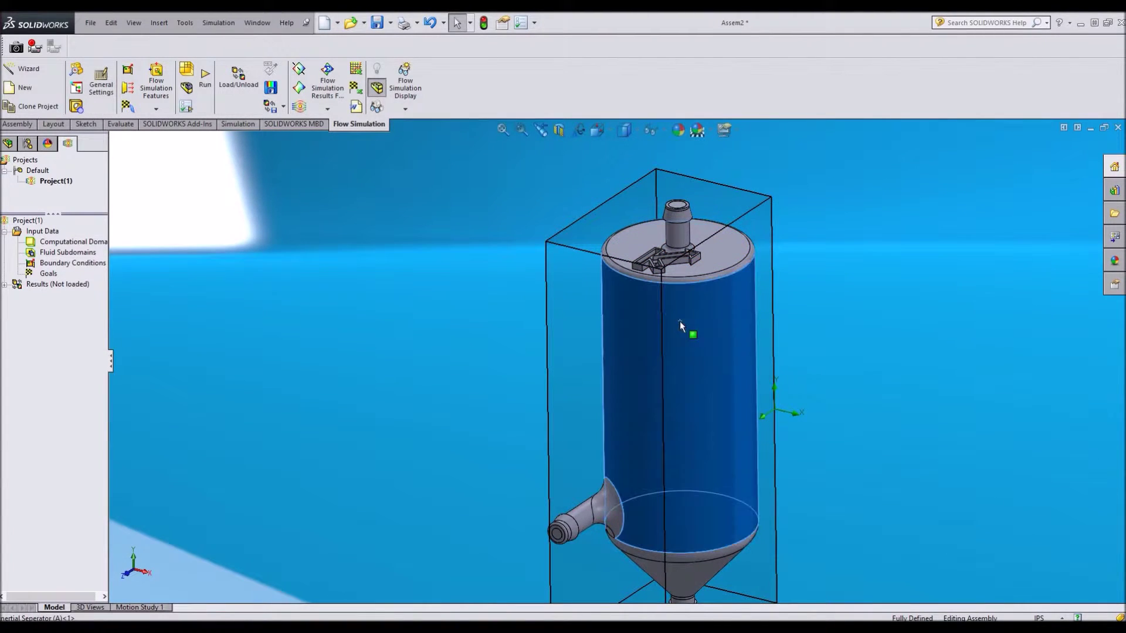
{"action": "right_click", "coordinate": [680, 321]}
{"action": "left_click", "coordinate": [756, 134]}
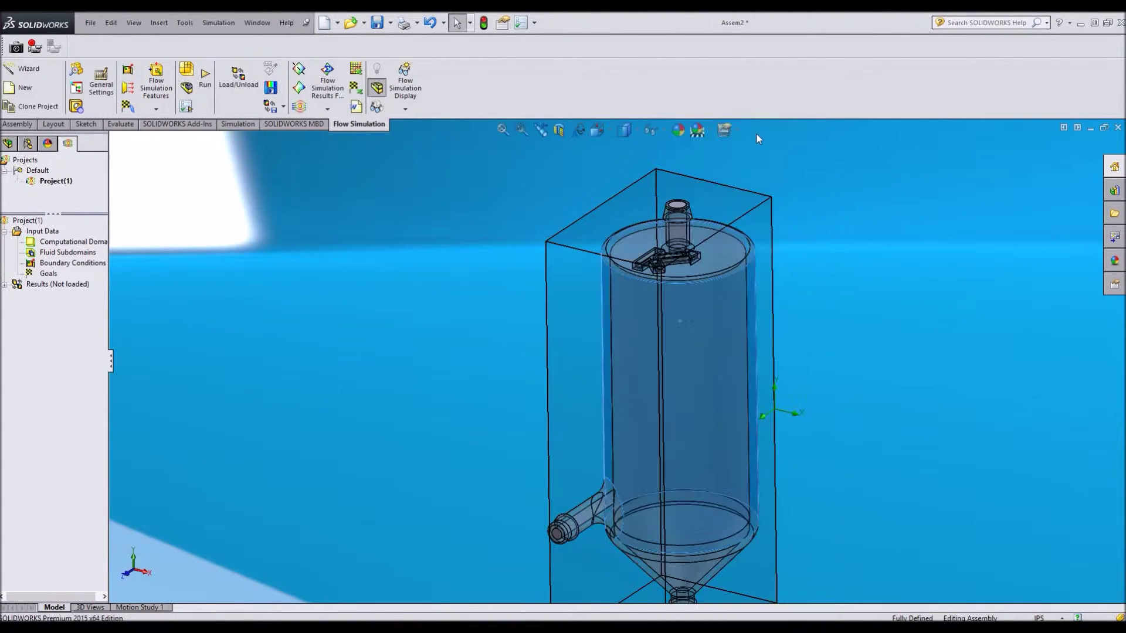
Hide the Computational Domain box from the Flow Simulation tree.
{"action": "scroll", "coordinate": [857, 494], "scroll_direction": "up", "scroll_amount": 4}
{"action": "scroll", "coordinate": [751, 449], "scroll_direction": "down", "scroll_amount": 2}
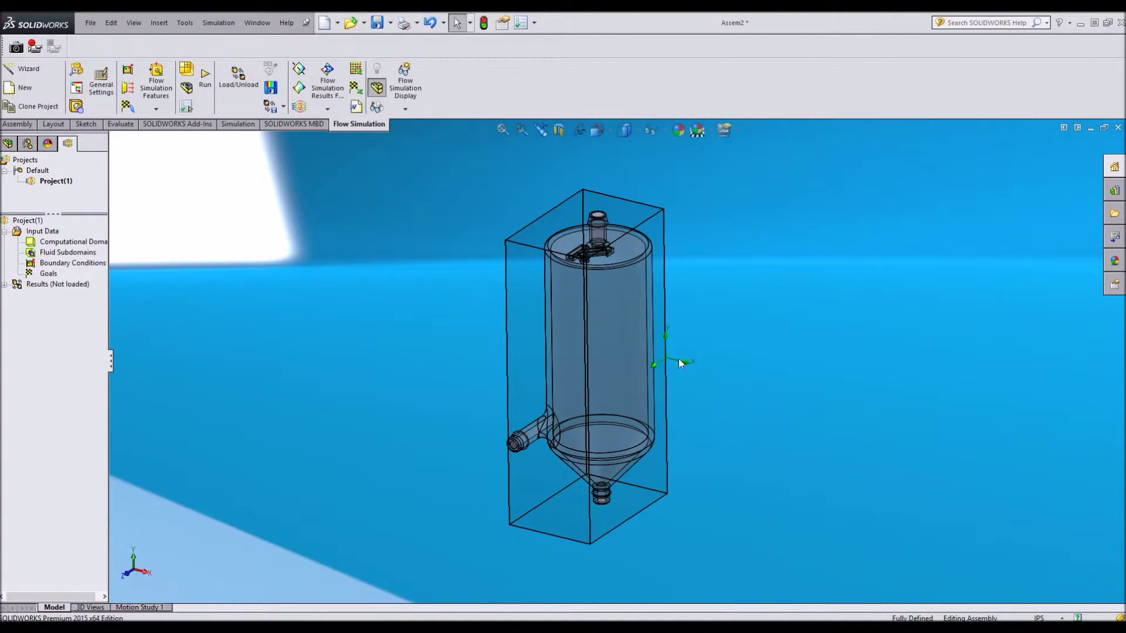
{"action": "mouse_move", "coordinate": [722, 257]}
{"action": "middle_mouse_down"}
{"action": "mouse_move", "coordinate": [669, 241]}
{"action": "mouse_move", "coordinate": [754, 269]}
{"action": "mouse_move", "coordinate": [725, 230]}
{"action": "mouse_move", "coordinate": [724, 279]}
{"action": "middle_mouse_up"}
{"action": "scroll", "coordinate": [633, 369], "scroll_direction": "down", "scroll_amount": 6}
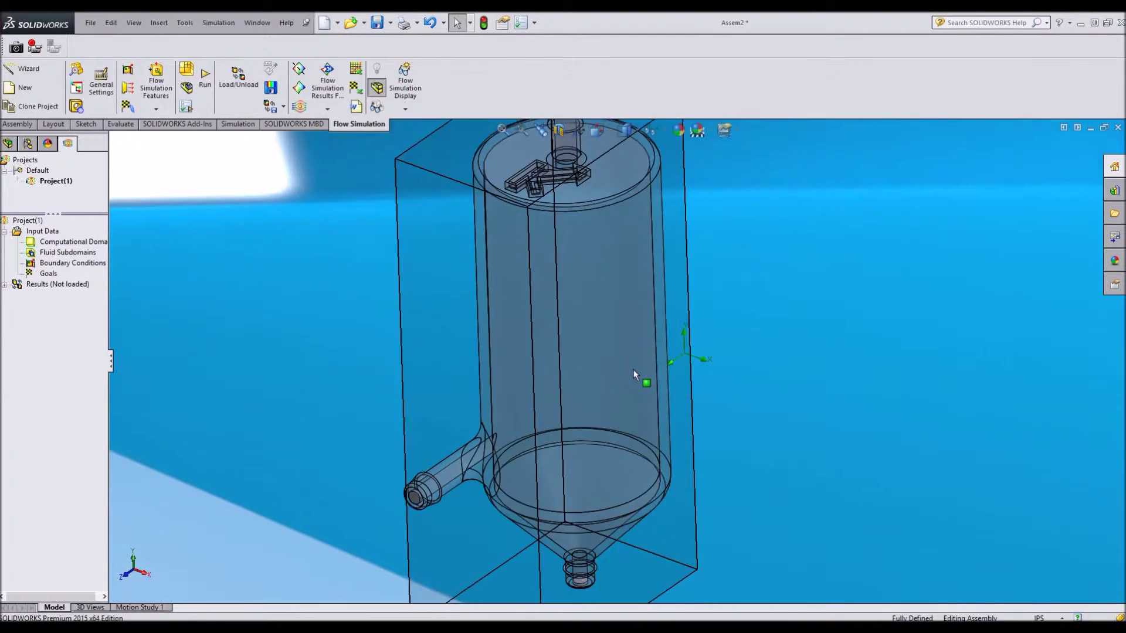
{"action": "scroll", "coordinate": [562, 405], "scroll_direction": "up", "scroll_amount": 3}
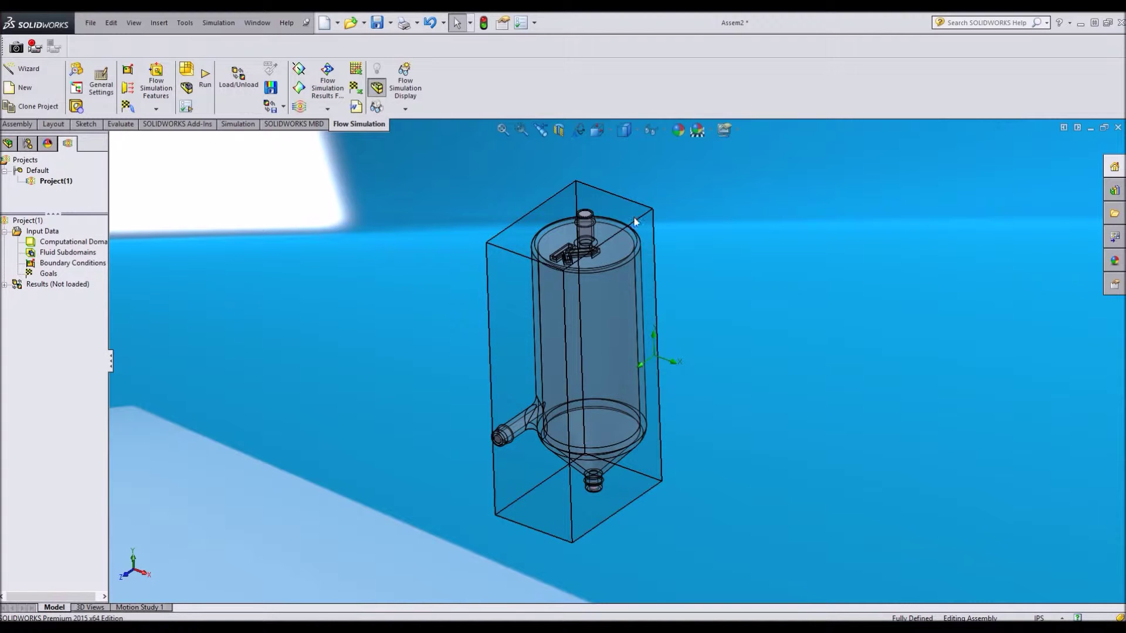
{"action": "middle_click_drag", "start_coordinate": [703, 282], "coordinate": [733, 229]}
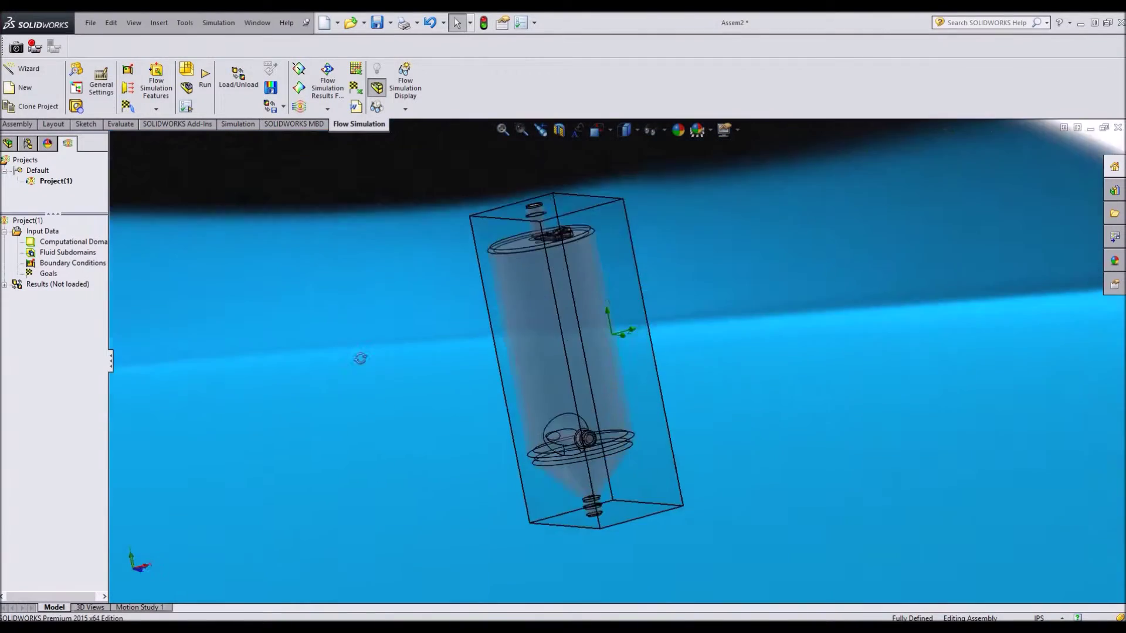
{"action": "middle_click_drag", "start_coordinate": [360, 358], "coordinate": [324, 340]}
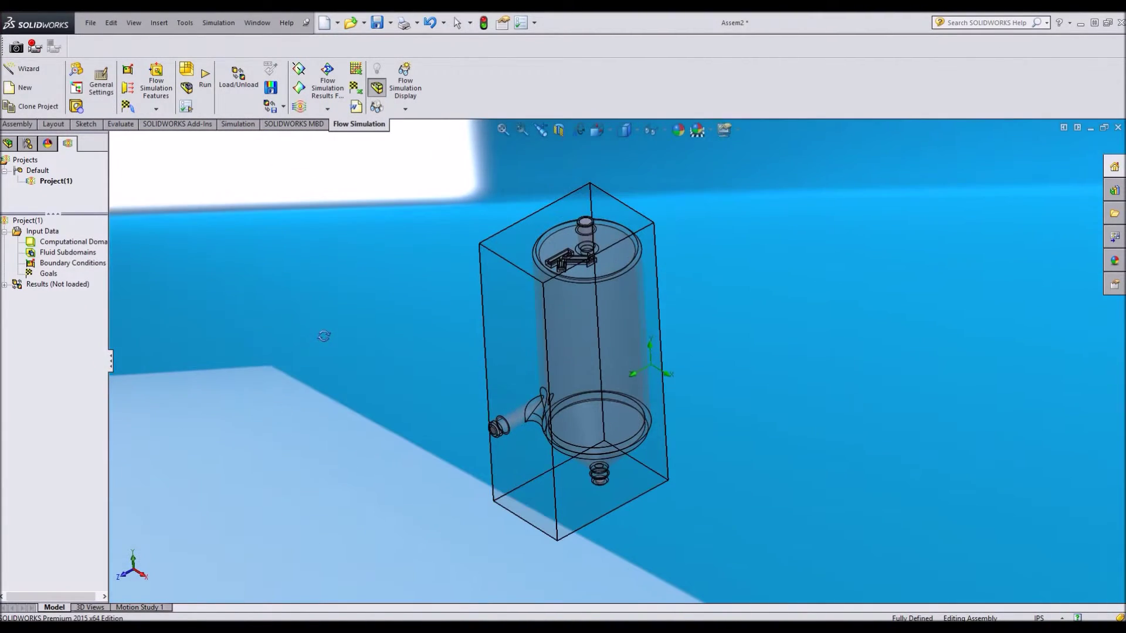
{"action": "right_click", "coordinate": [50, 242]}
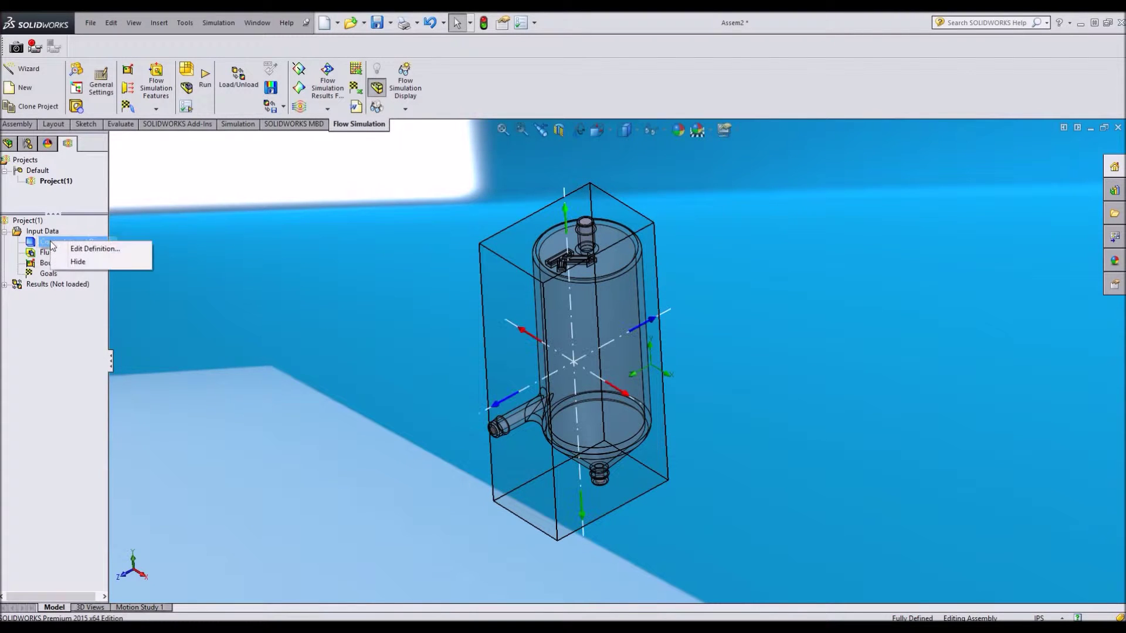
{"action": "left_click", "coordinate": [78, 261]}
{"action": "middle_click_drag", "start_coordinate": [326, 361], "coordinate": [354, 347]}
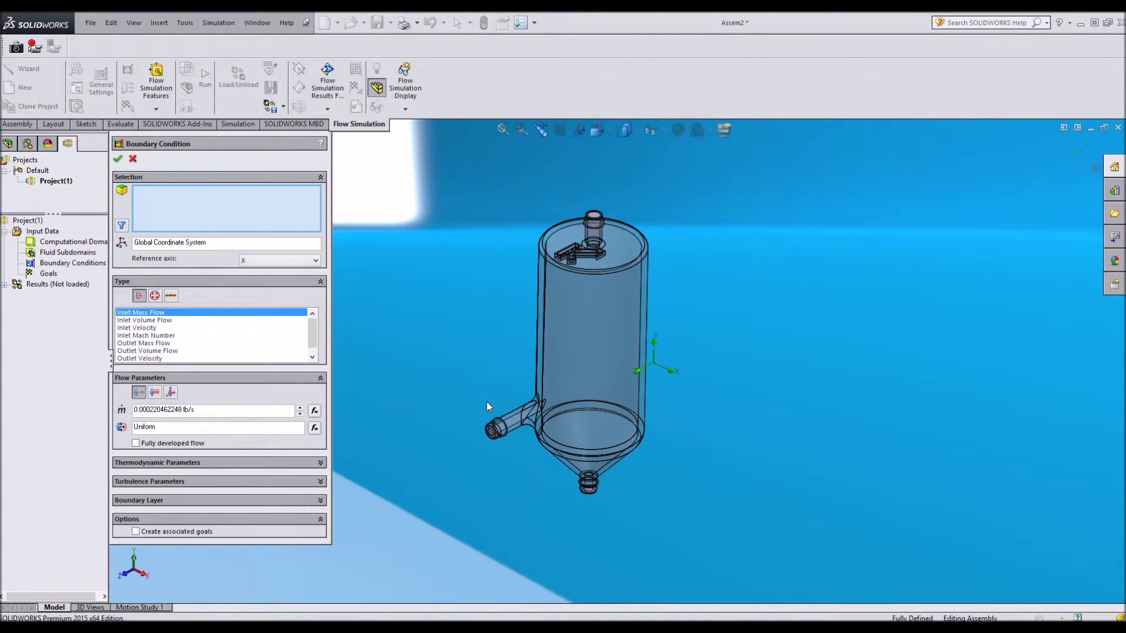
Apply a 0.01 lb/s Inlet Mass Flow boundary condition to the side pipe's lid face.
{"action": "middle_click_drag", "start_coordinate": [487, 400], "coordinate": [238, 219]}
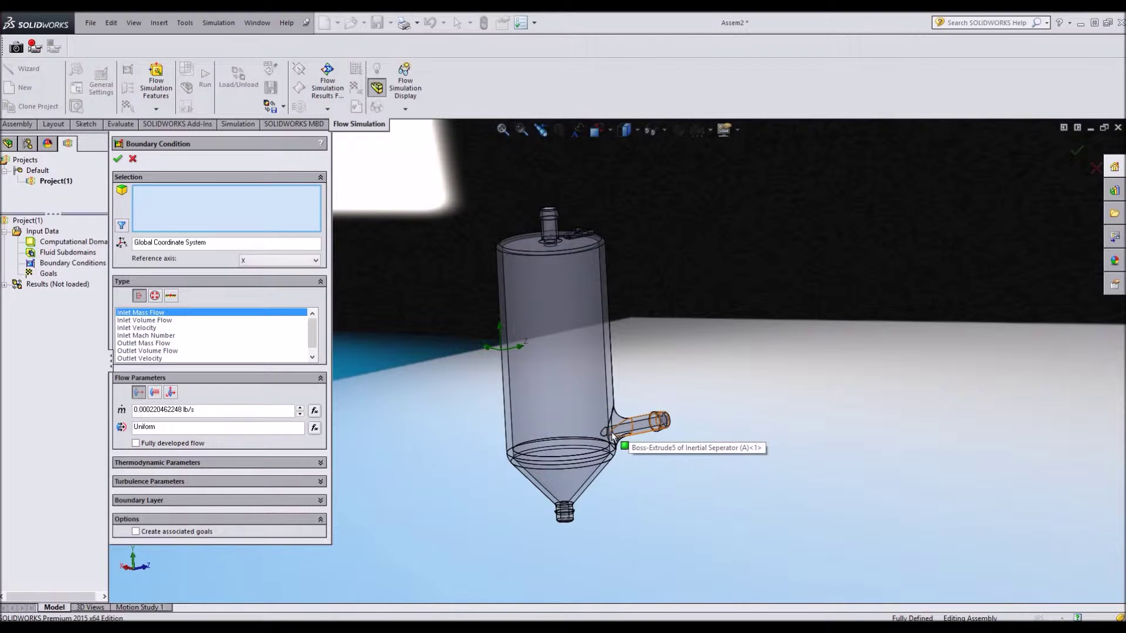
{"action": "scroll", "coordinate": [639, 433], "scroll_direction": "down", "scroll_amount": 10}
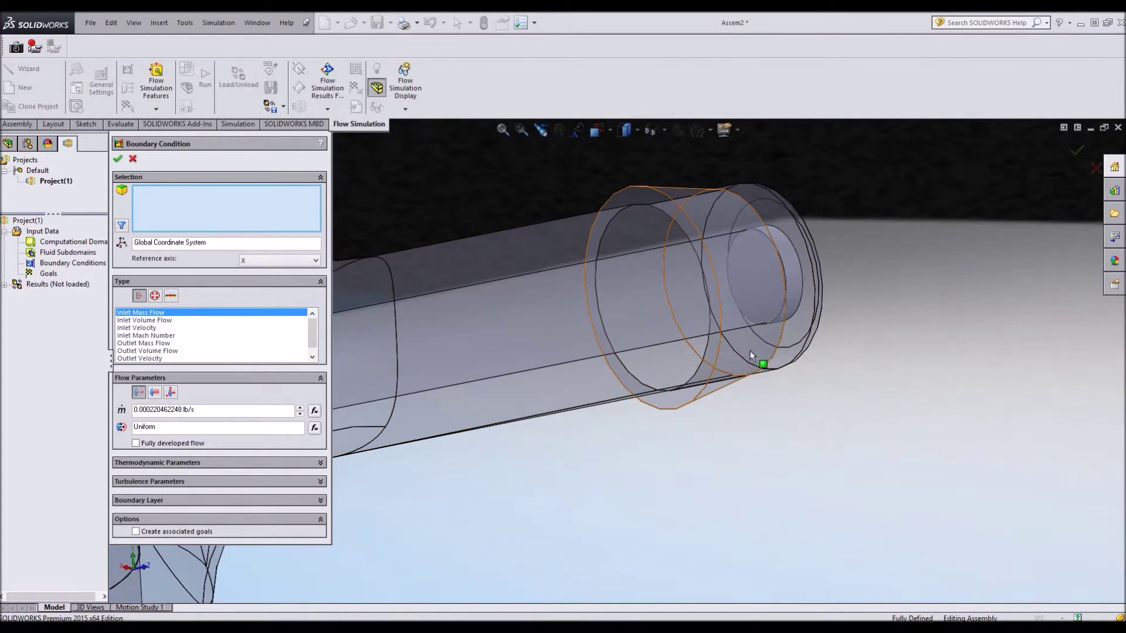
{"action": "left_click", "coordinate": [765, 279]}
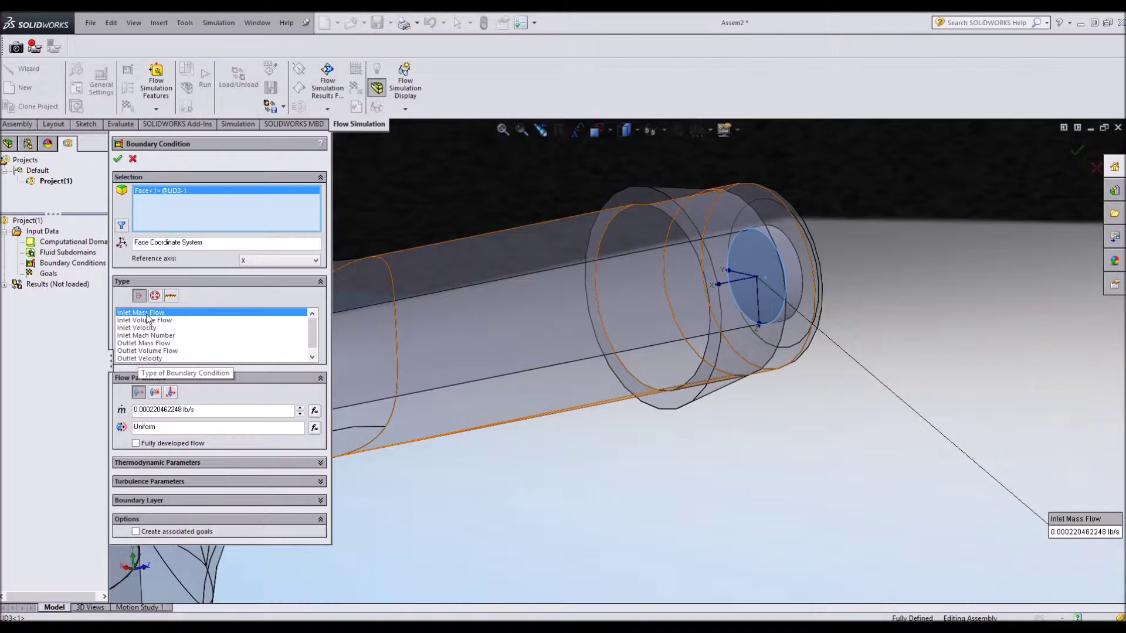
{"action": "left_click", "coordinate": [184, 410]}
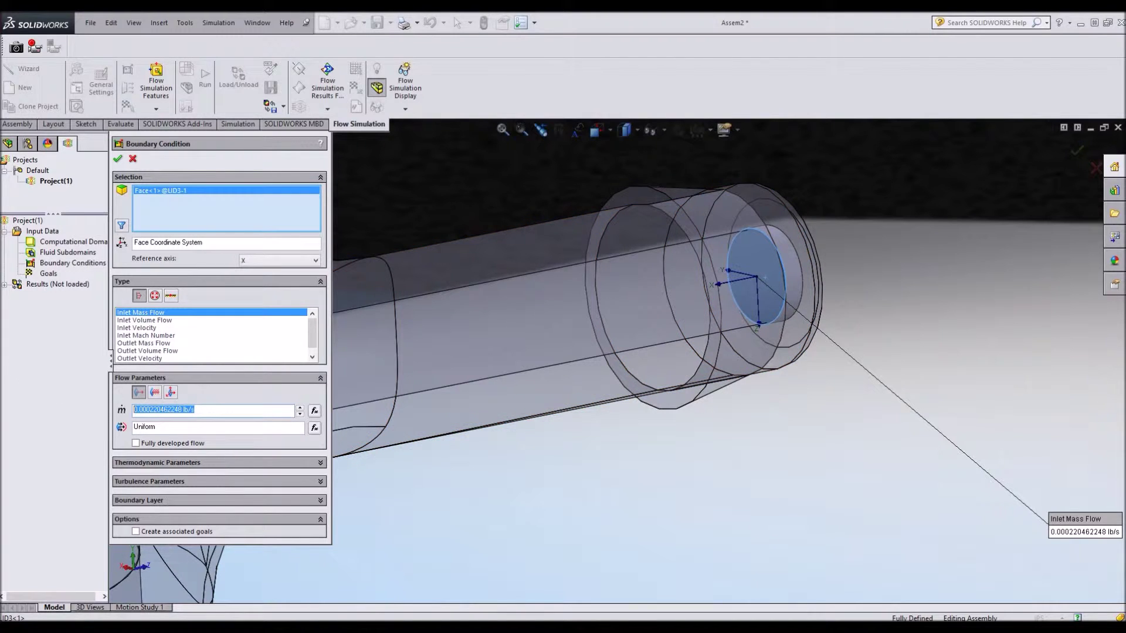
{"action": "type", "text": "0.01"}
{"action": "key", "text": "Return"}
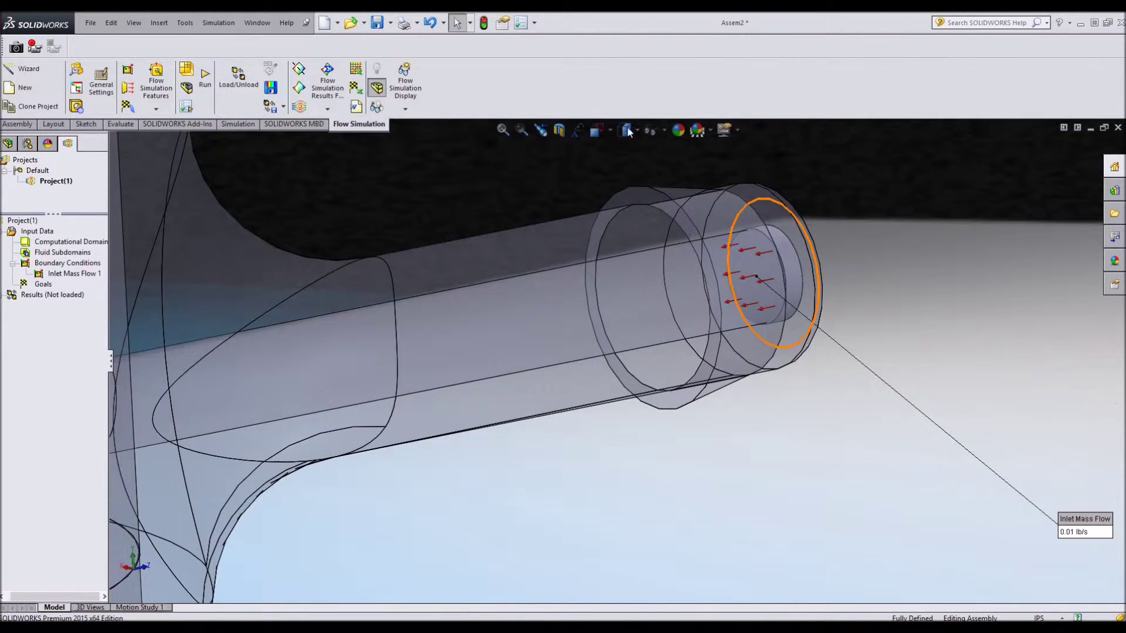
{"action": "scroll", "coordinate": [683, 285], "scroll_direction": "up", "scroll_amount": 10}
{"action": "scroll", "coordinate": [669, 281], "scroll_direction": "up", "scroll_amount": 4}
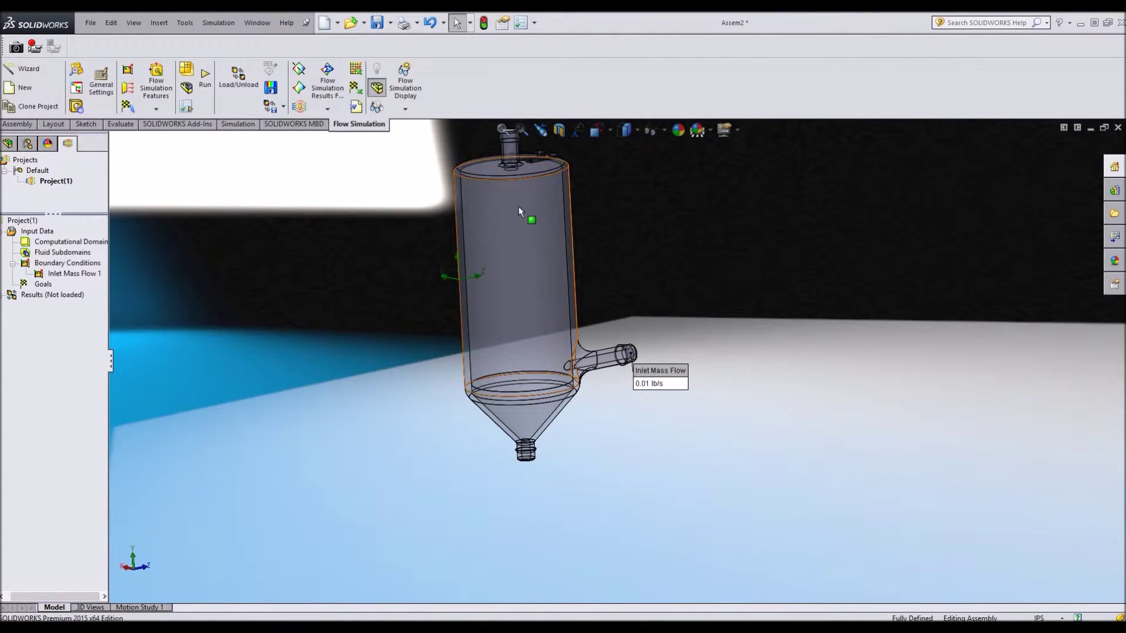
{"action": "middle_click_drag", "start_coordinate": [519, 206], "coordinate": [520, 151]}
Add an Environment Pressure opening on the top nozzle's inner face.
{"action": "scroll", "coordinate": [561, 310], "scroll_direction": "down", "scroll_amount": 5}
{"action": "scroll", "coordinate": [561, 311], "scroll_direction": "down", "scroll_amount": 4}
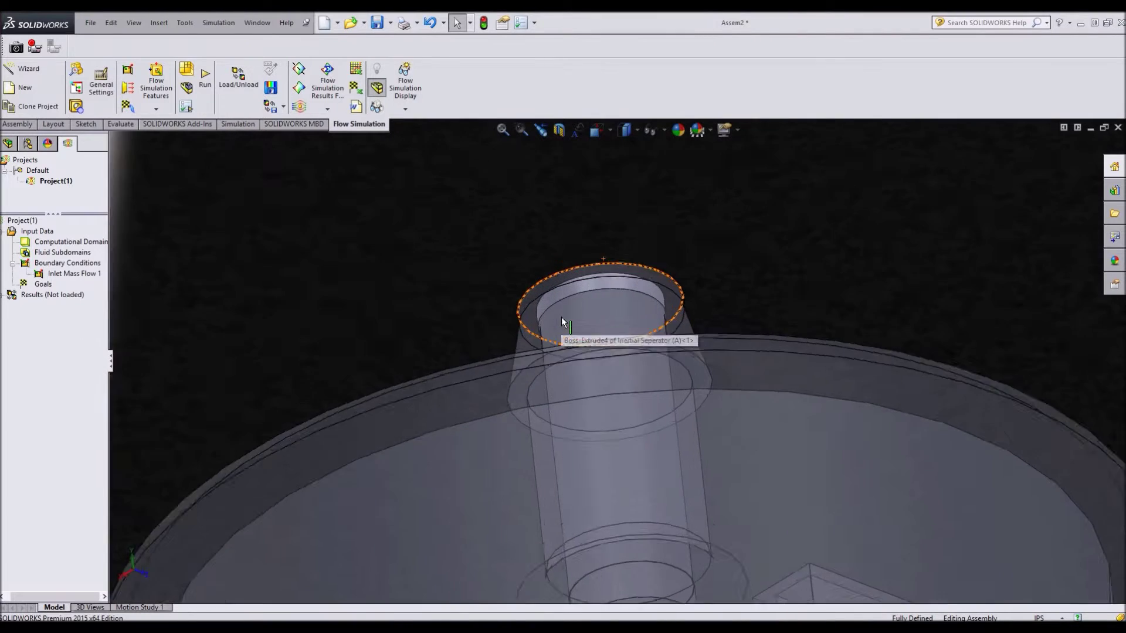
{"action": "left_click", "coordinate": [613, 311]}
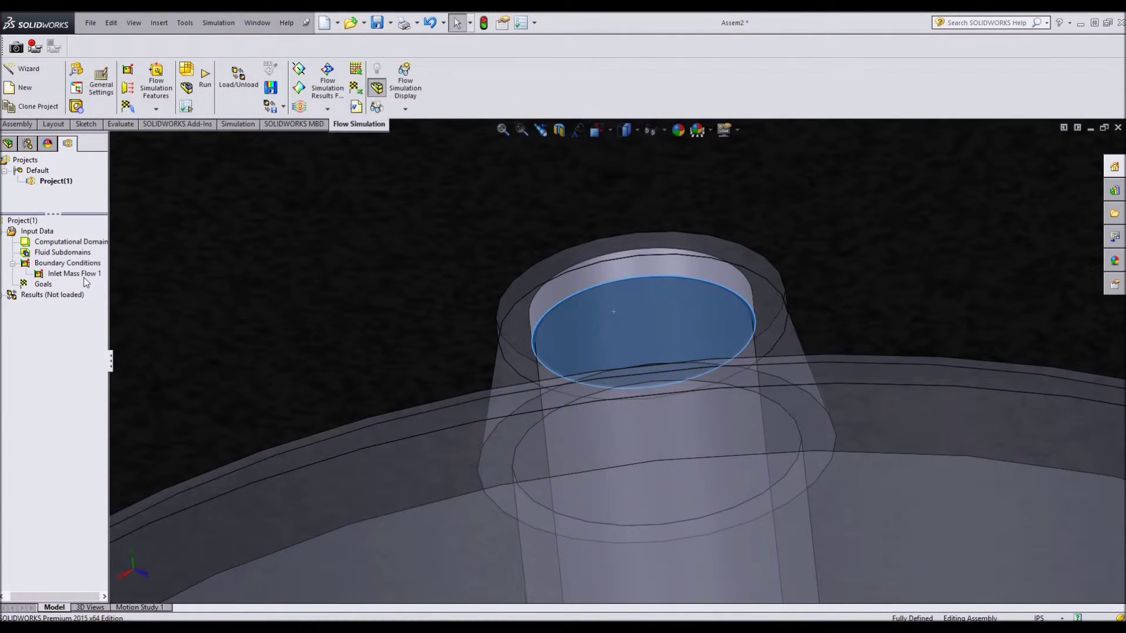
{"action": "right_click", "coordinate": [61, 265]}
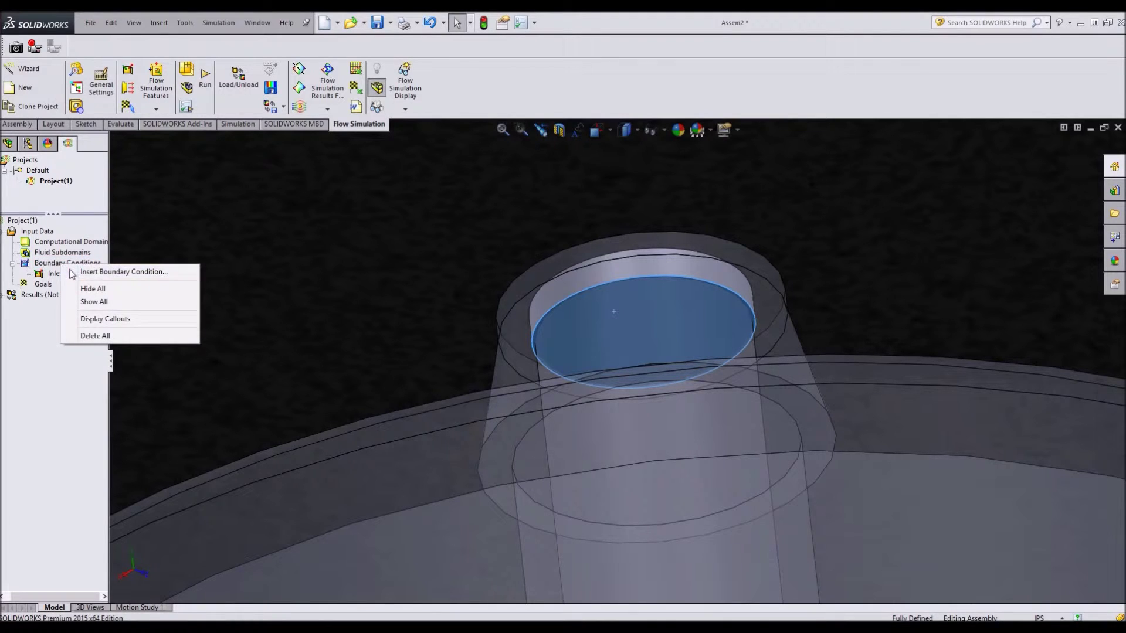
{"action": "left_click", "coordinate": [99, 273]}
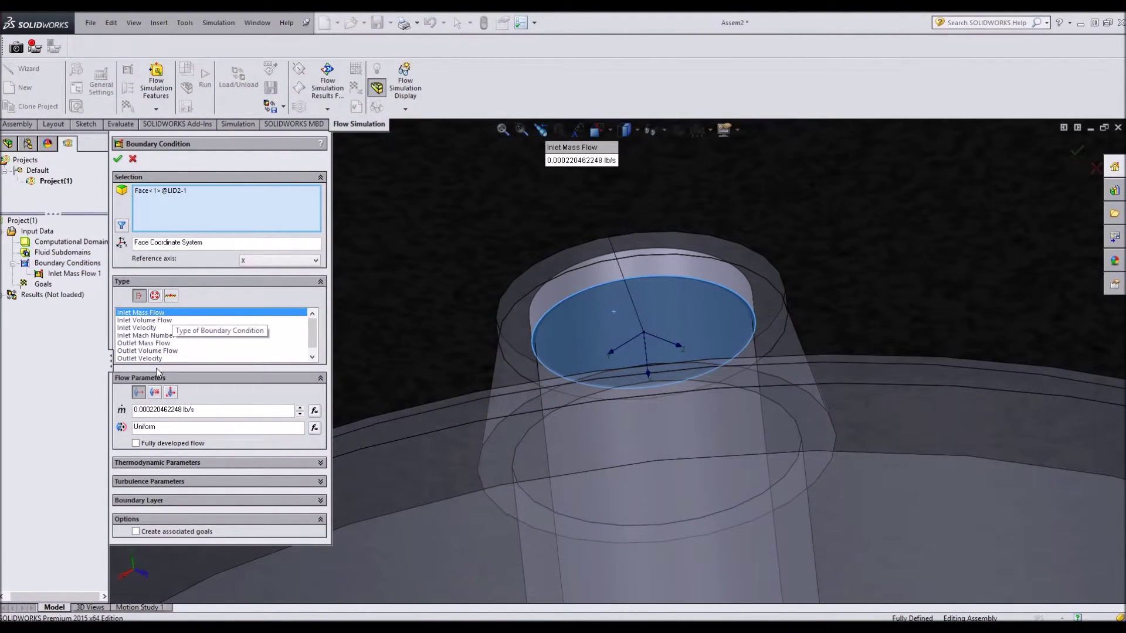
{"action": "left_click", "coordinate": [155, 296]}
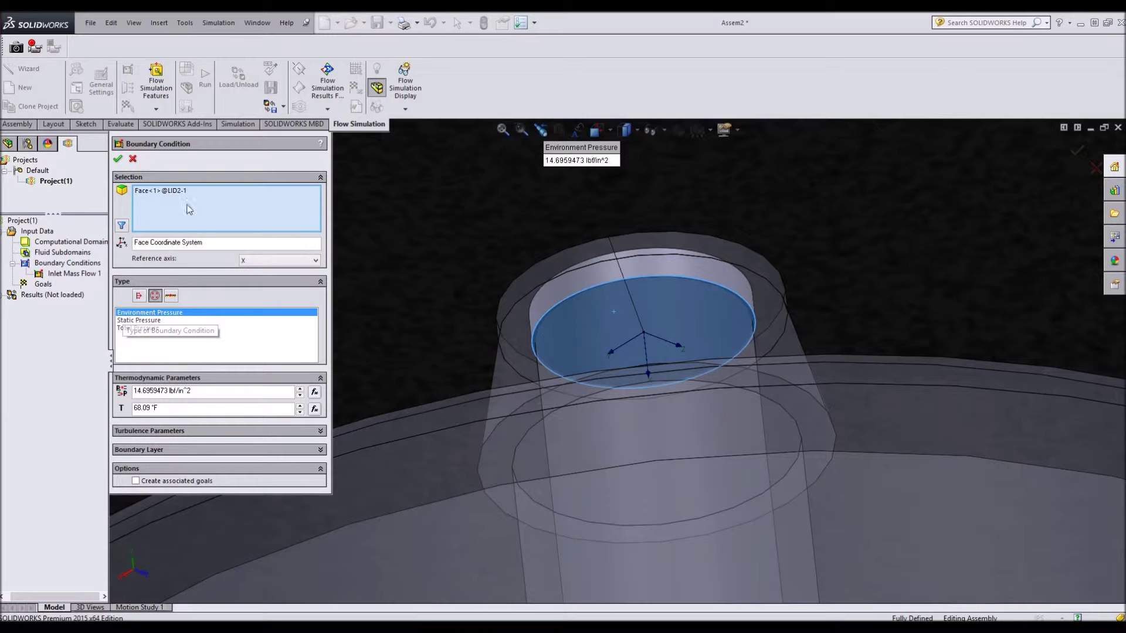
{"action": "left_click", "coordinate": [118, 160]}
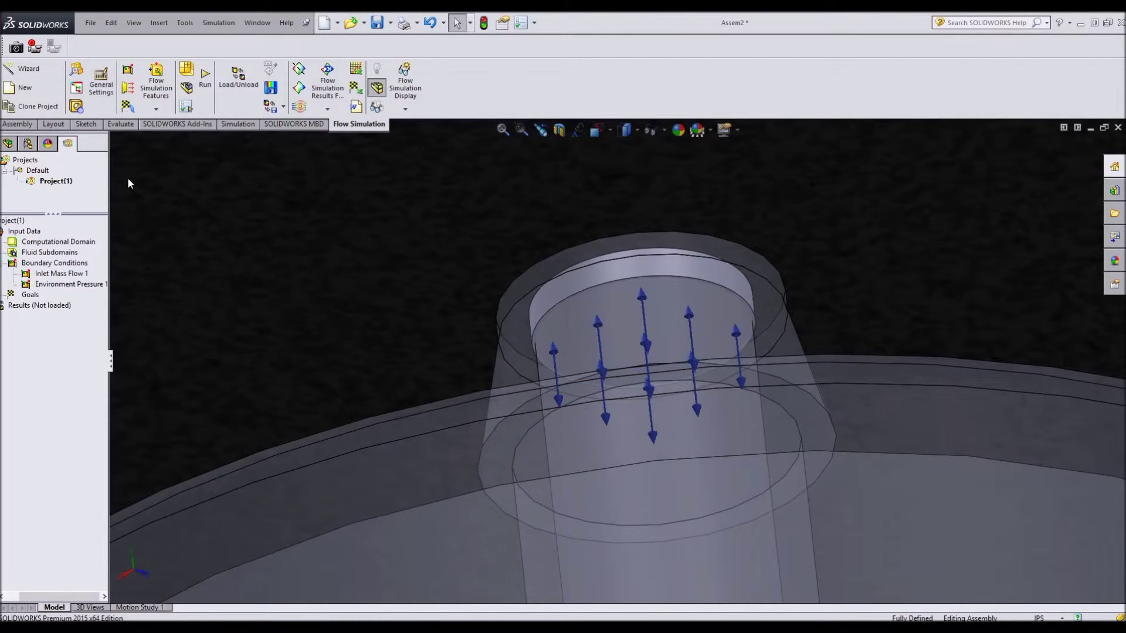
Add a second Environment Pressure opening of 14.6959473 lbf/in^2 on the bottom nozzle lid.
{"action": "scroll", "coordinate": [388, 281], "scroll_direction": "up", "scroll_amount": 10}
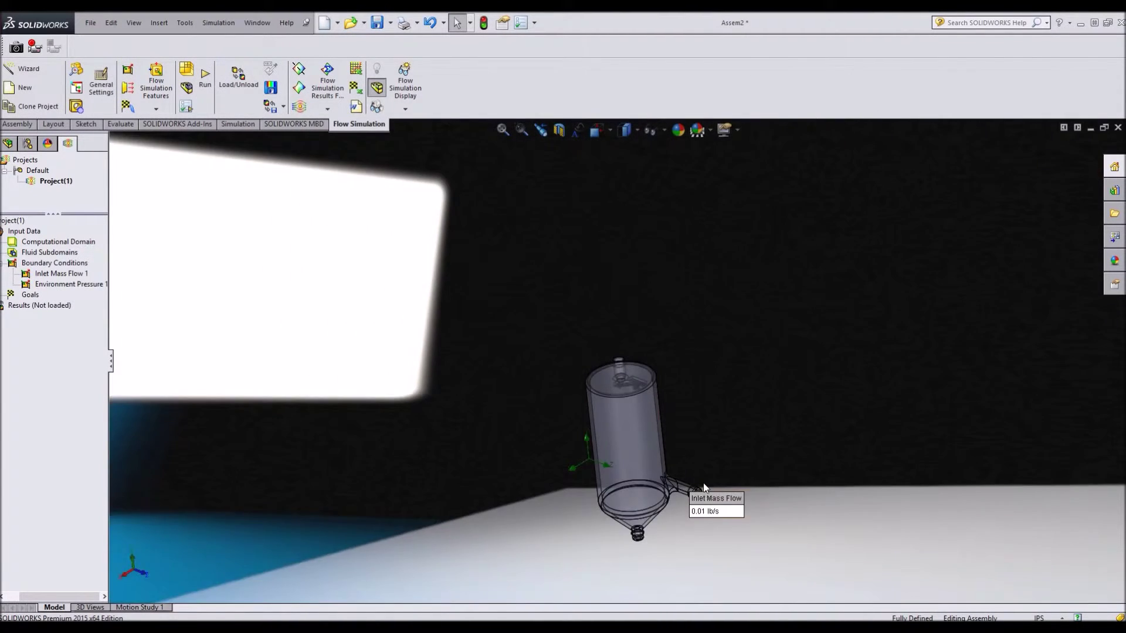
{"action": "scroll", "coordinate": [636, 563], "scroll_direction": "down", "scroll_amount": 10}
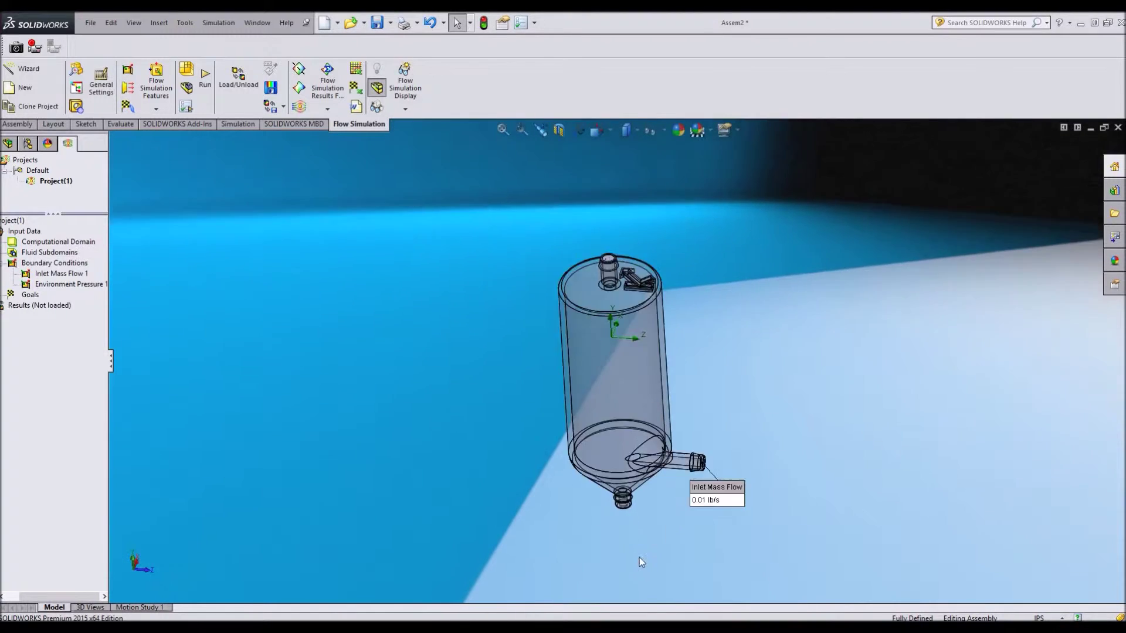
{"action": "scroll", "coordinate": [583, 300], "scroll_direction": "down", "scroll_amount": 5}
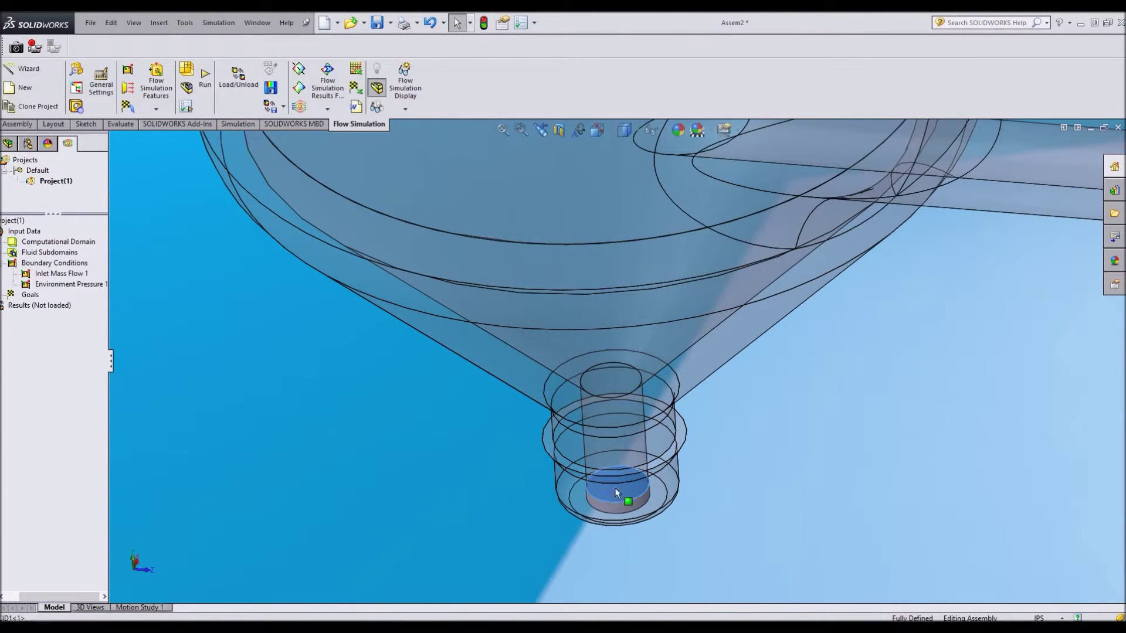
{"action": "right_click", "coordinate": [29, 262]}
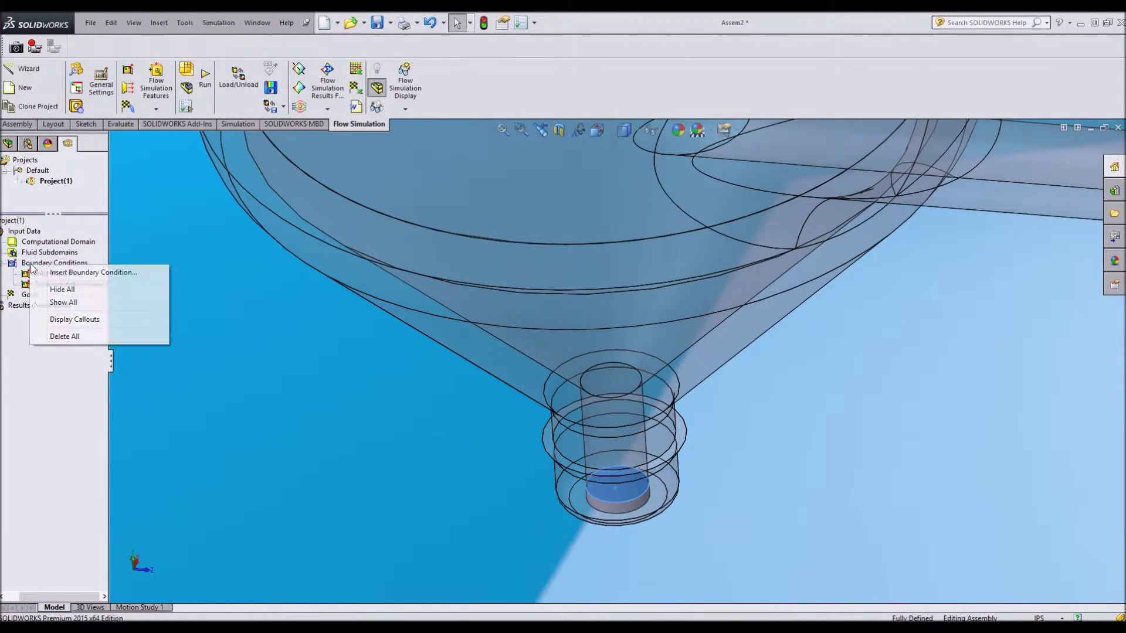
{"action": "left_click", "coordinate": [76, 272]}
{"action": "left_click", "coordinate": [155, 296]}
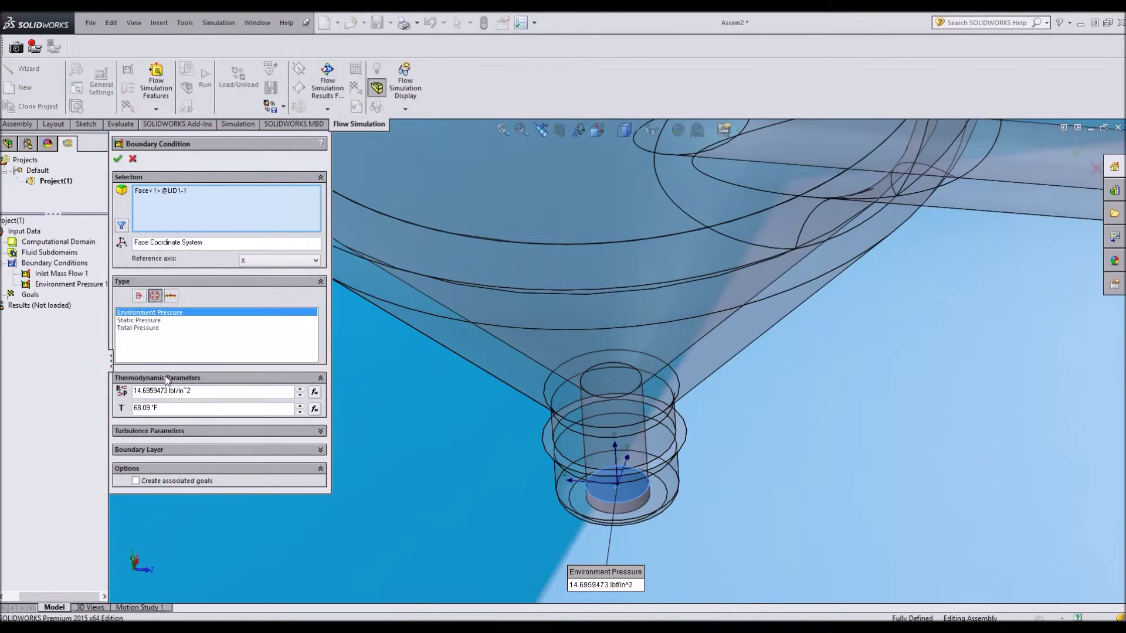
{"action": "key", "text": "Return"}
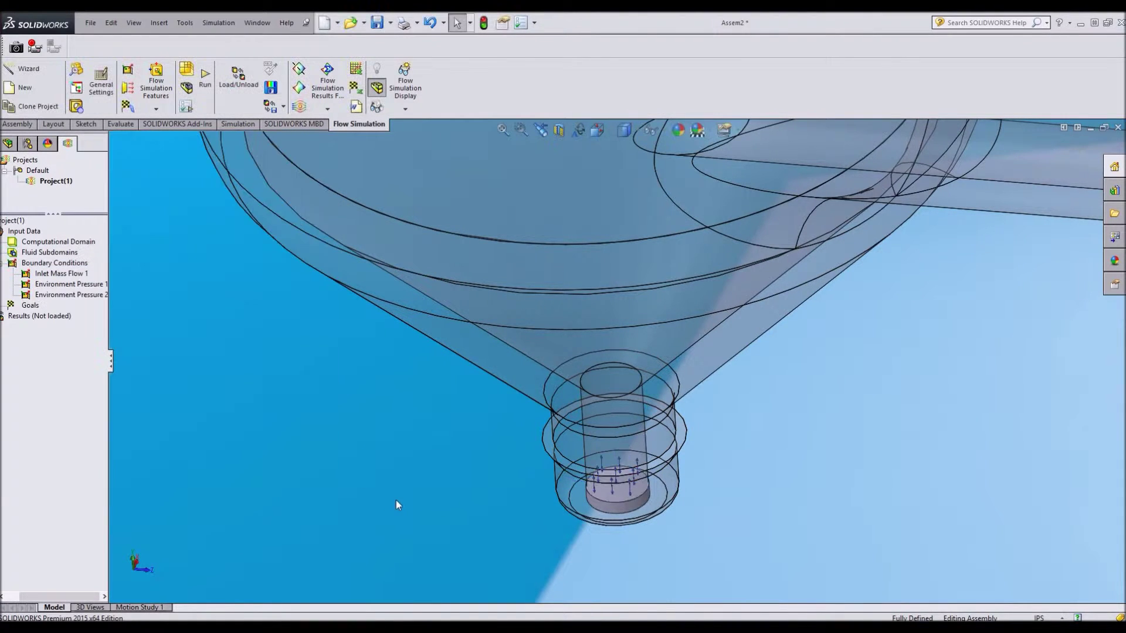
{"action": "scroll", "coordinate": [396, 501], "scroll_direction": "up", "scroll_amount": 8}
{"action": "middle_click_drag", "start_coordinate": [562, 268], "coordinate": [548, 246]}
Insert global goal GG Av Density (Fluid) 1 tracking the average fluid density.
{"action": "scroll", "coordinate": [639, 319], "scroll_direction": "down", "scroll_amount": 3}
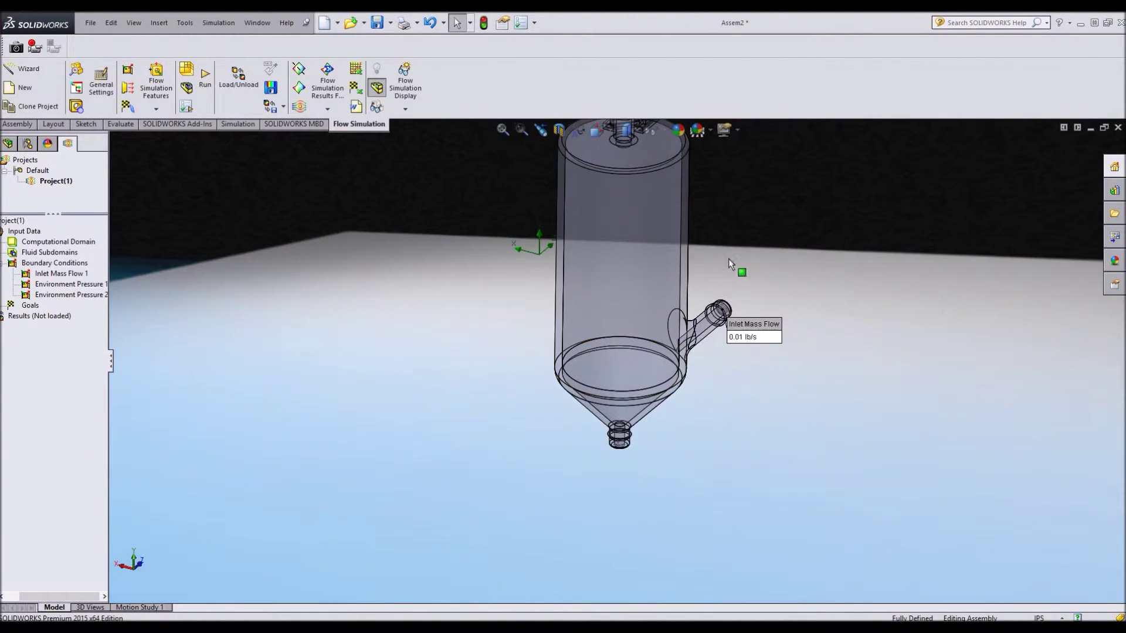
{"action": "scroll", "coordinate": [779, 264], "scroll_direction": "up", "scroll_amount": 3}
{"action": "scroll", "coordinate": [729, 275], "scroll_direction": "down", "scroll_amount": 4}
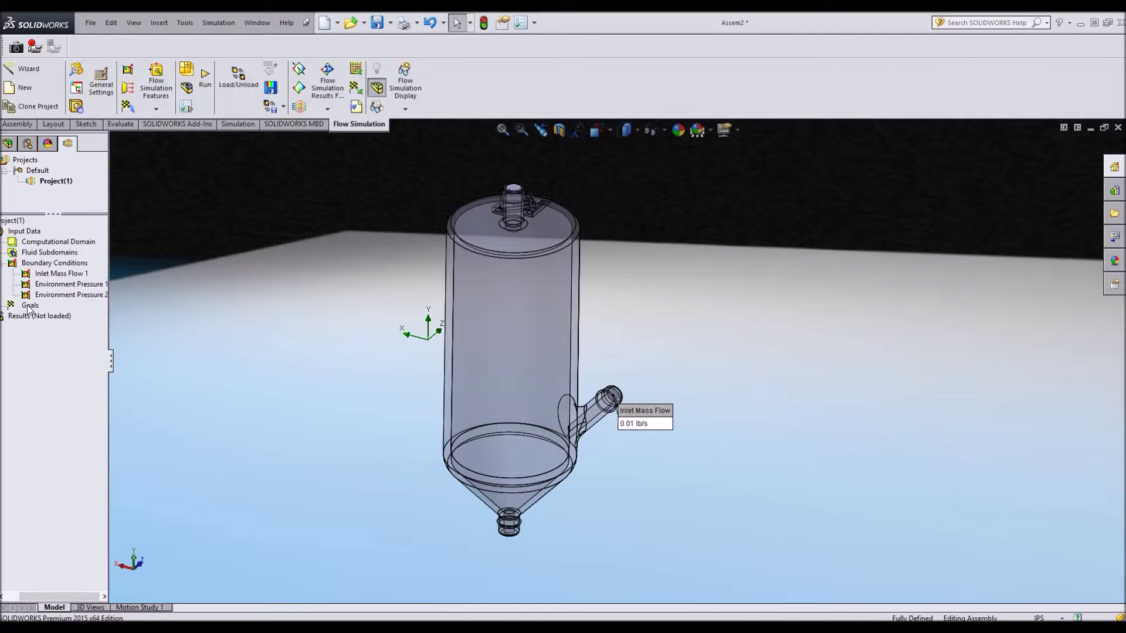
{"action": "left_click", "coordinate": [2, 263]}
{"action": "middle_click_drag", "start_coordinate": [3, 263], "coordinate": [756, 420]}
{"action": "scroll", "coordinate": [756, 421], "scroll_direction": "down", "scroll_amount": 5}
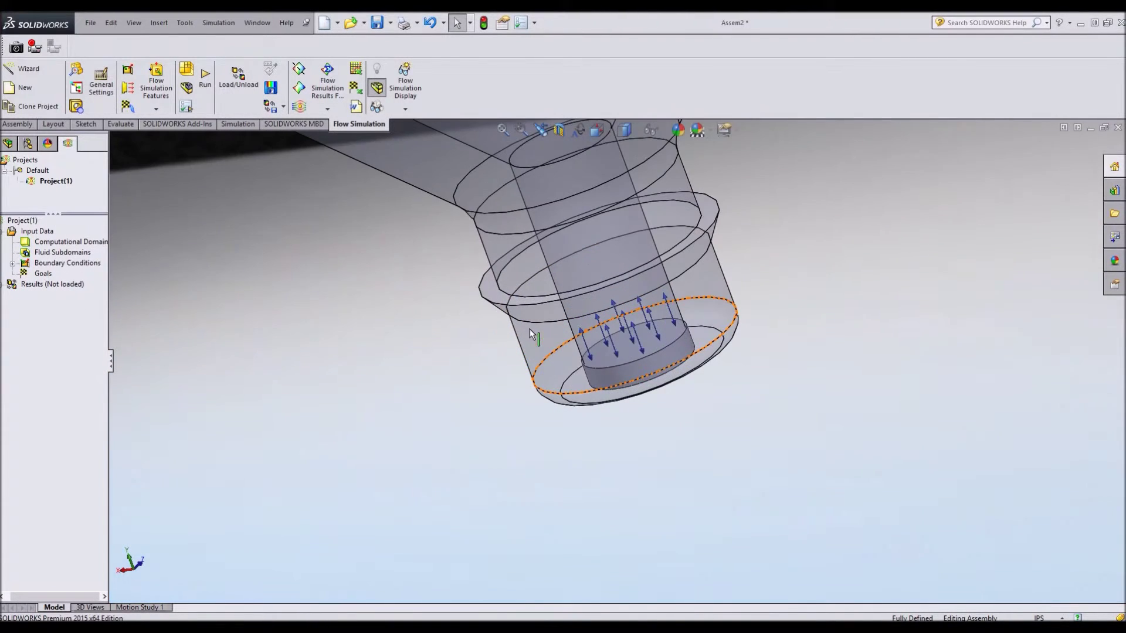
{"action": "left_click", "coordinate": [633, 353]}
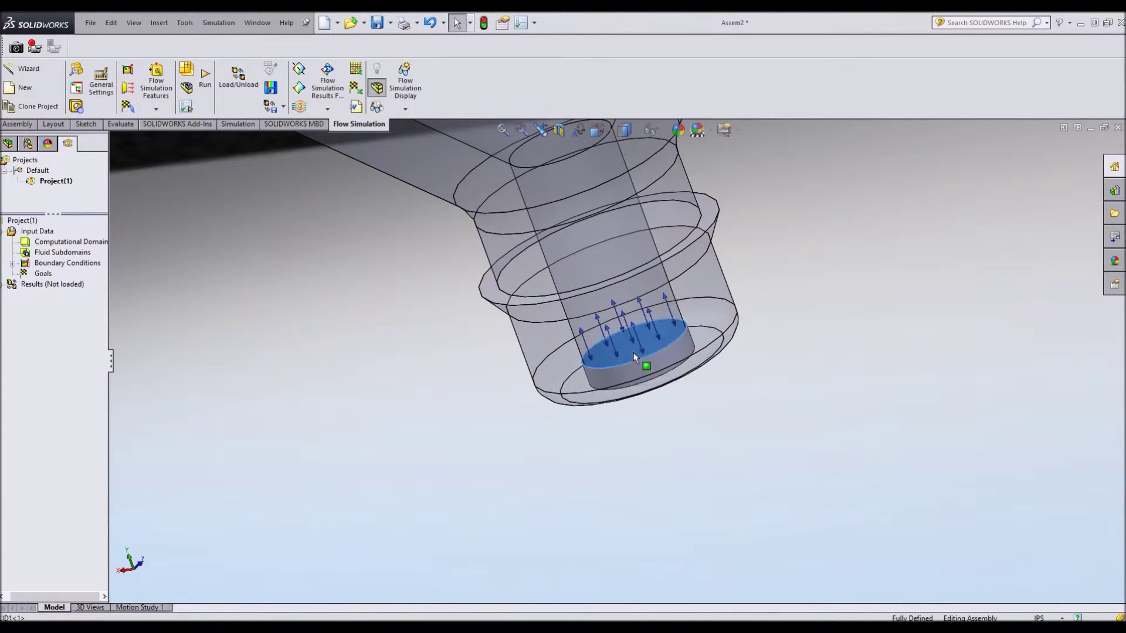
{"action": "right_click", "coordinate": [41, 276]}
{"action": "left_click", "coordinate": [57, 283]}
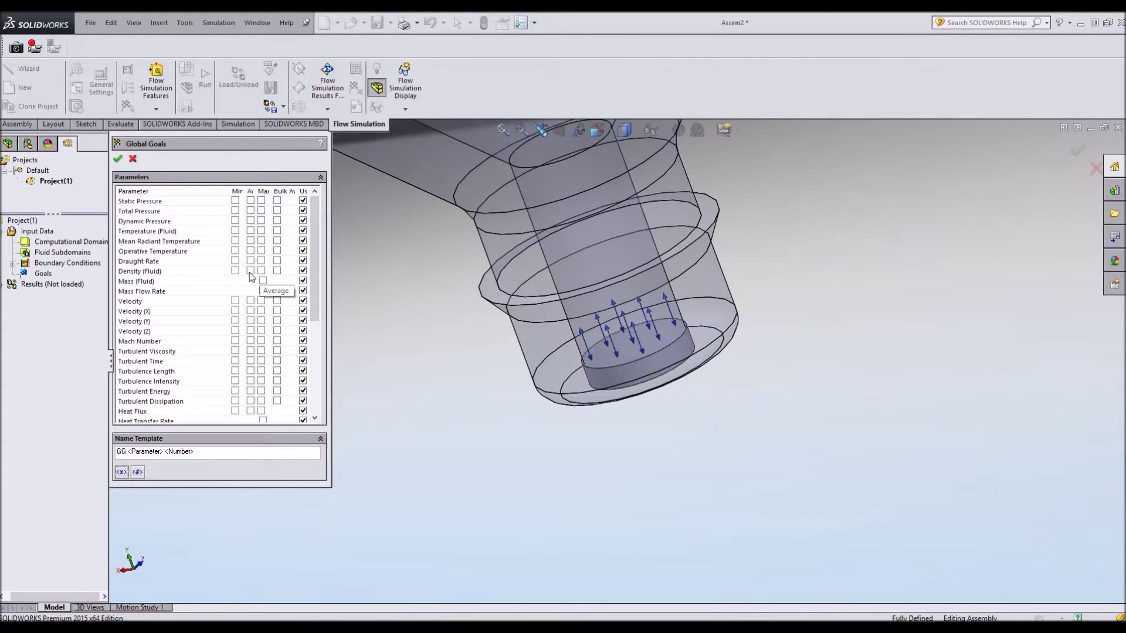
{"action": "left_click", "coordinate": [250, 270]}
{"action": "left_click", "coordinate": [117, 158]}
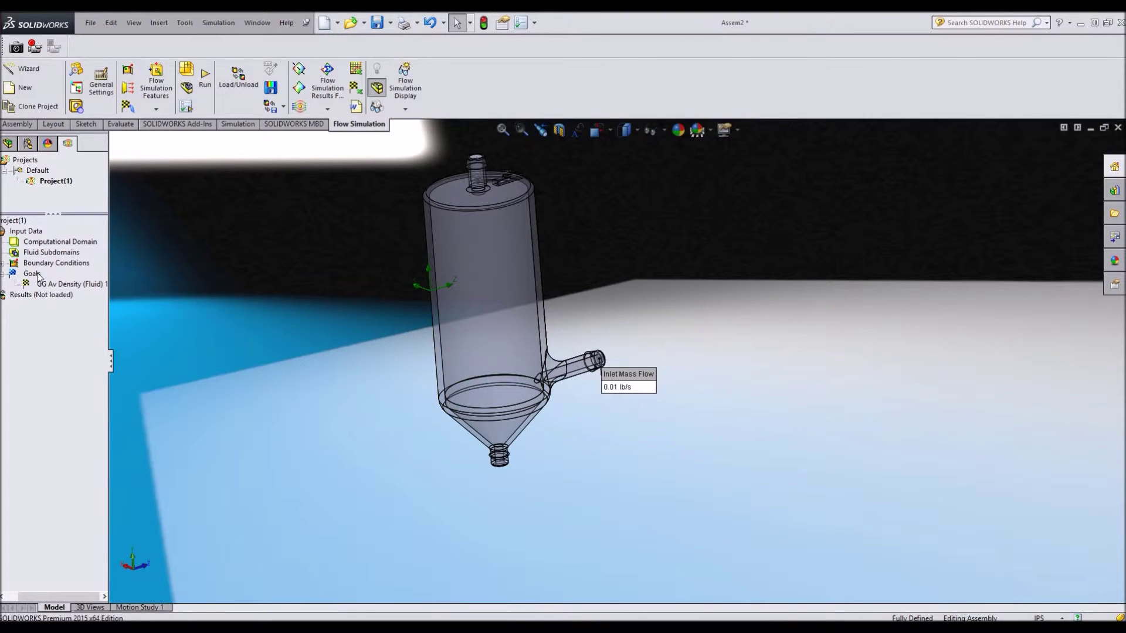
Insert global goal GG Av Temperature (Fluid) 1 tracking the average fluid temperature.
{"action": "right_click", "coordinate": [32, 274]}
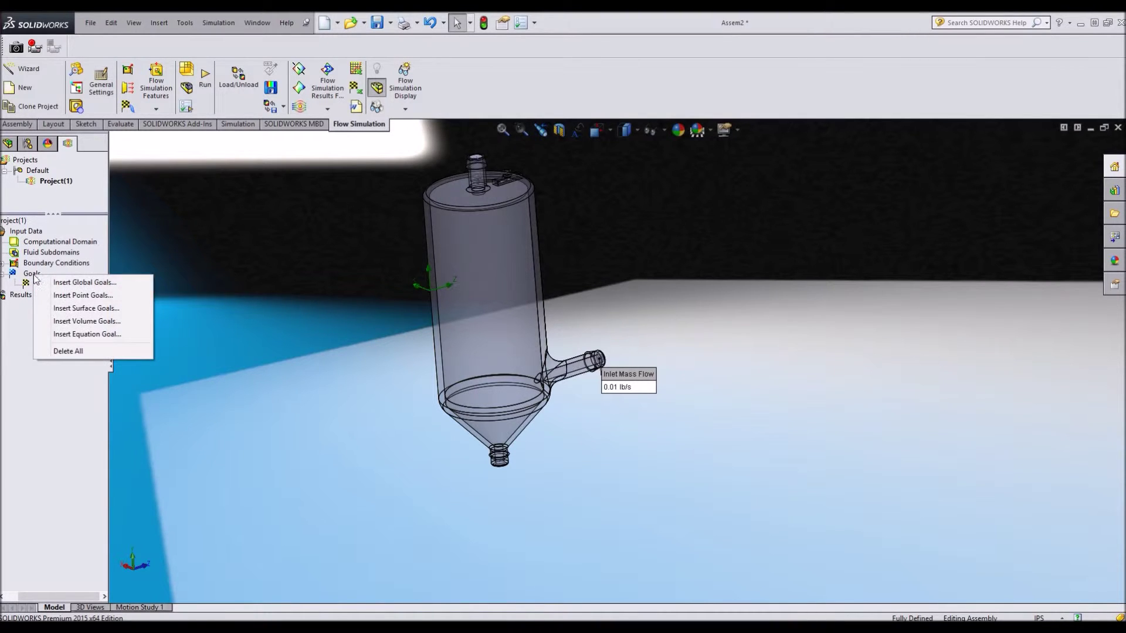
{"action": "key", "text": "Escape"}
{"action": "scroll", "coordinate": [592, 361], "scroll_direction": "down", "scroll_amount": 5}
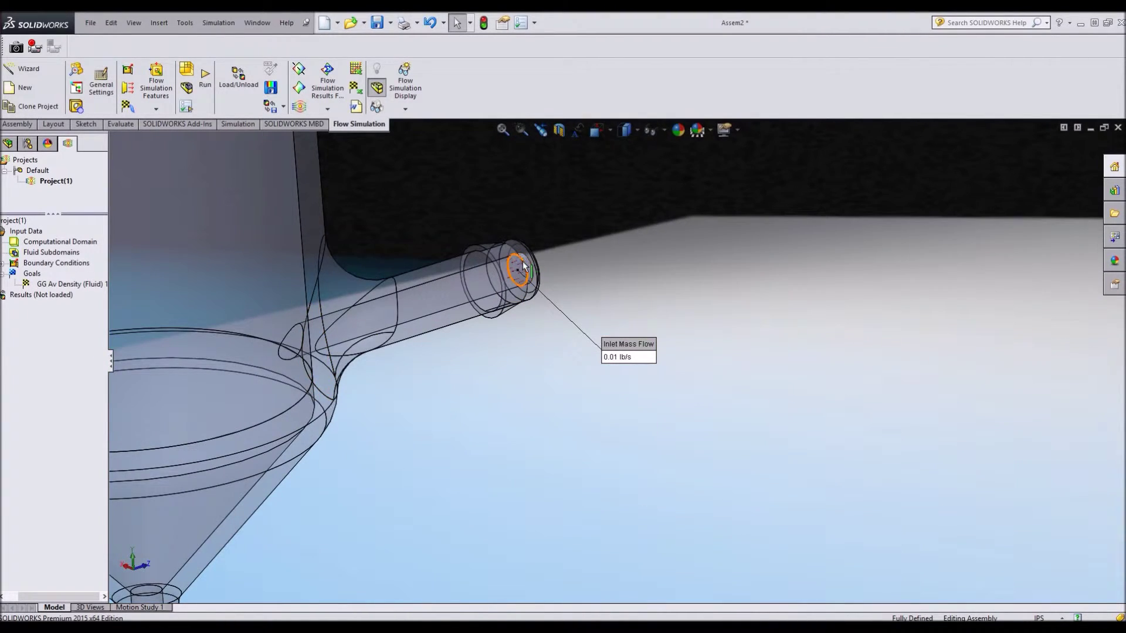
{"action": "left_click", "coordinate": [518, 269]}
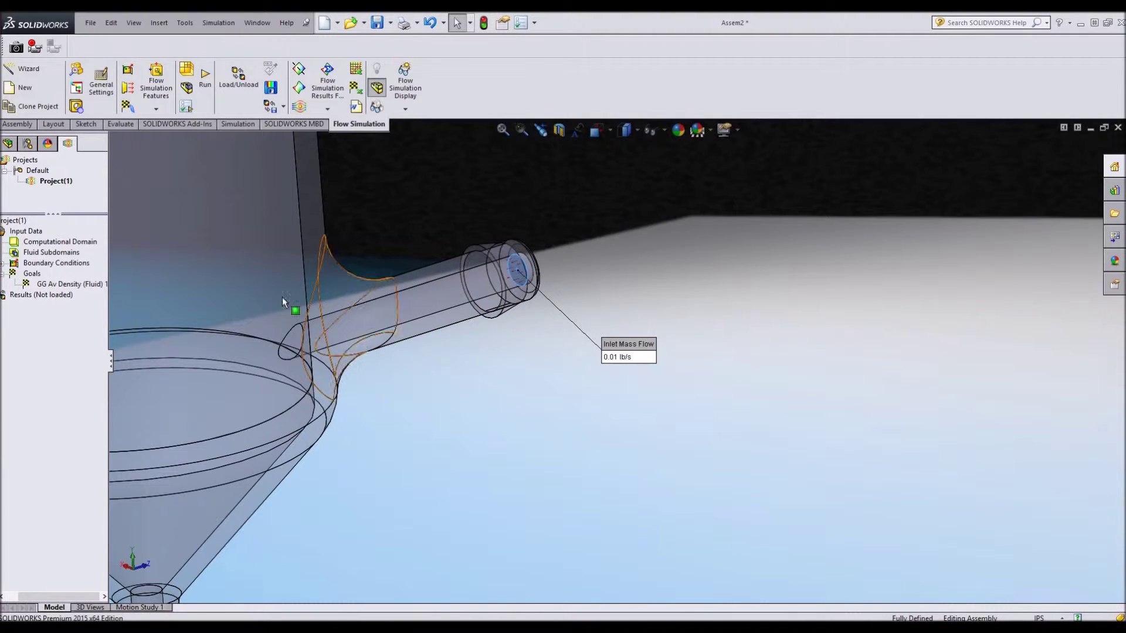
{"action": "right_click", "coordinate": [33, 278]}
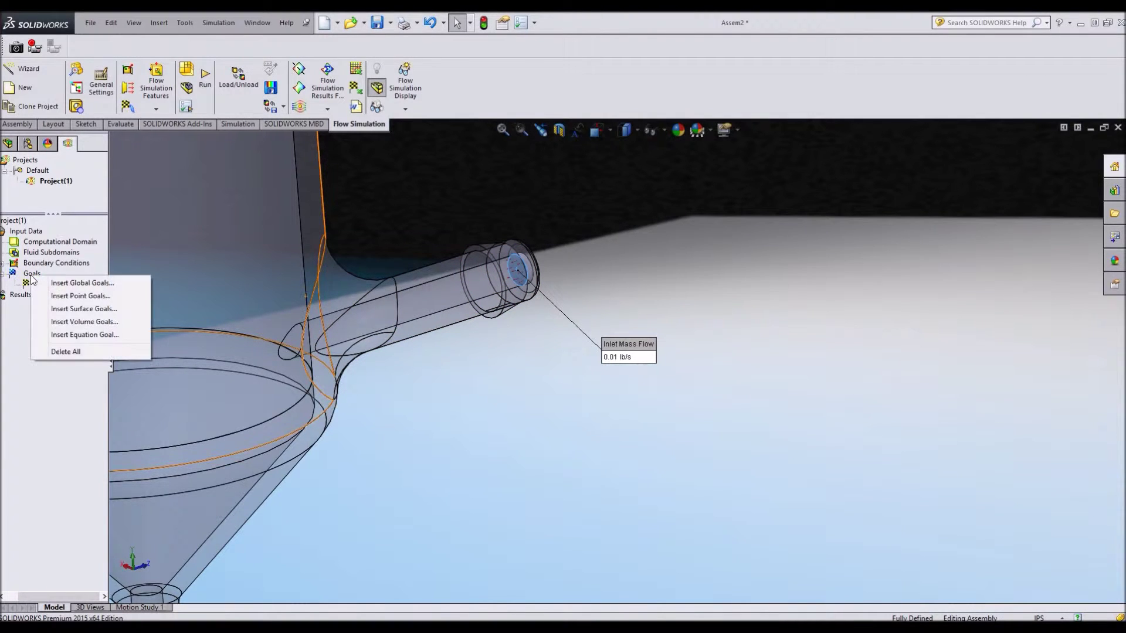
{"action": "left_click", "coordinate": [61, 285]}
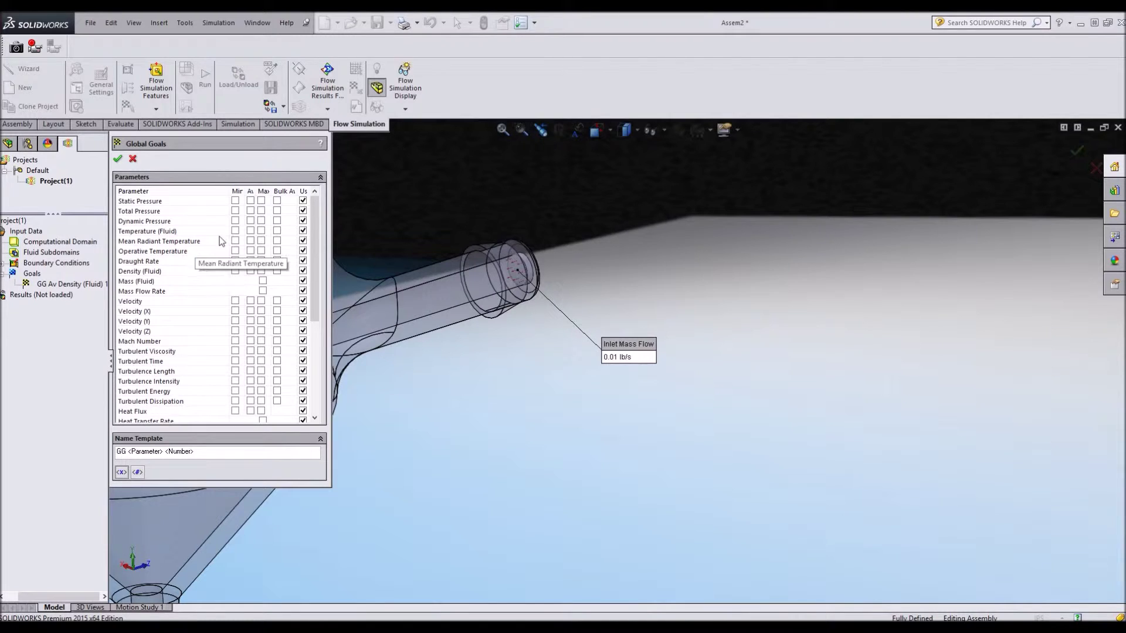
{"action": "left_click", "coordinate": [250, 231]}
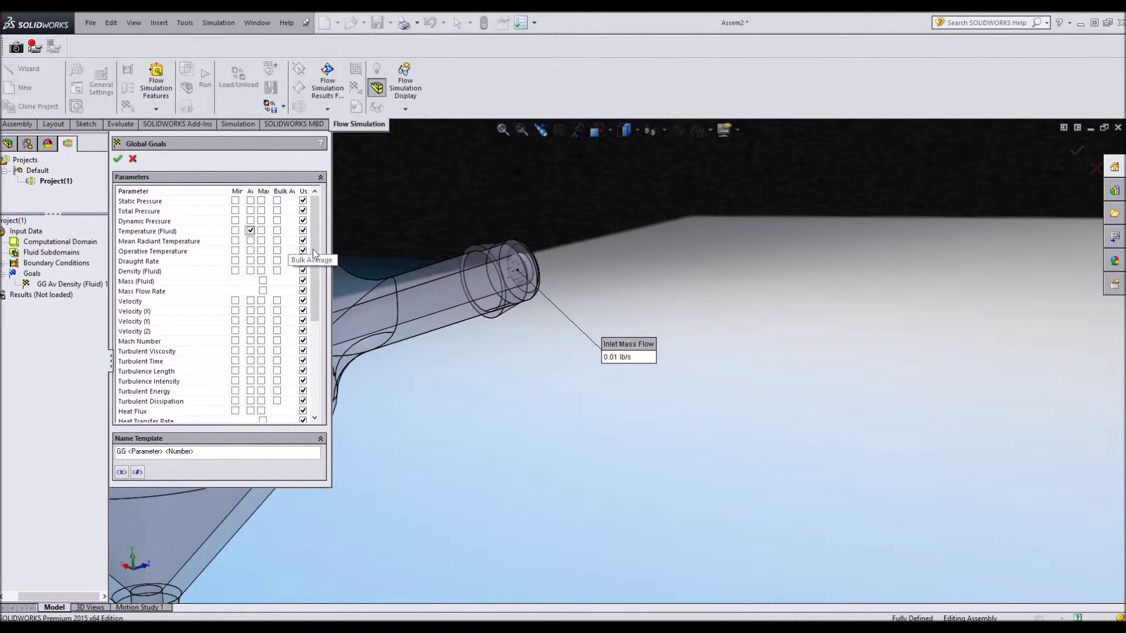
{"action": "left_click", "coordinate": [118, 159]}
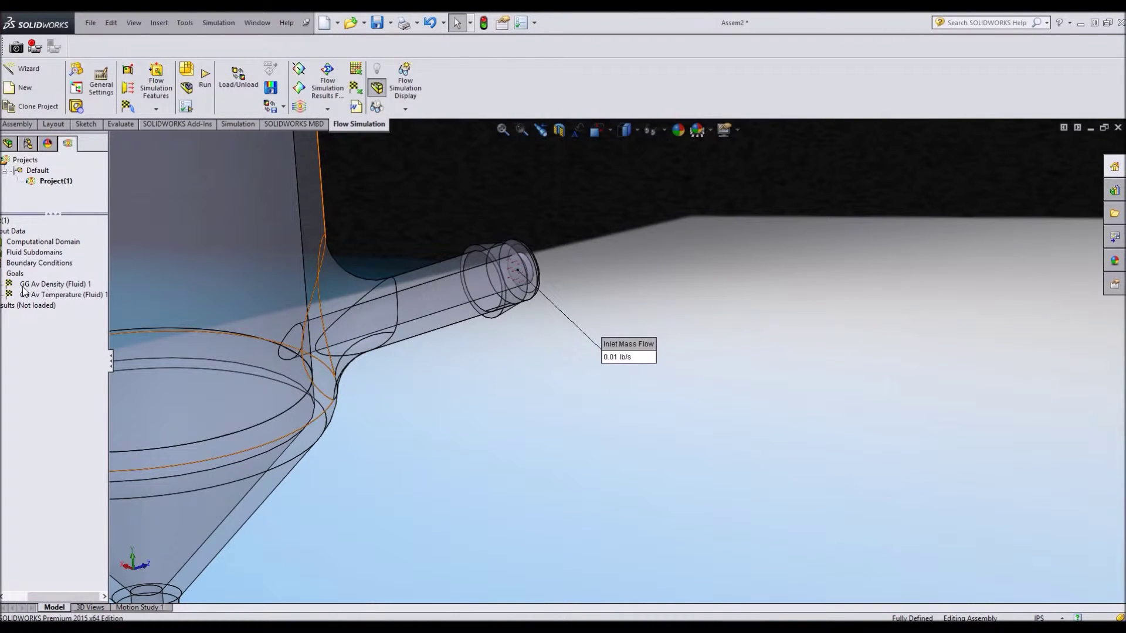
{"action": "scroll", "coordinate": [392, 476], "scroll_direction": "up", "scroll_amount": 5}
{"action": "middle_click_drag", "start_coordinate": [425, 500], "coordinate": [632, 314]}
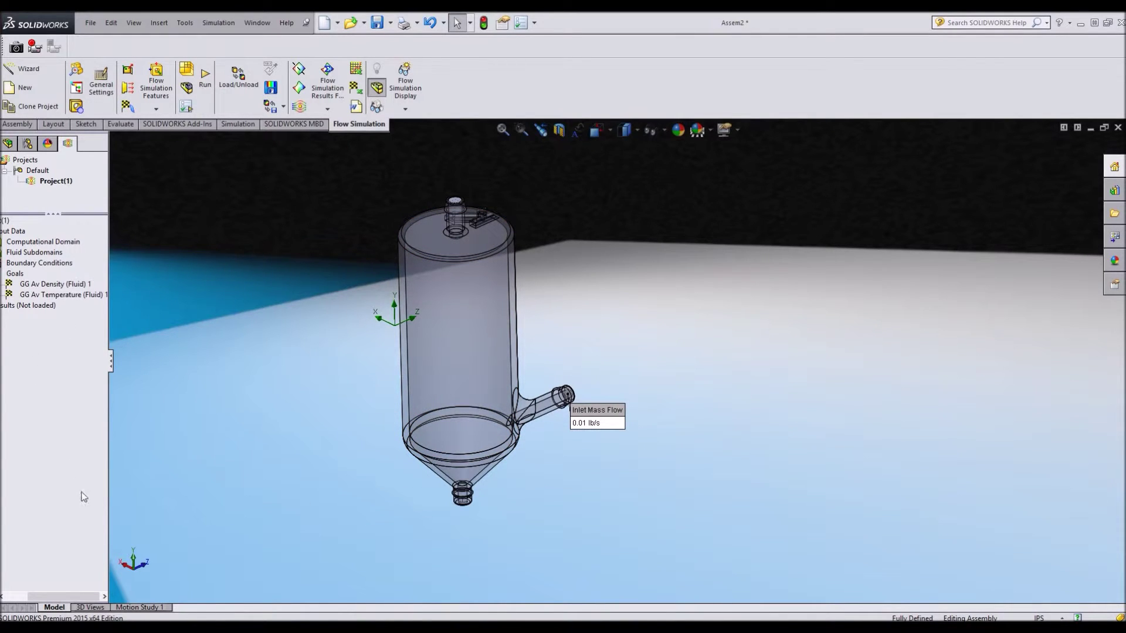
Widen the Flow Simulation tree and open Project(1)'s Run dialog for a new 4-CPU calculation.
{"action": "left_click_drag", "start_coordinate": [76, 596], "coordinate": [42, 597]}
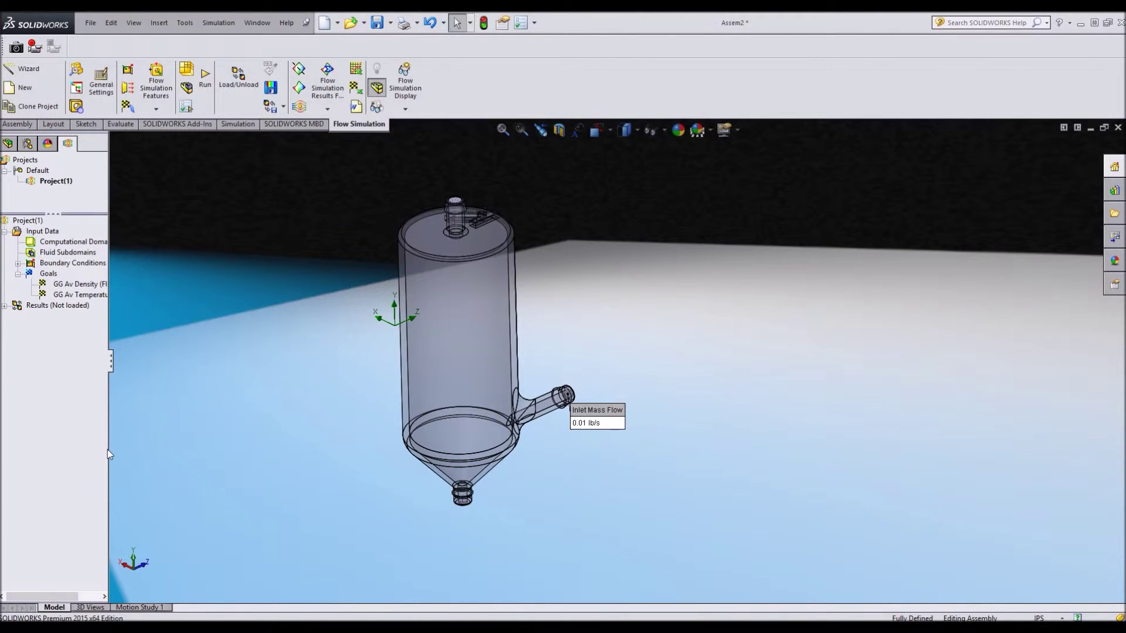
{"action": "left_click_drag", "start_coordinate": [108, 449], "coordinate": [181, 443]}
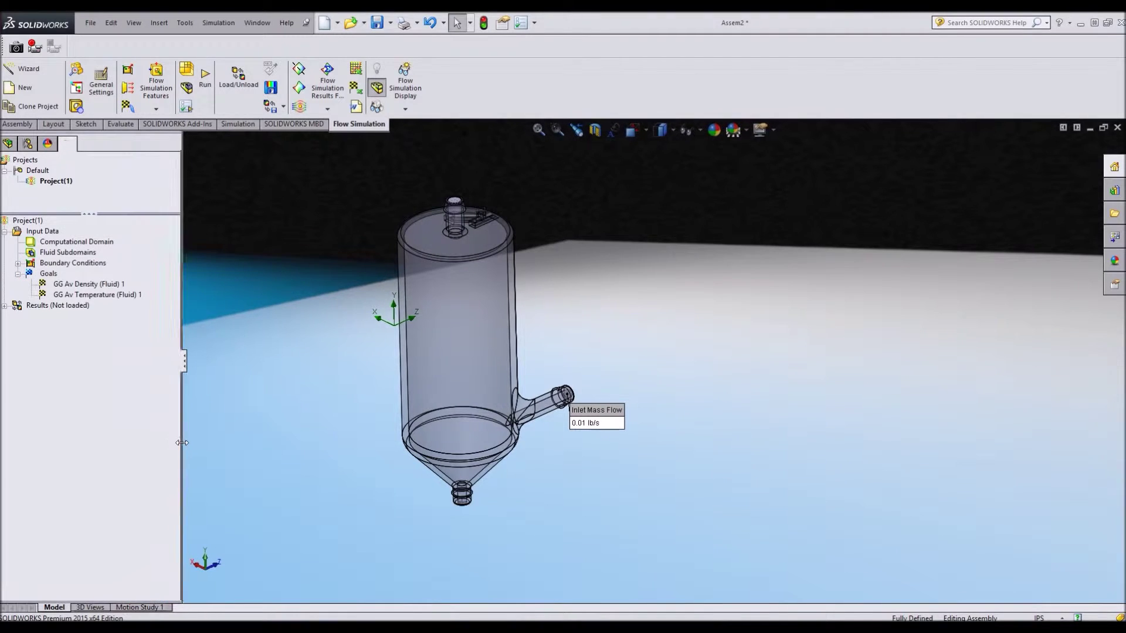
{"action": "left_click", "coordinate": [30, 305]}
{"action": "right_click", "coordinate": [31, 305]}
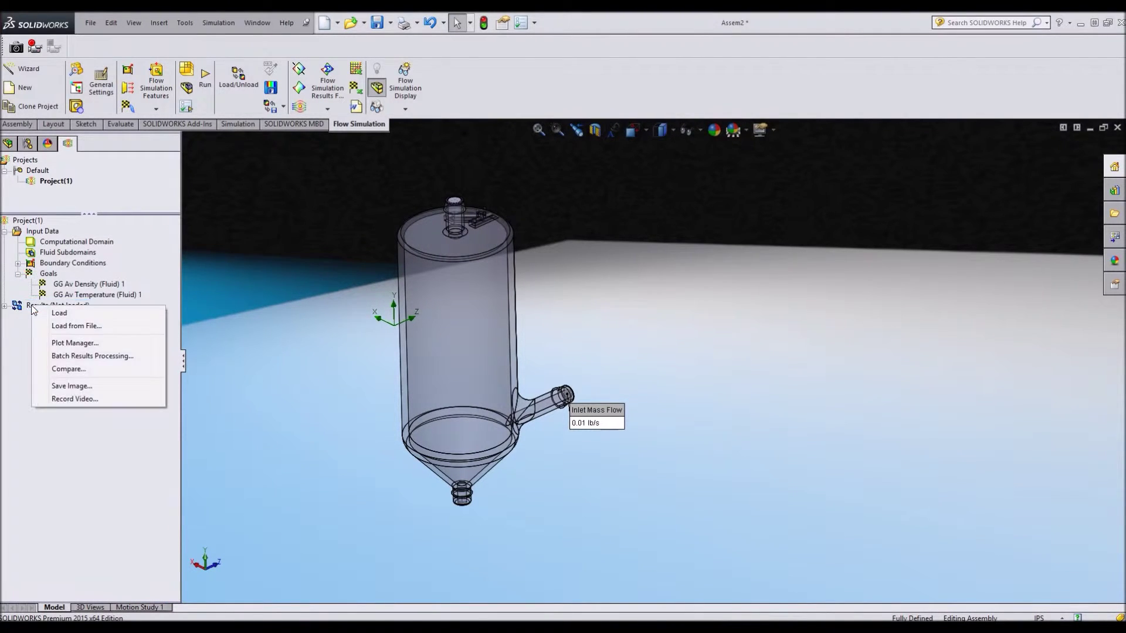
{"action": "right_click", "coordinate": [31, 224]}
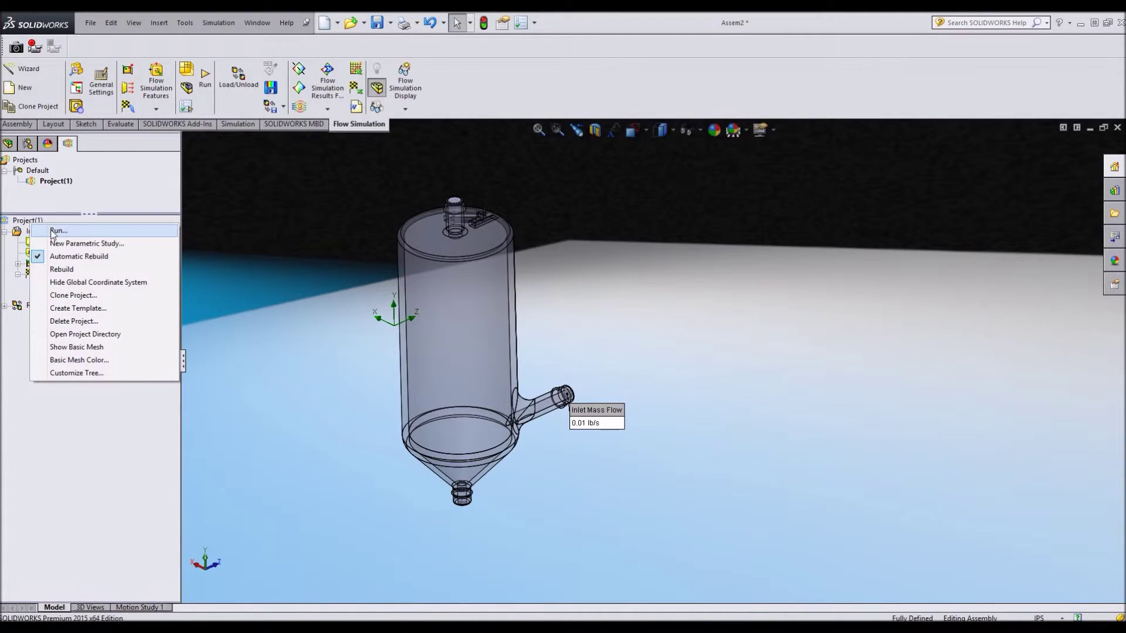
{"action": "left_click", "coordinate": [58, 231]}
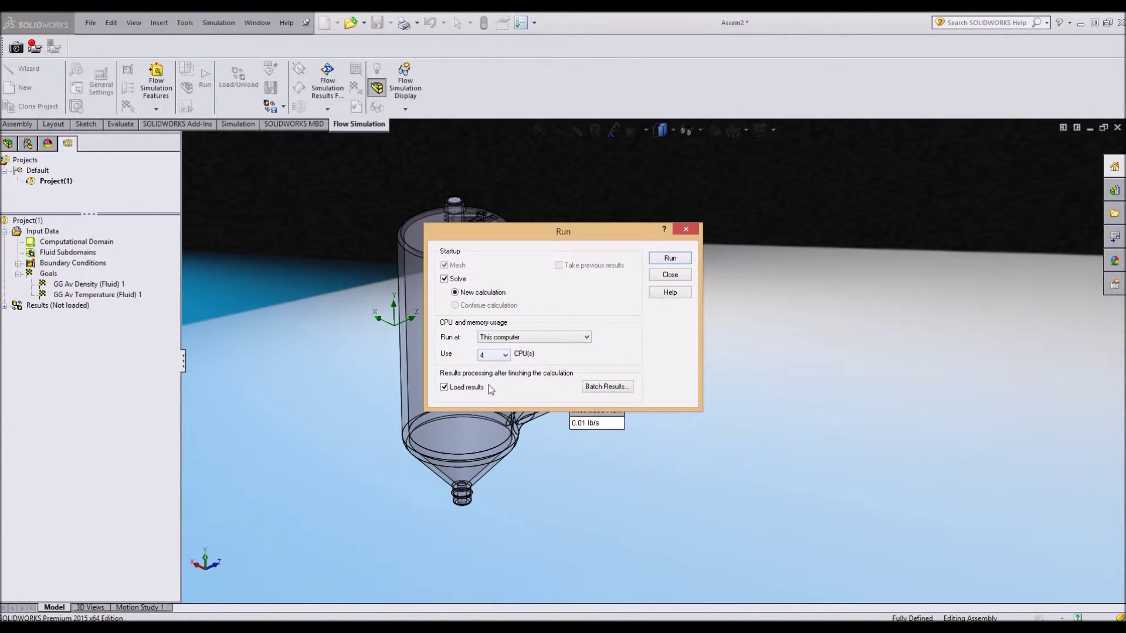
Run the Project(1) calculation until the solver finishes after 158 iterations and loads 1.fld.
{"action": "left_click", "coordinate": [680, 259]}
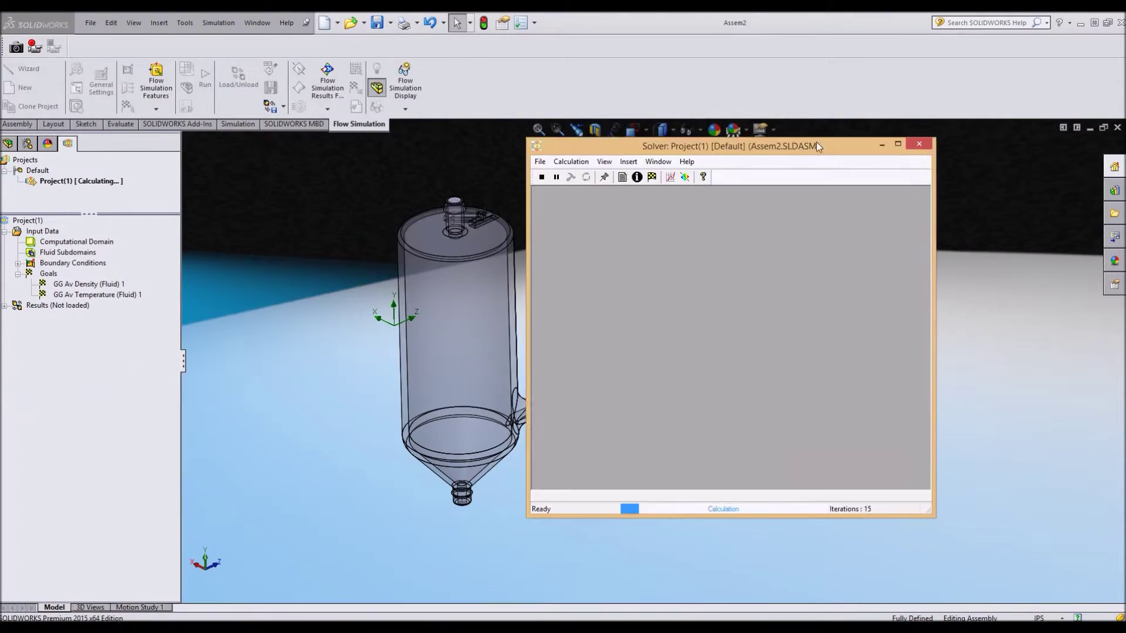
{"action": "left_click_drag", "start_coordinate": [816, 144], "coordinate": [878, 190]}
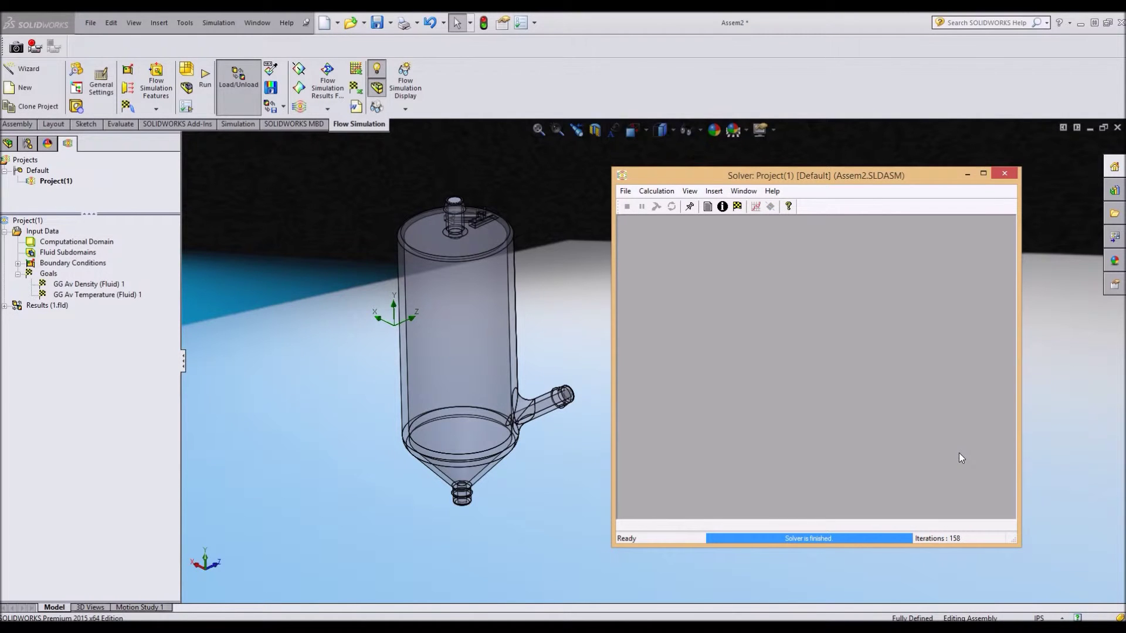
Create Cut Plot 1 showing Velocity contours on the Front Plane through the tank.
{"action": "left_click", "coordinate": [1004, 175]}
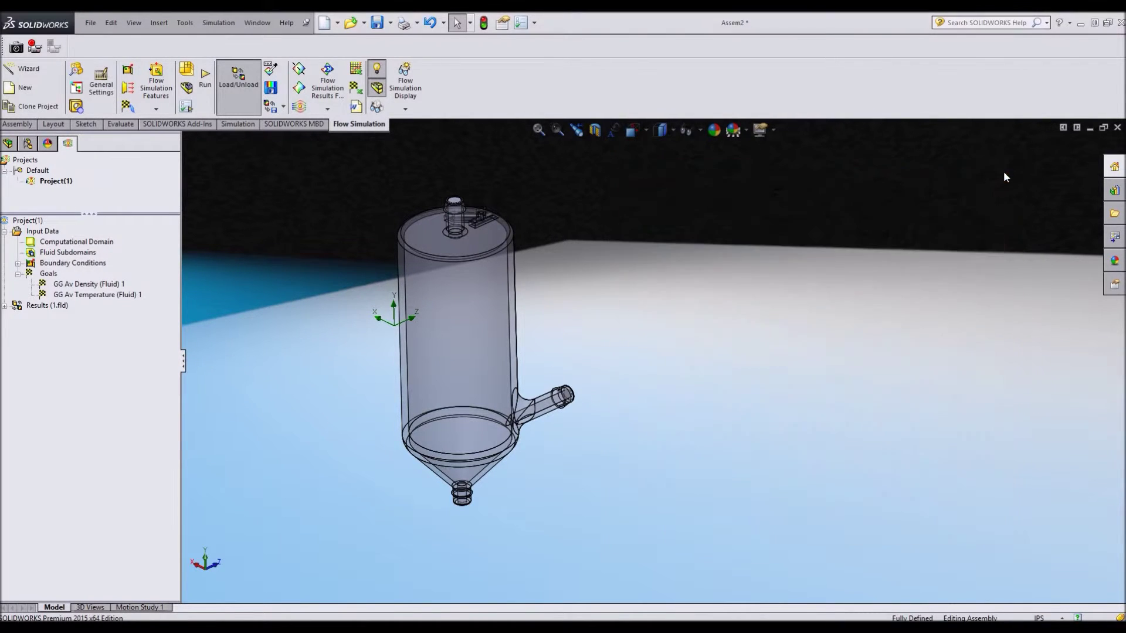
{"action": "left_click", "coordinate": [5, 305]}
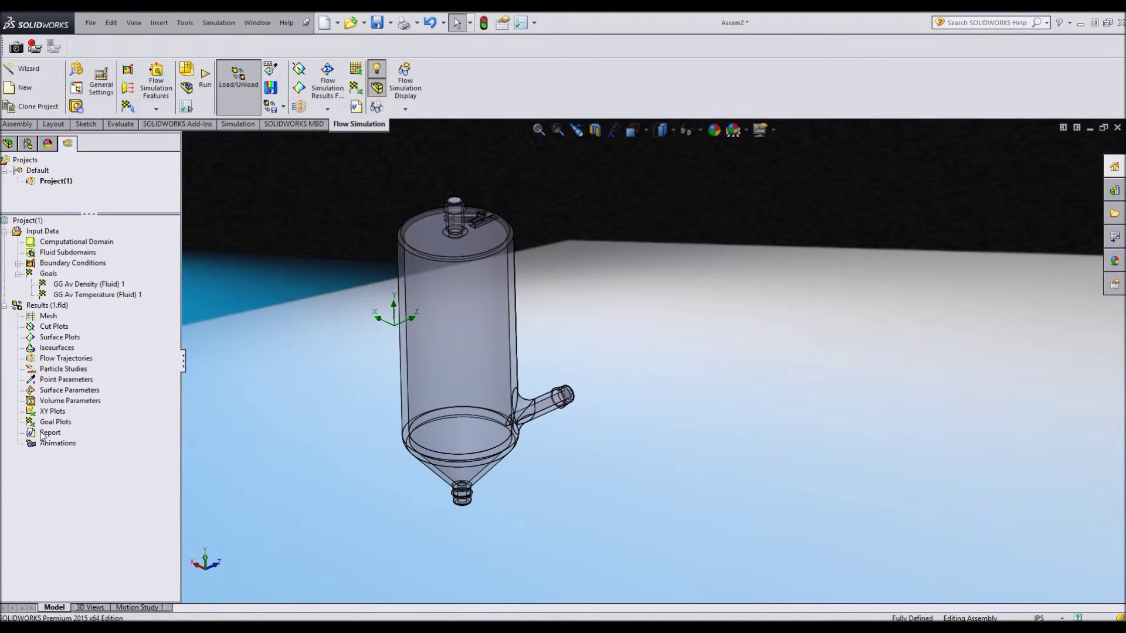
{"action": "right_click", "coordinate": [55, 331]}
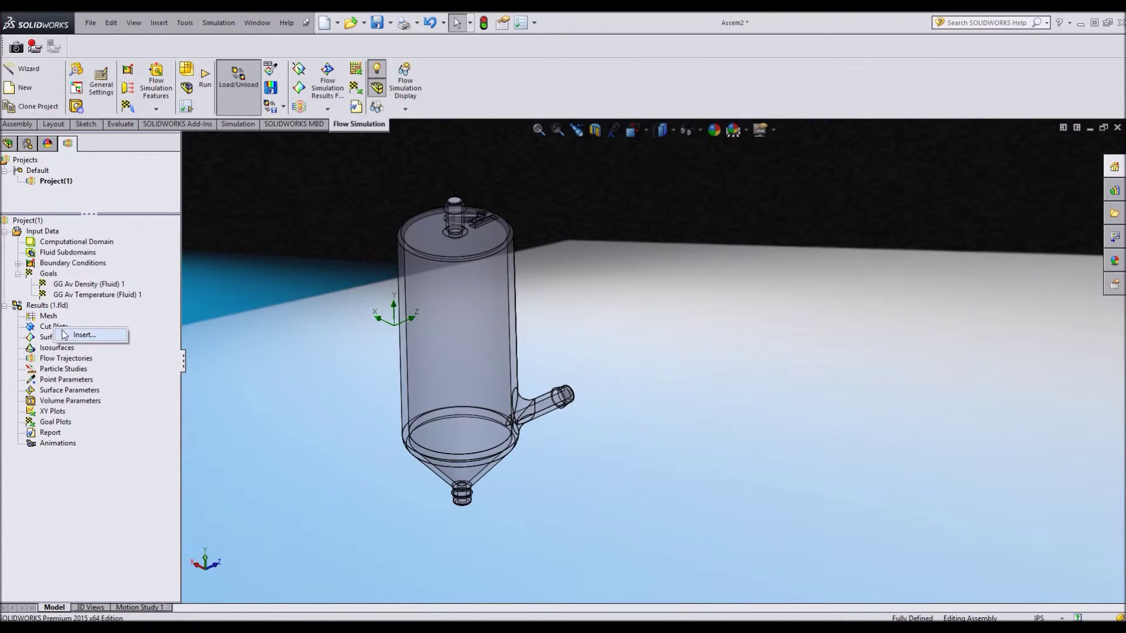
{"action": "left_click", "coordinate": [73, 335]}
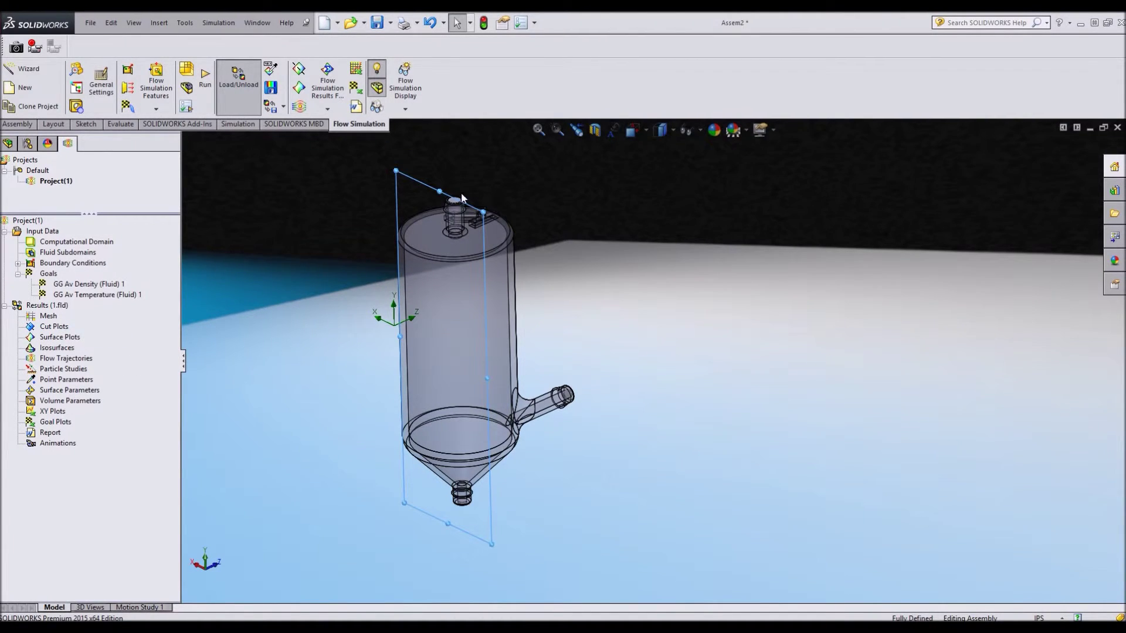
{"action": "middle_click_drag", "start_coordinate": [410, 305], "coordinate": [505, 379]}
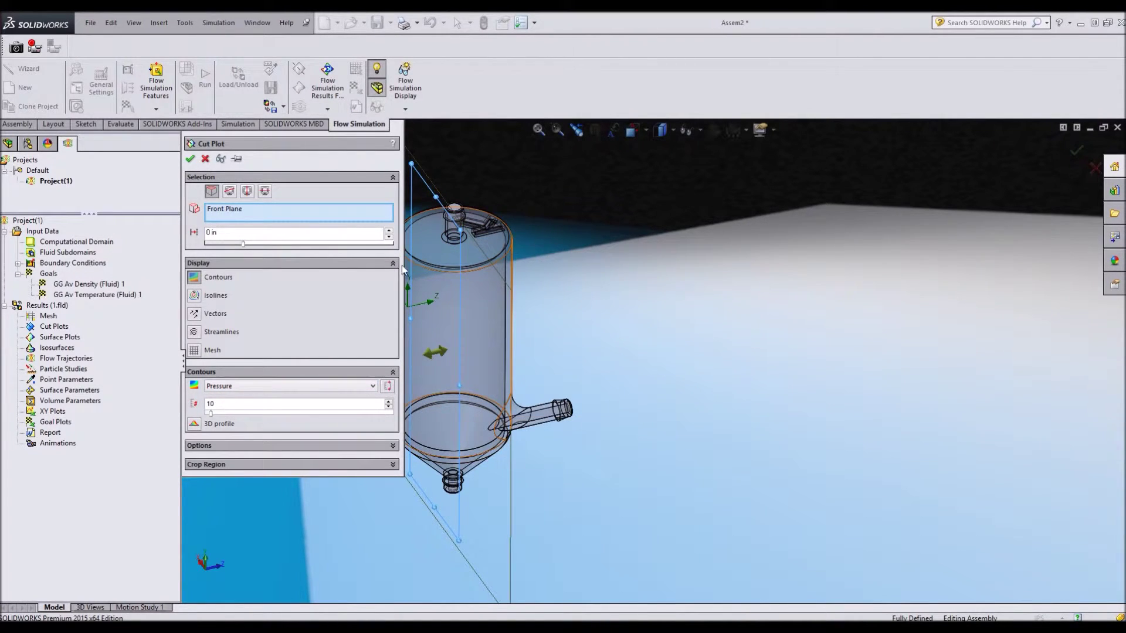
{"action": "left_click", "coordinate": [365, 385]}
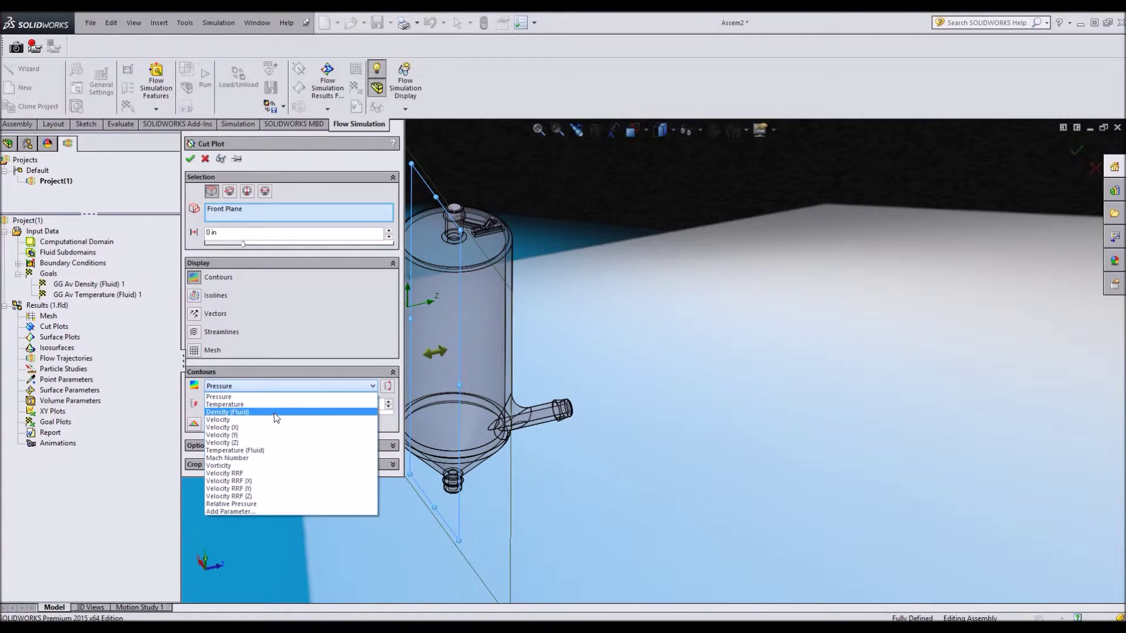
{"action": "left_click", "coordinate": [262, 421]}
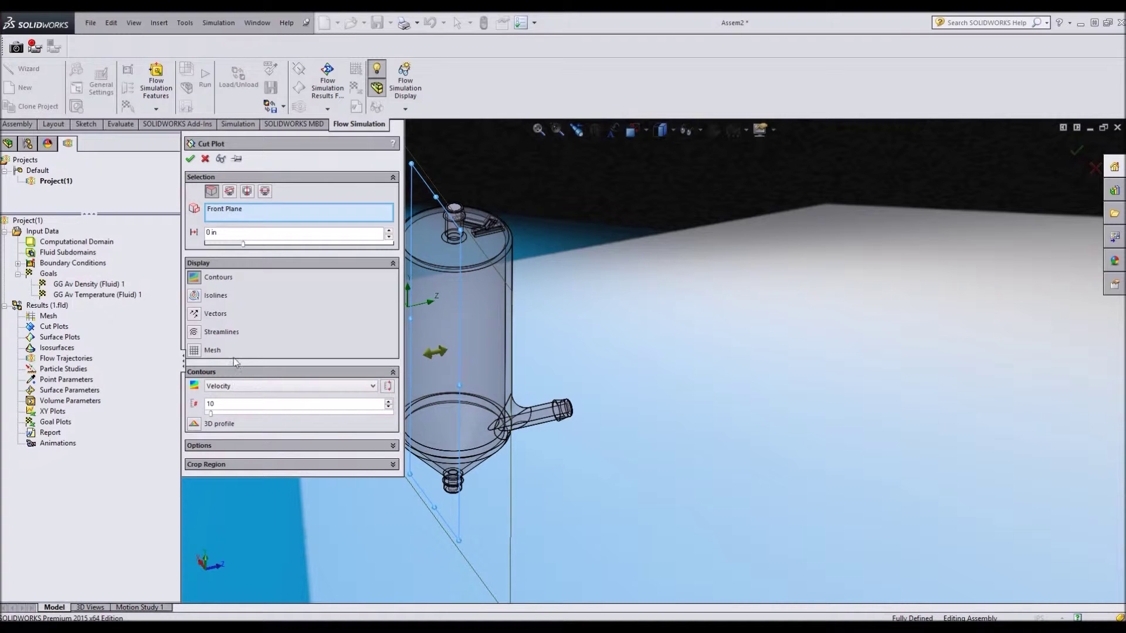
{"action": "left_click", "coordinate": [190, 158]}
Orbit the tank to inspect Cut Plot 1's velocity contours from tilted angles.
{"action": "middle_click_drag", "start_coordinate": [332, 431], "coordinate": [390, 470]}
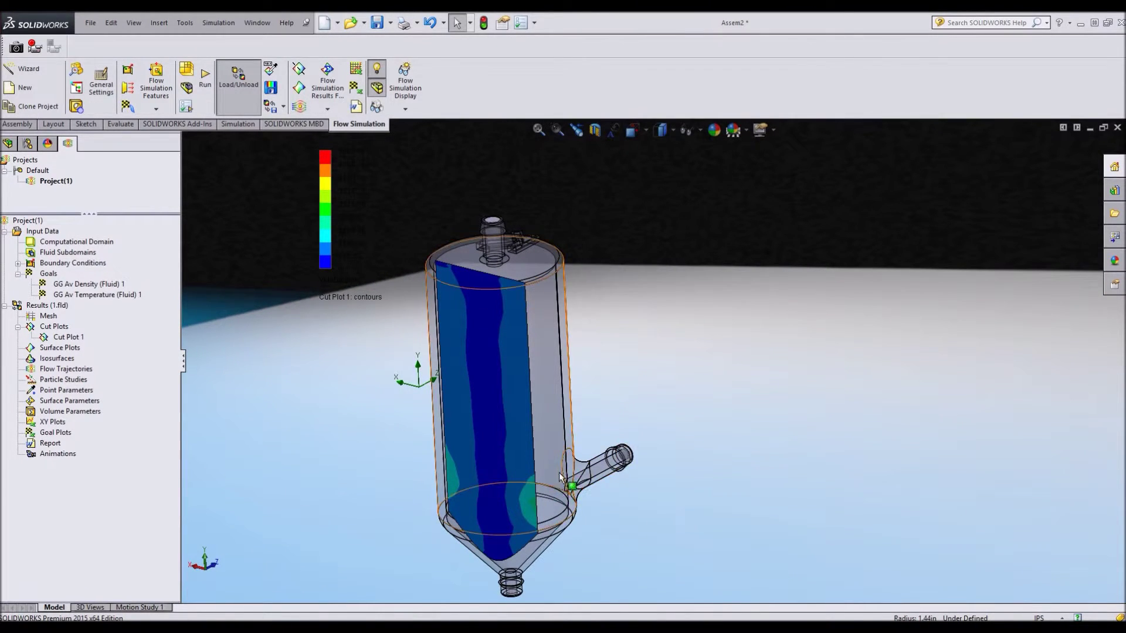
{"action": "middle_click_drag", "start_coordinate": [392, 364], "coordinate": [194, 356]}
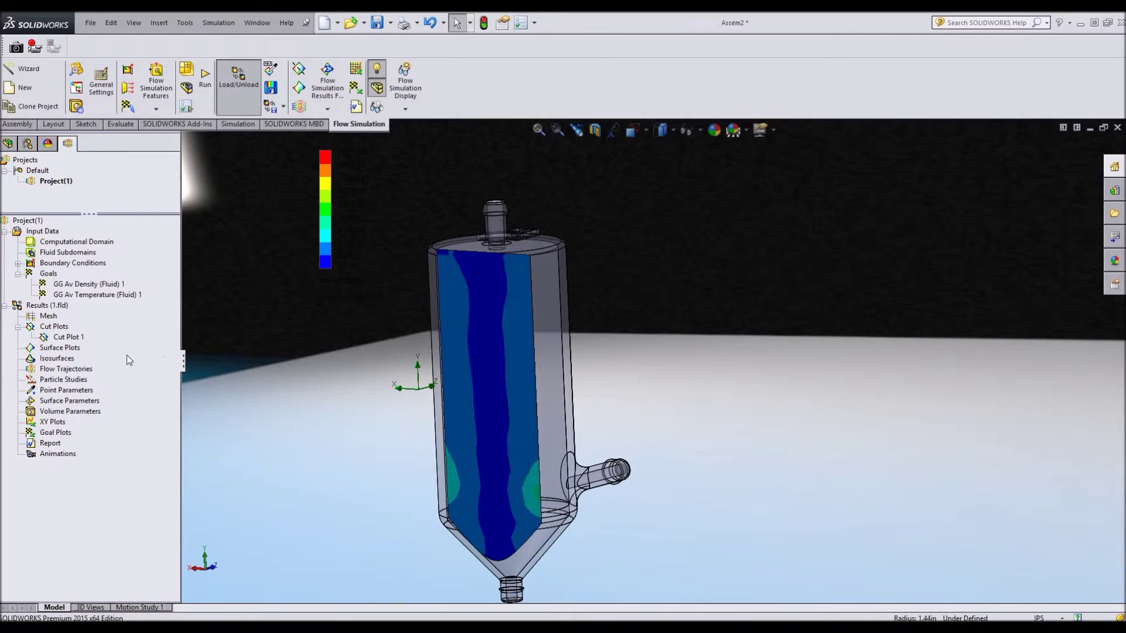
{"action": "right_click", "coordinate": [75, 339]}
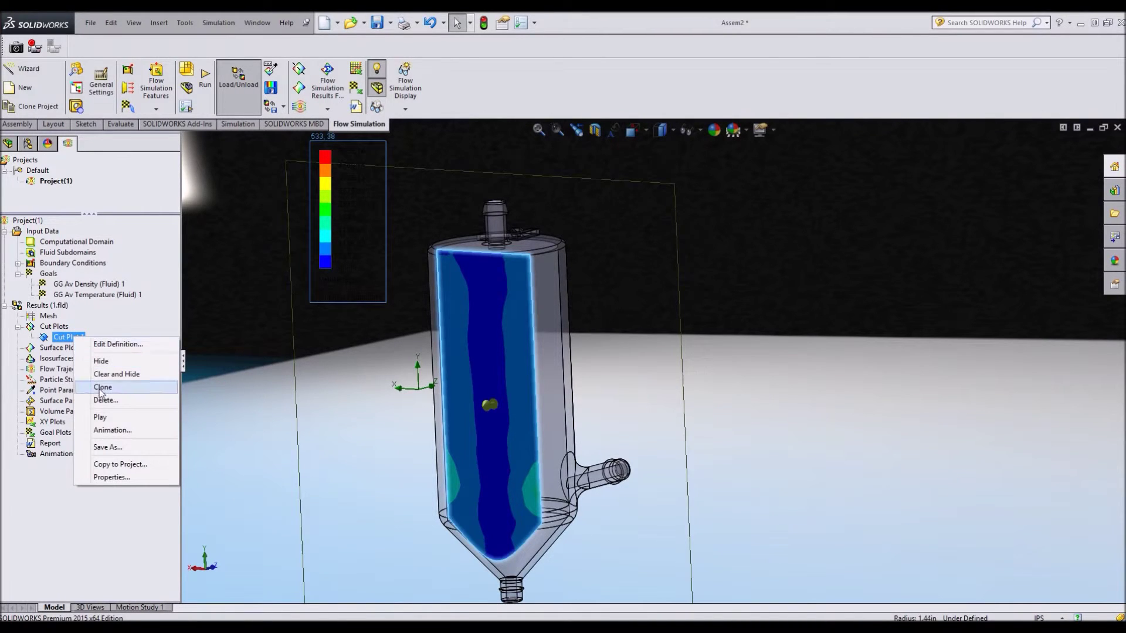
Play Cut Plot 1's animation and start editing its 5355.15685 in/s scale maximum.
{"action": "left_click", "coordinate": [110, 420]}
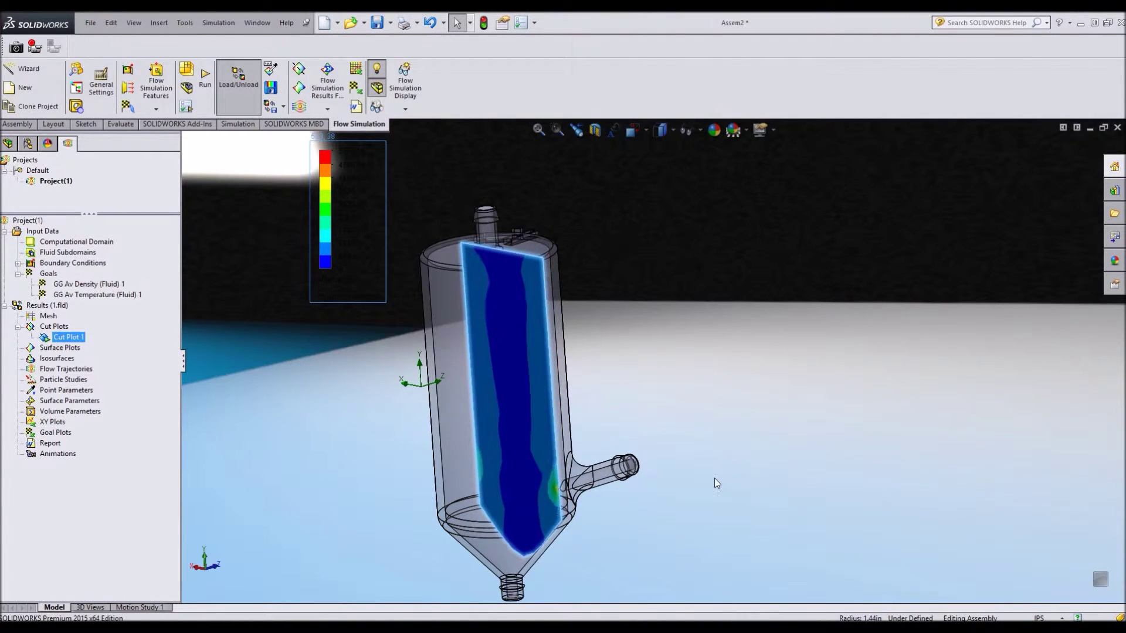
{"action": "left_click", "coordinate": [346, 154]}
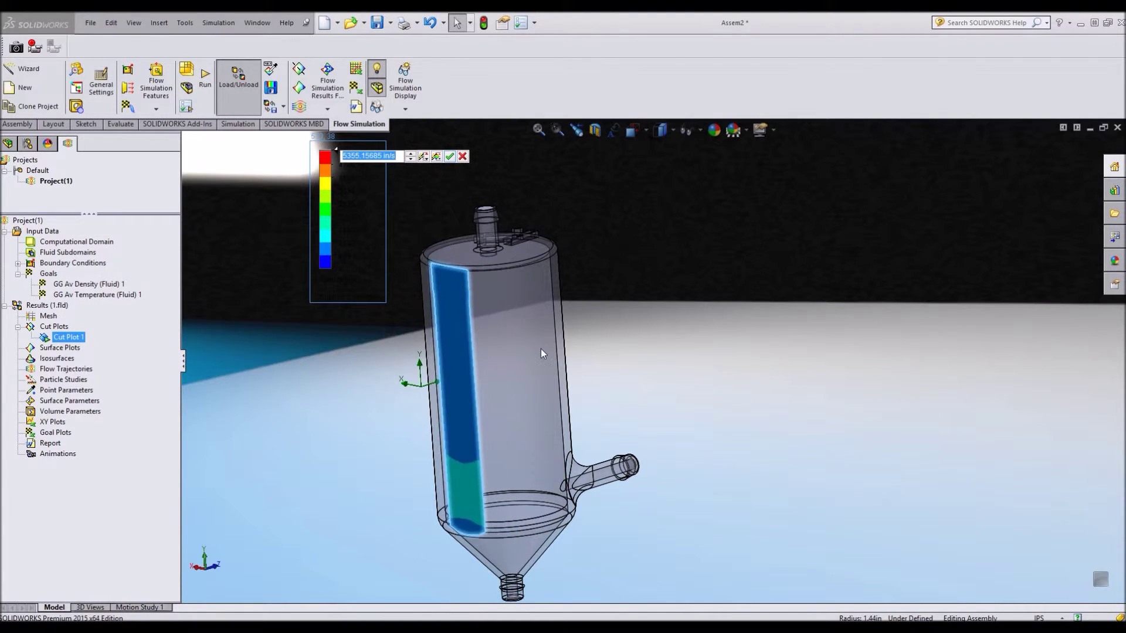
Lower the velocity legend's maximum, entering 100 and then 1000 in/s.
{"action": "left_click", "coordinate": [436, 157]}
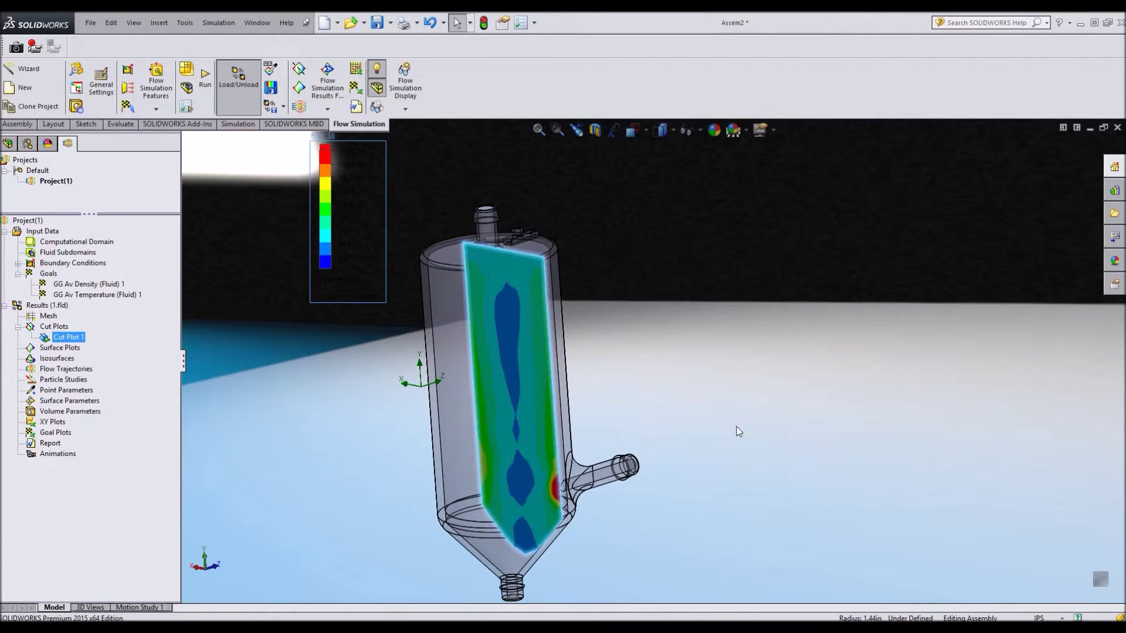
{"action": "middle_click_drag", "start_coordinate": [743, 463], "coordinate": [743, 524]}
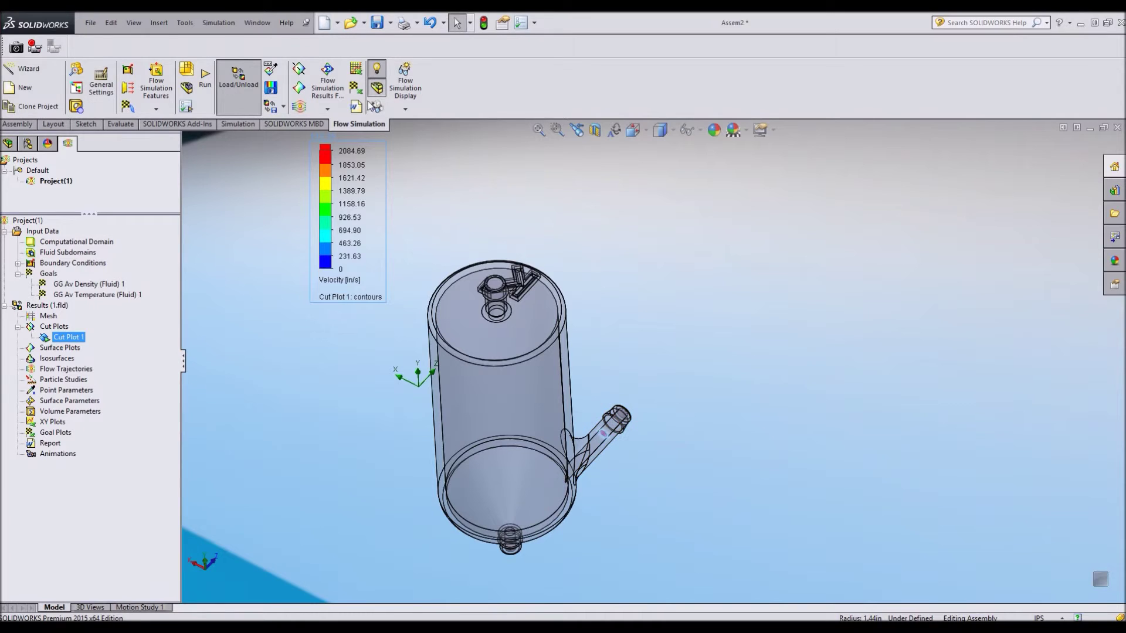
{"action": "left_click", "coordinate": [351, 151]}
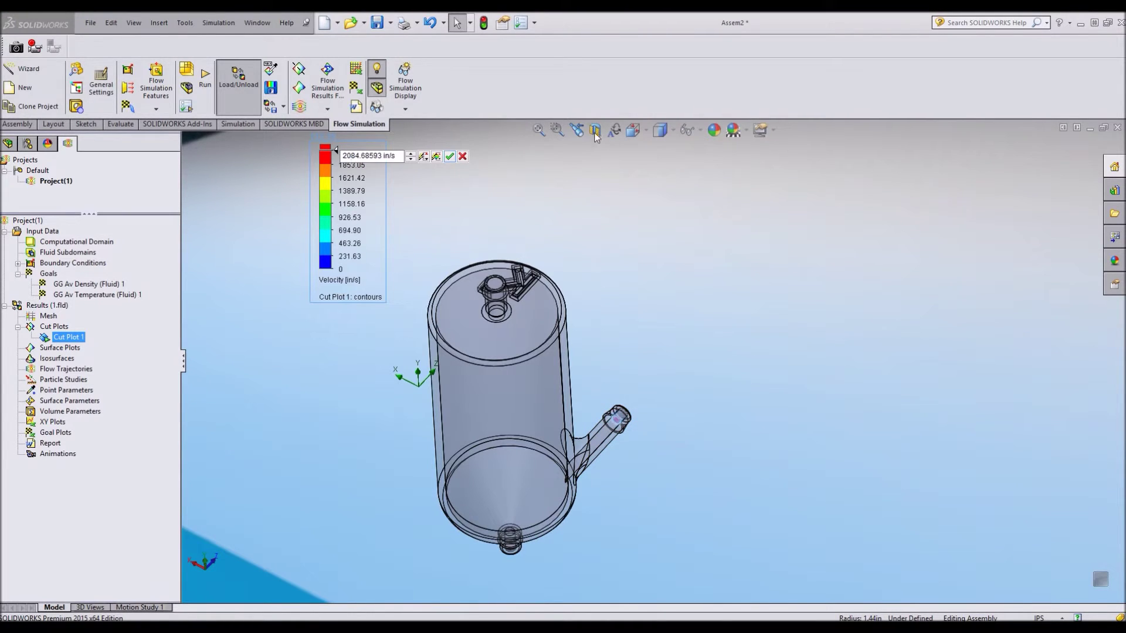
{"action": "left_click_drag", "start_coordinate": [399, 156], "coordinate": [292, 156]}
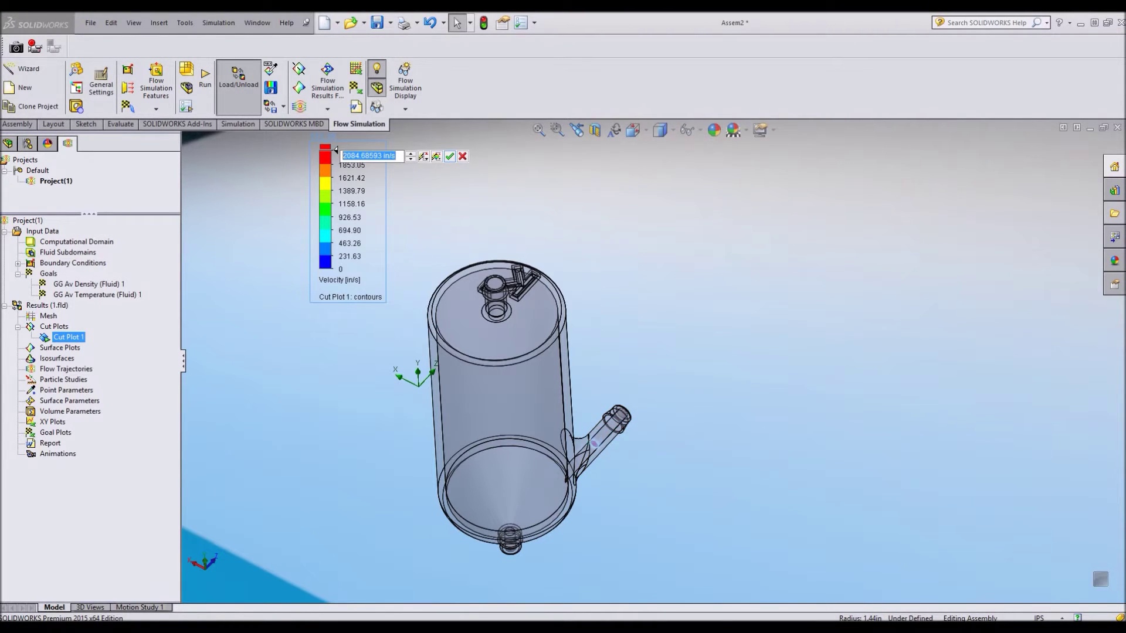
{"action": "type", "text": "100"}
{"action": "key", "text": "Return"}
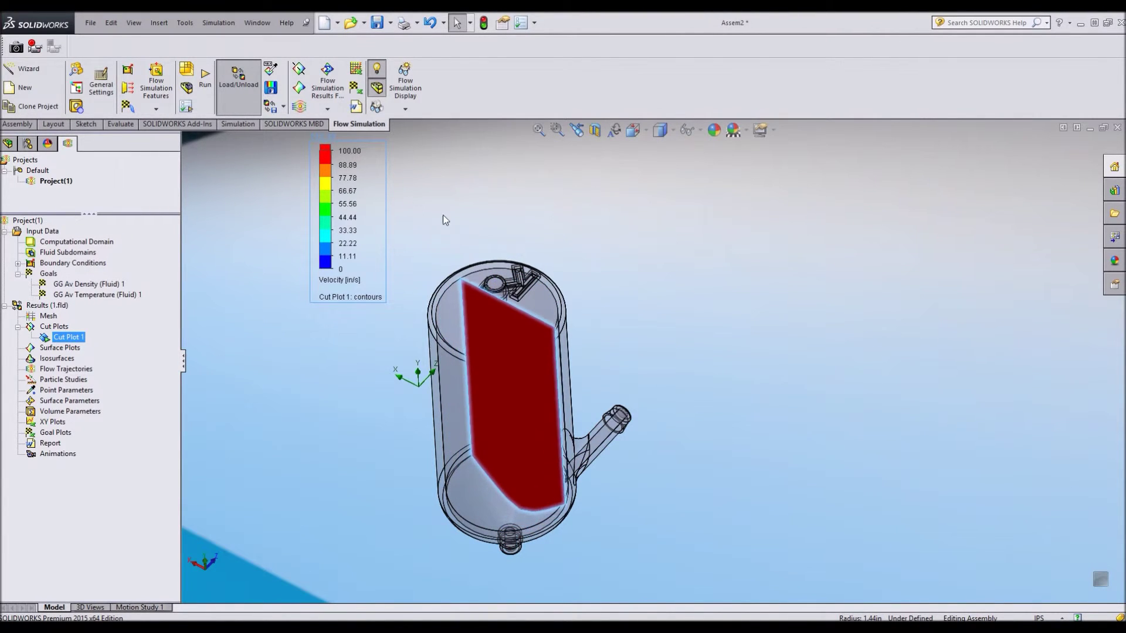
{"action": "left_click", "coordinate": [355, 157]}
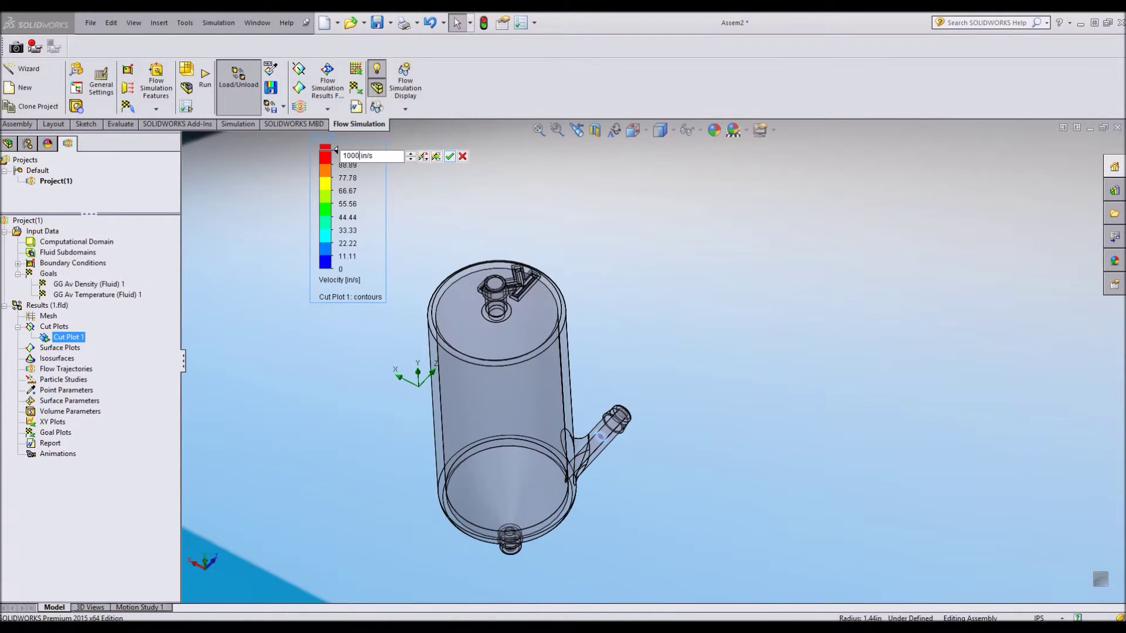
{"action": "key", "text": "Return"}
{"action": "middle_click_drag", "start_coordinate": [731, 455], "coordinate": [780, 389]}
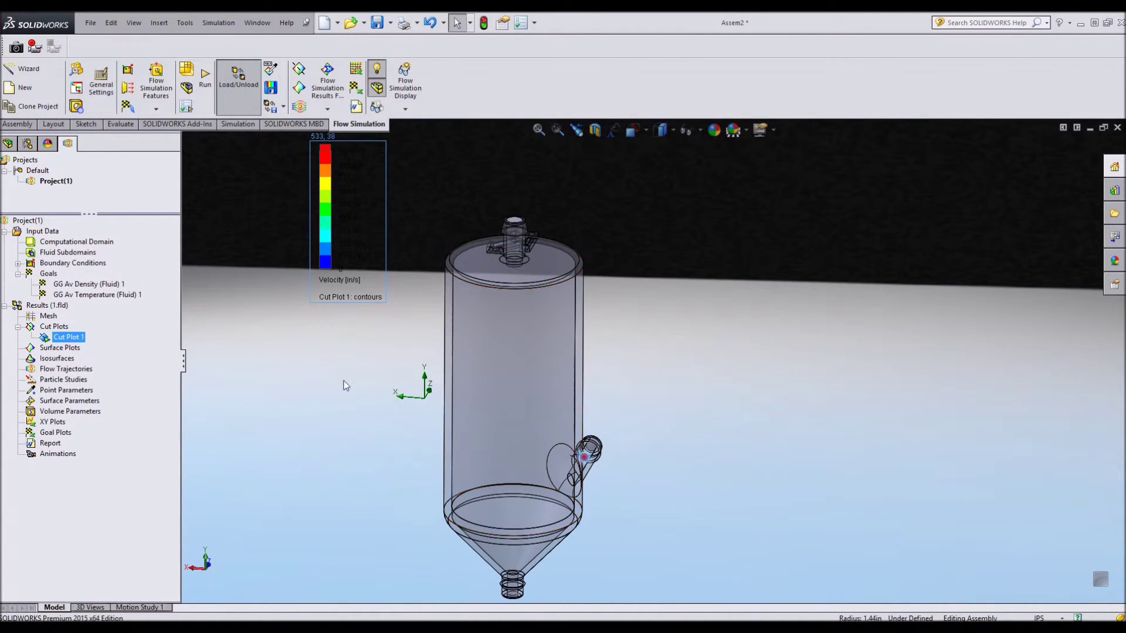
{"action": "right_click", "coordinate": [65, 340]}
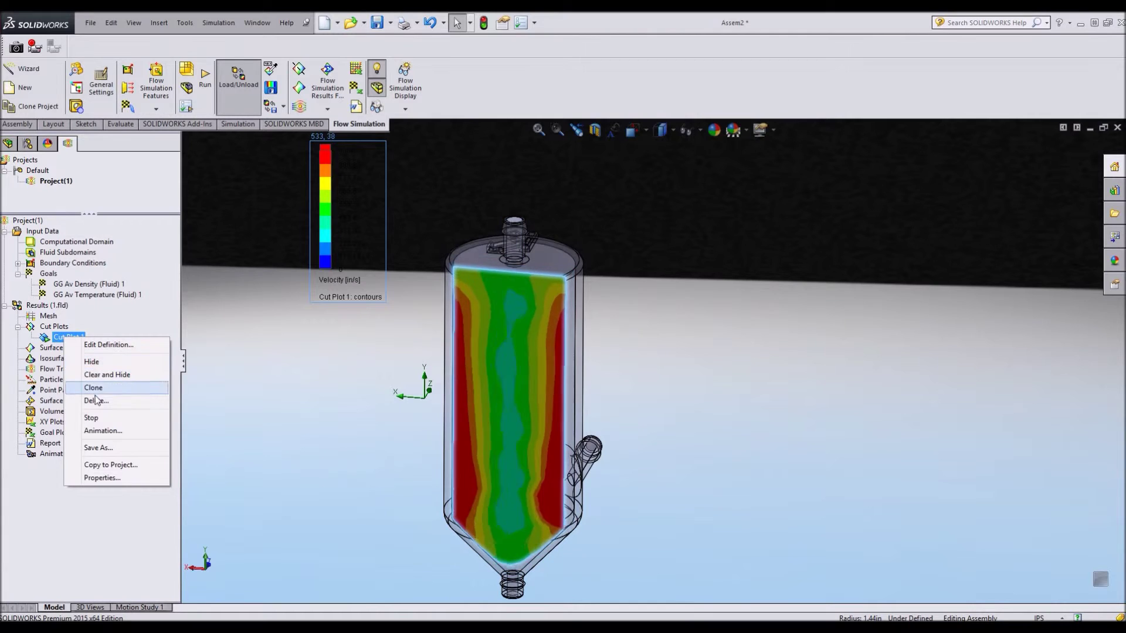
{"action": "left_click", "coordinate": [117, 401]}
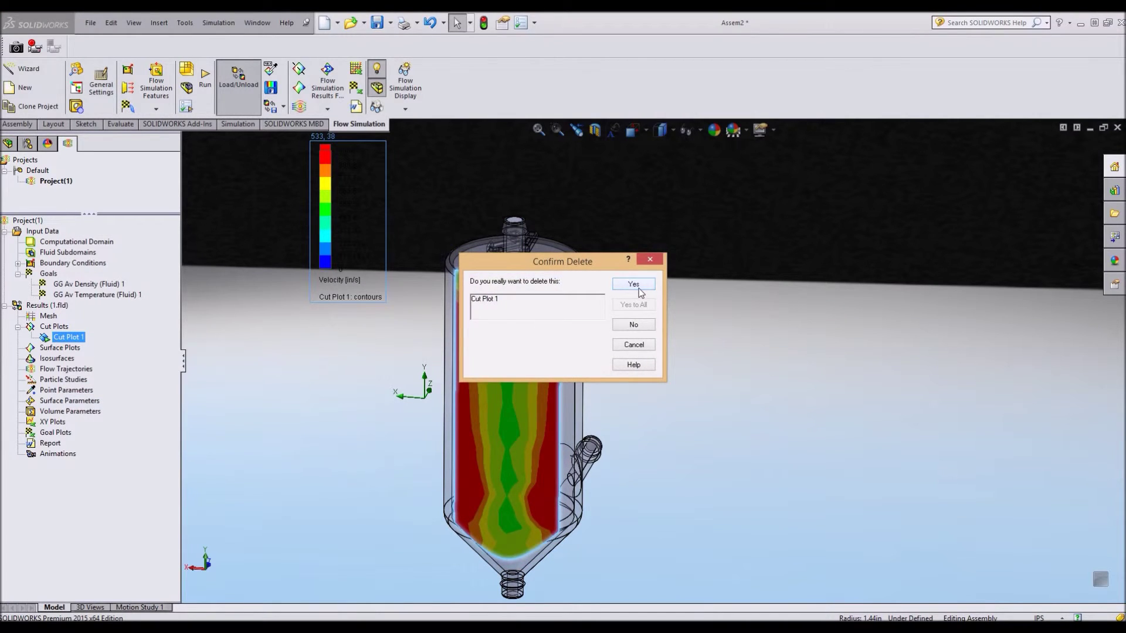
{"action": "left_click", "coordinate": [634, 285]}
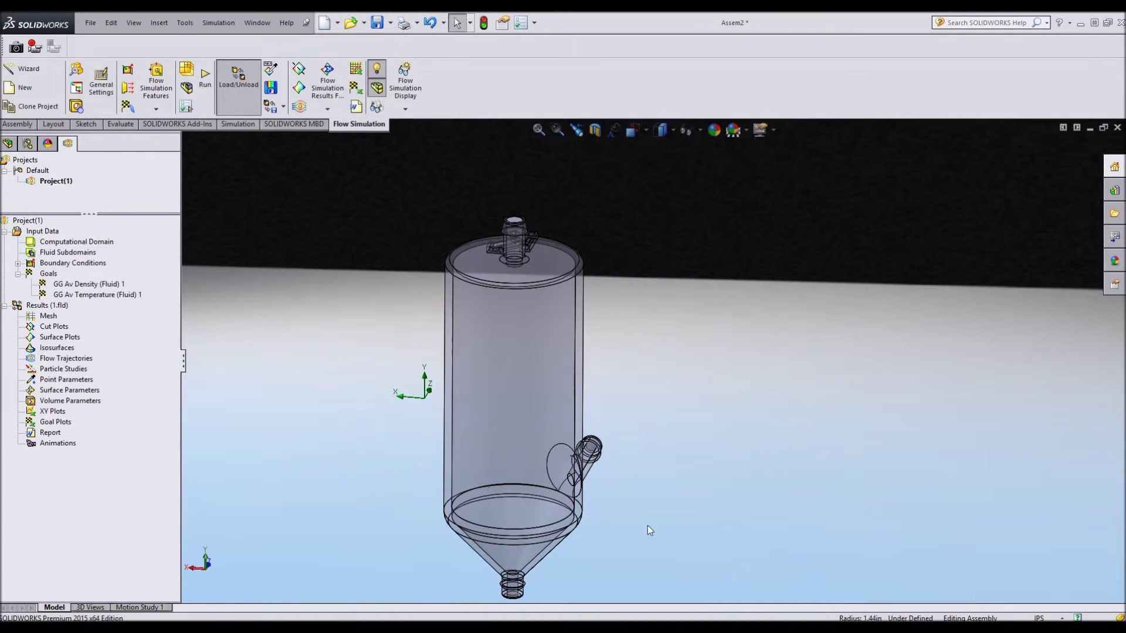
Generate 35 velocity-coloured flow trajectories starting from the inlet nozzle's inner face.
{"action": "scroll", "coordinate": [663, 486], "scroll_direction": "down", "scroll_amount": 5}
{"action": "scroll", "coordinate": [561, 387], "scroll_direction": "up", "scroll_amount": 2}
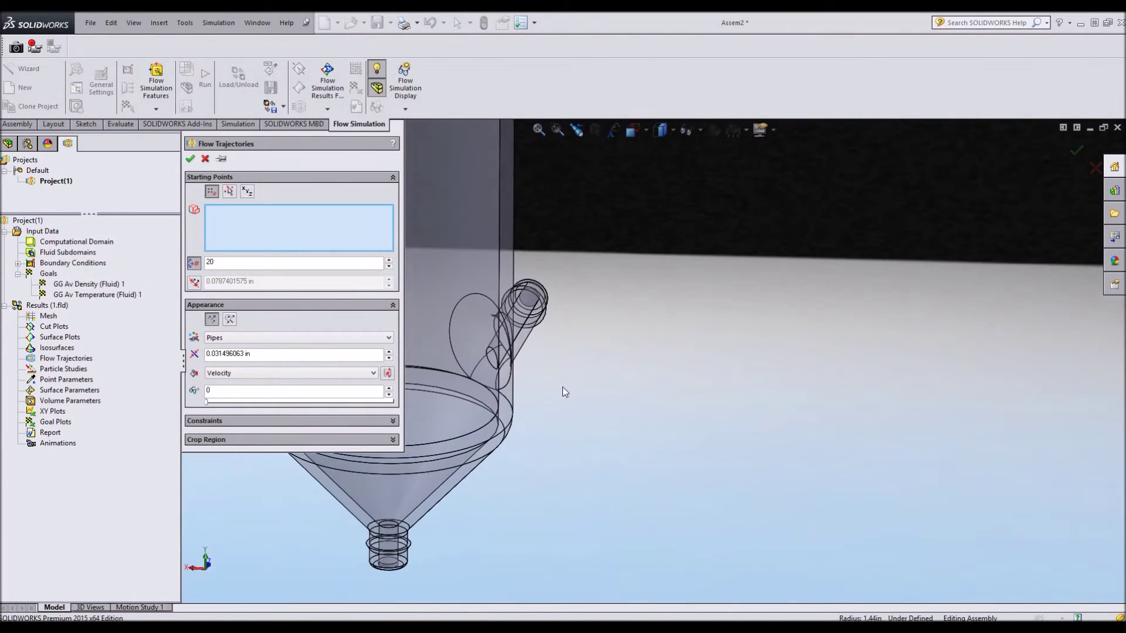
{"action": "scroll", "coordinate": [540, 399], "scroll_direction": "down", "scroll_amount": 6}
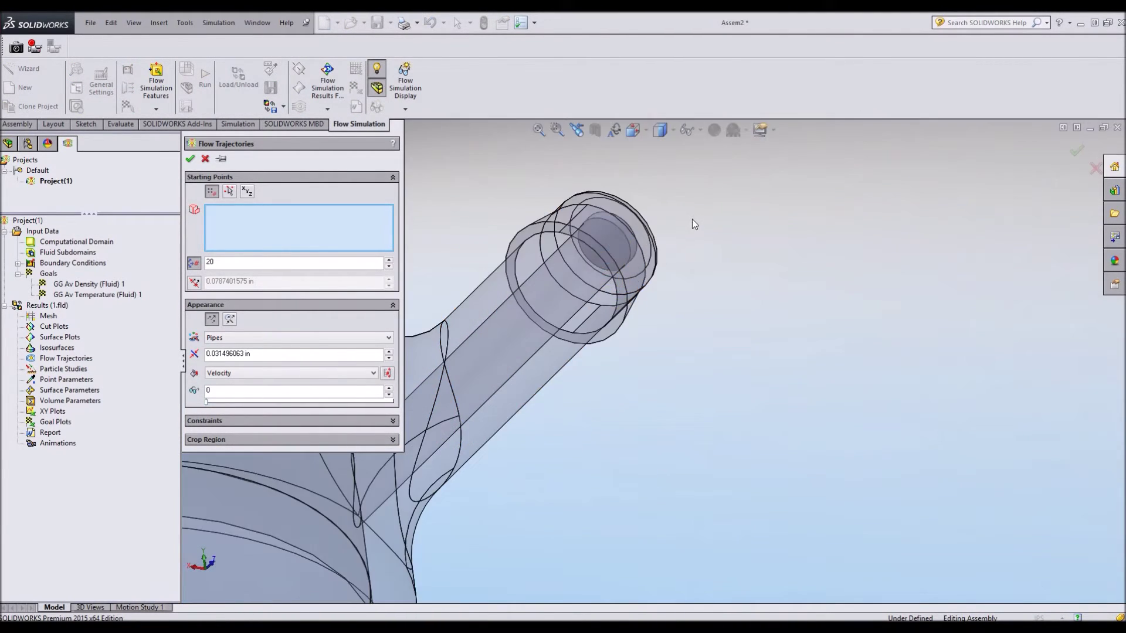
{"action": "scroll", "coordinate": [675, 243], "scroll_direction": "down", "scroll_amount": 5}
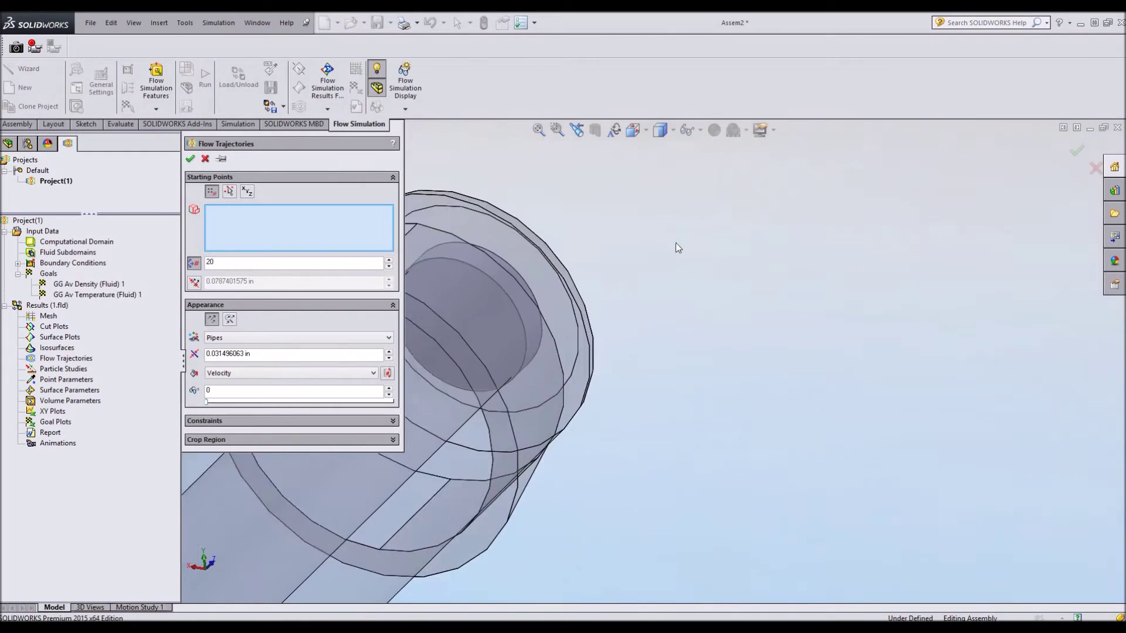
{"action": "left_click", "coordinate": [459, 345]}
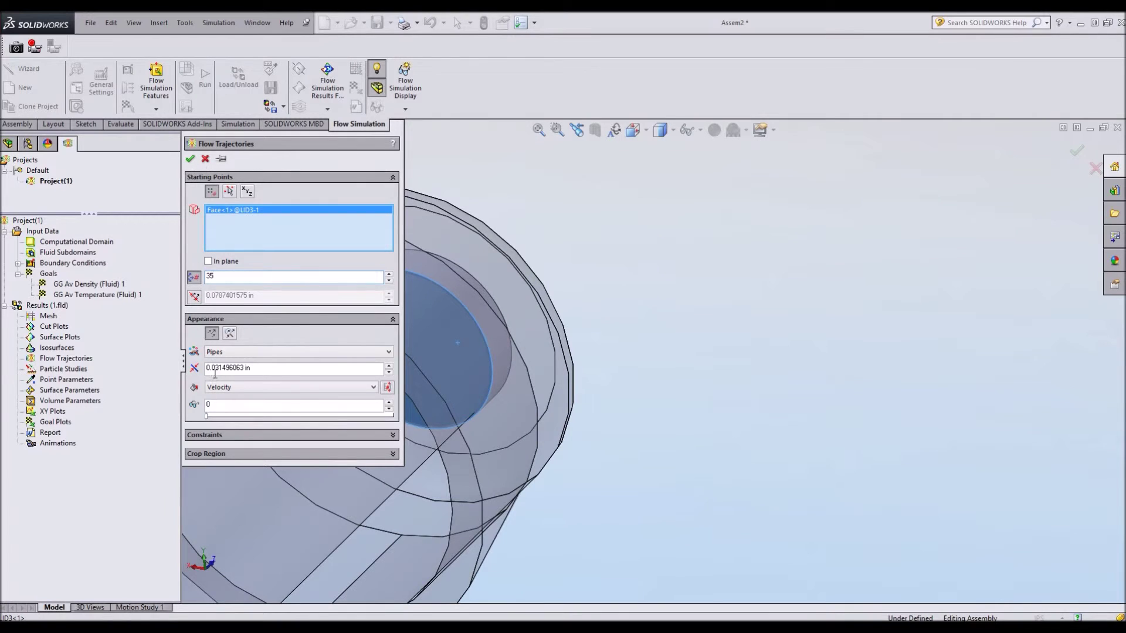
{"action": "left_click", "coordinate": [189, 159]}
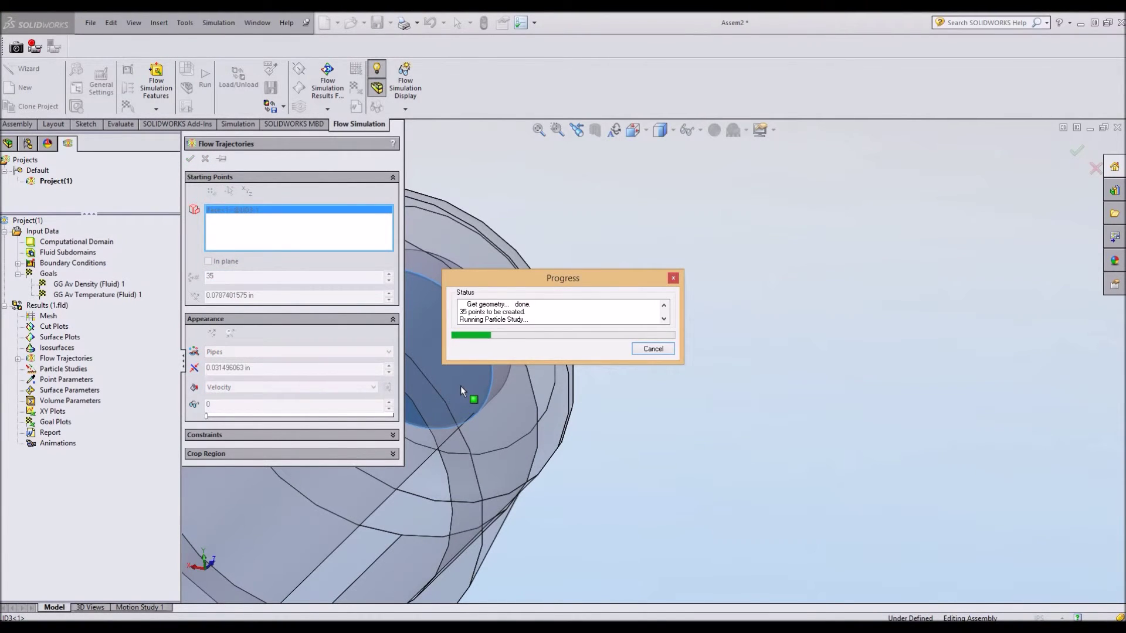
Fit the whole vessel in view and orbit to inspect the velocity-coloured trajectories inside.
{"action": "key", "text": "ctrl+7"}
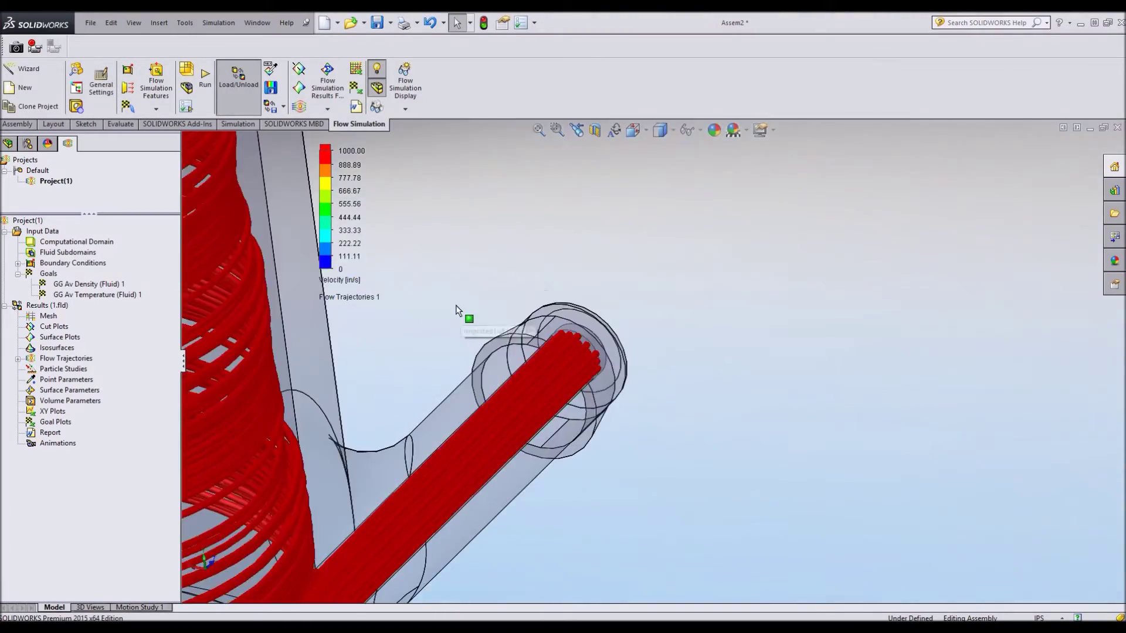
{"action": "middle_click_drag", "start_coordinate": [475, 359], "coordinate": [496, 249]}
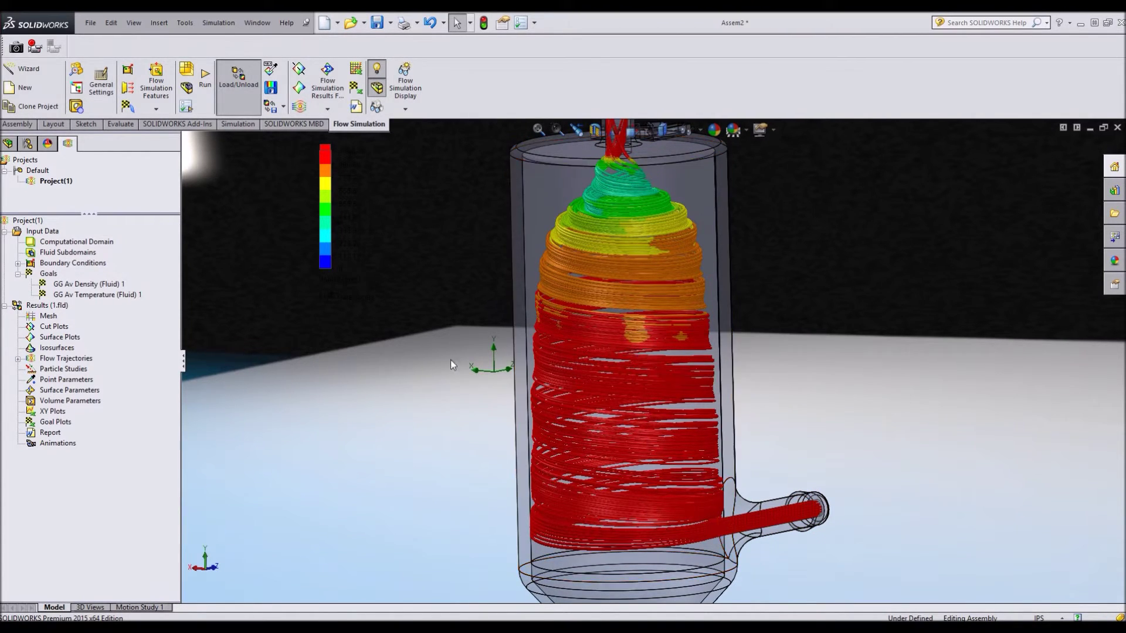
{"action": "middle_click_drag", "start_coordinate": [450, 360], "coordinate": [421, 516]}
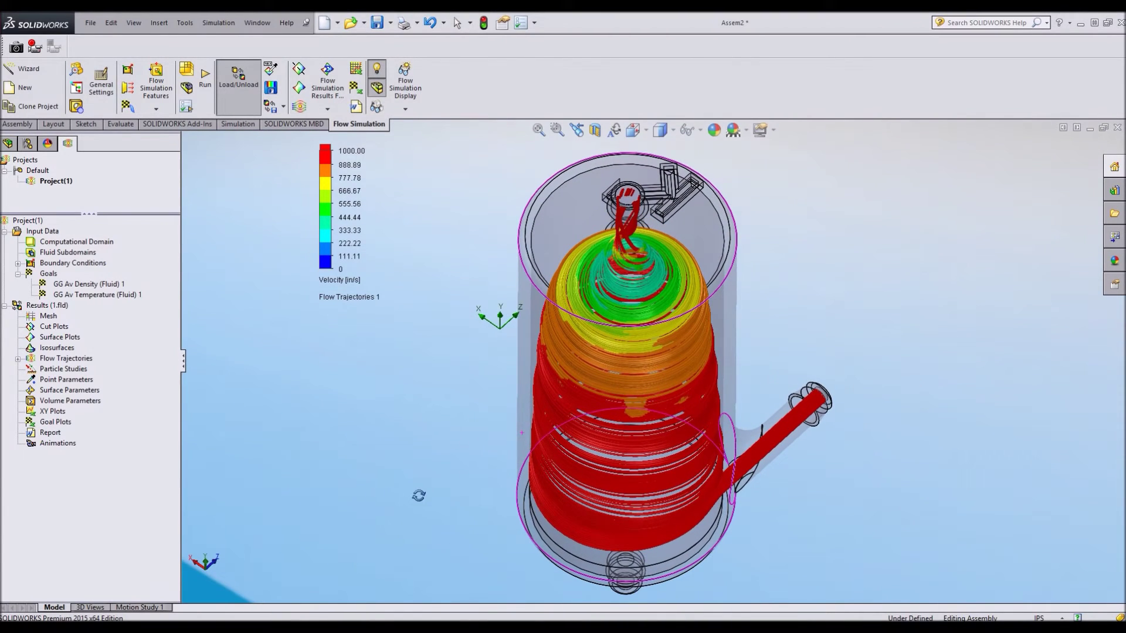
Set the velocity legend maximum to the plot maximum and inspect the recoloured trajectories.
{"action": "left_click", "coordinate": [352, 151]}
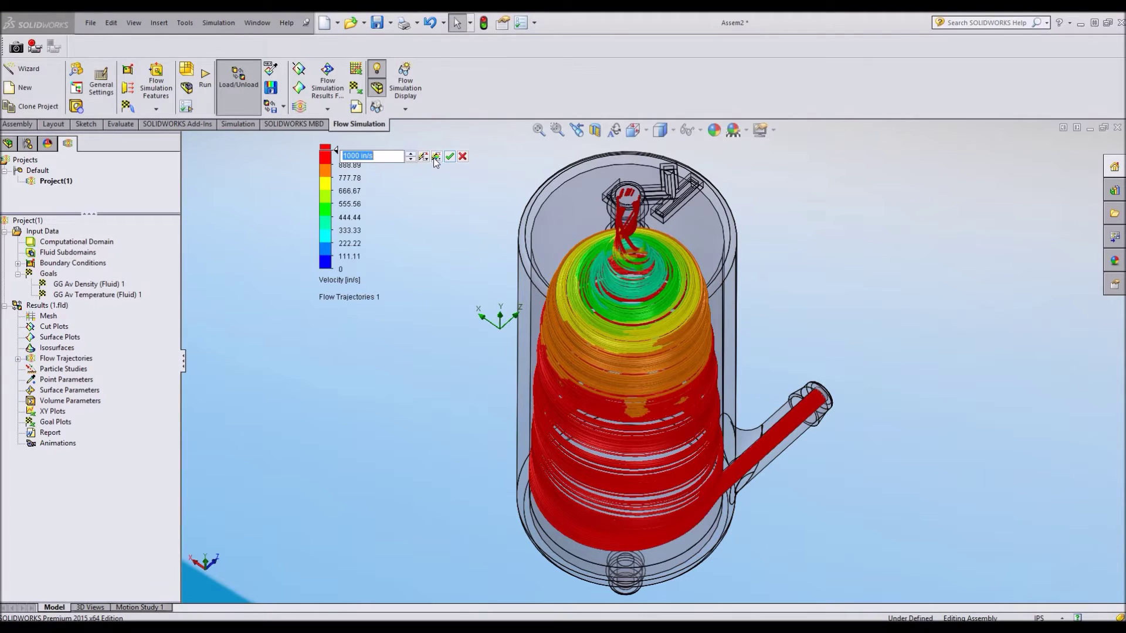
{"action": "left_click", "coordinate": [422, 158]}
{"action": "left_click", "coordinate": [449, 156]}
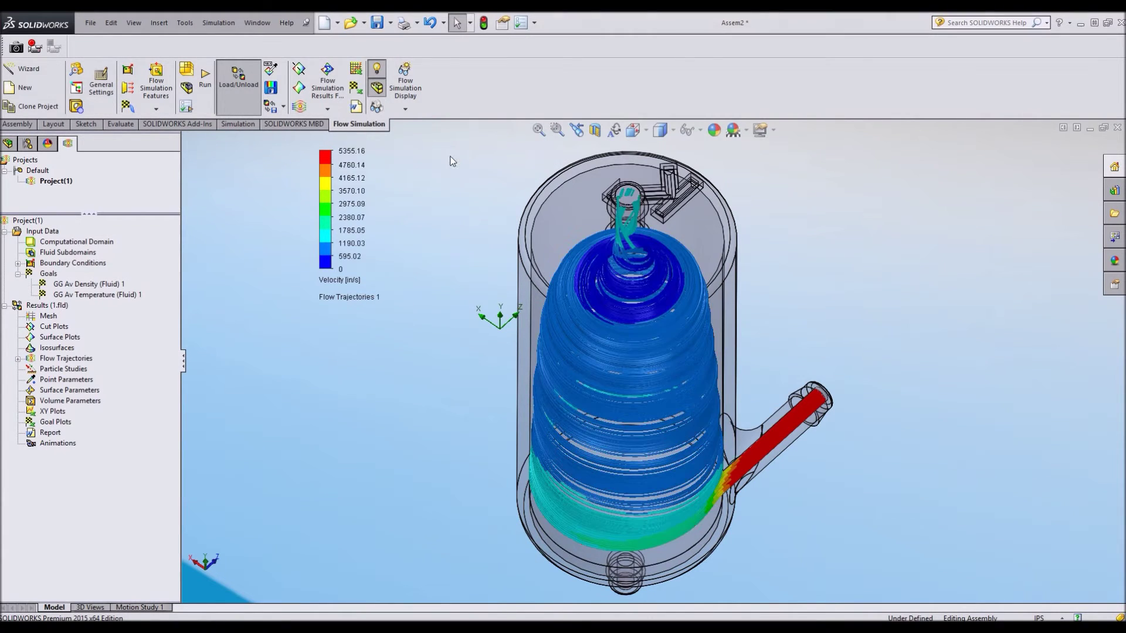
{"action": "middle_click_drag", "start_coordinate": [466, 398], "coordinate": [463, 369]}
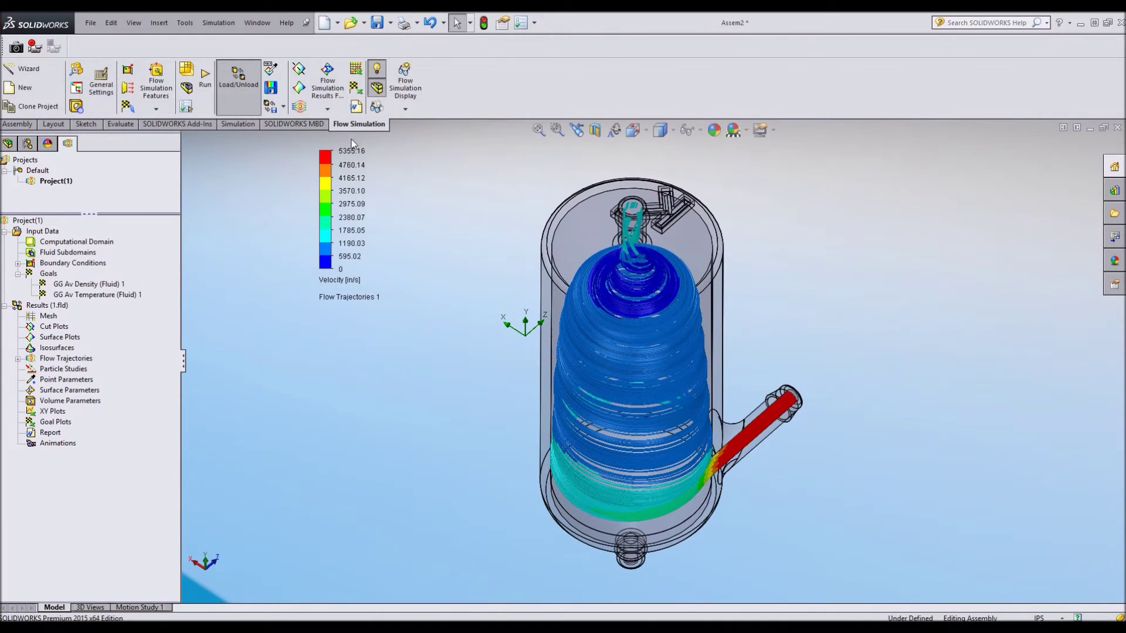
Reapply the 5117.72 in/s legend maximum and orient the tank to show body and cone.
{"action": "left_click", "coordinate": [352, 152]}
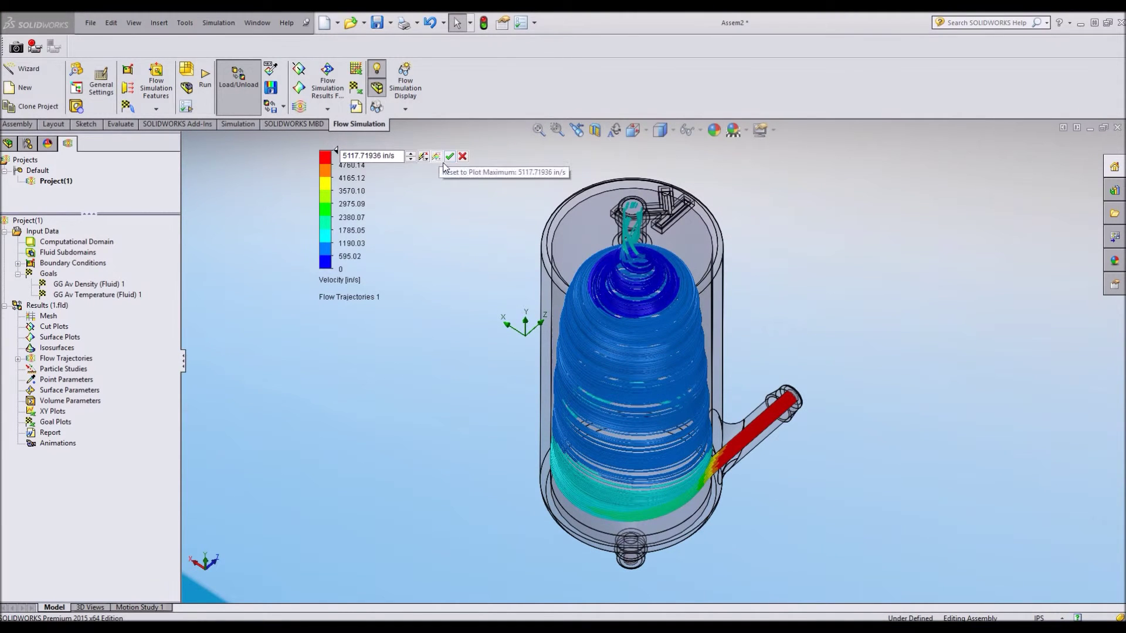
{"action": "left_click", "coordinate": [449, 157]}
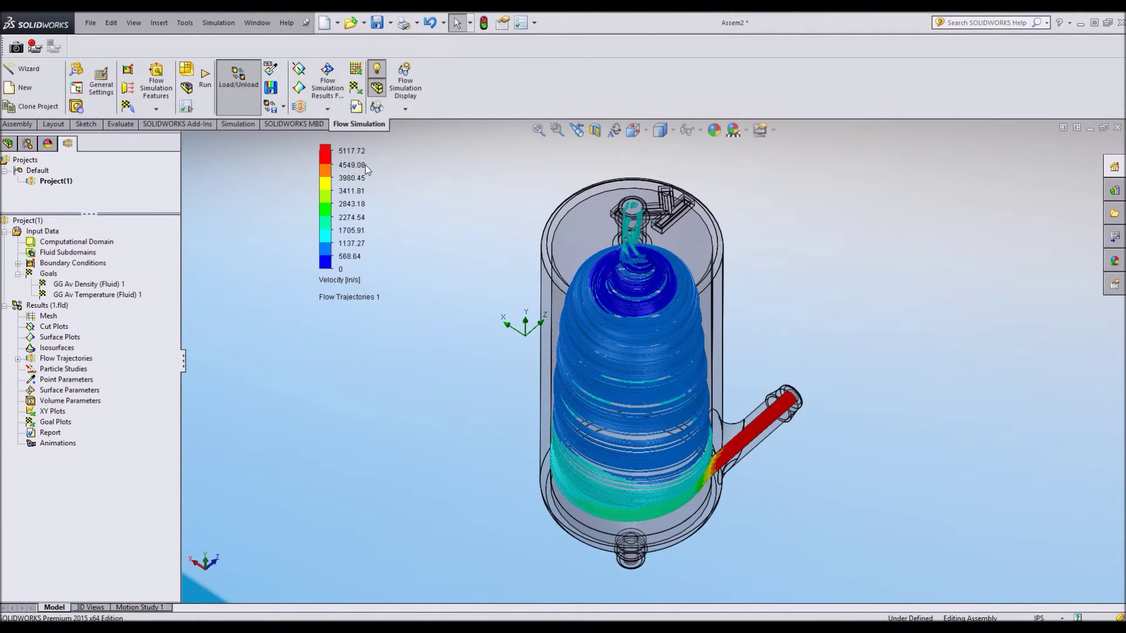
{"action": "middle_click_drag", "start_coordinate": [365, 166], "coordinate": [452, 205]}
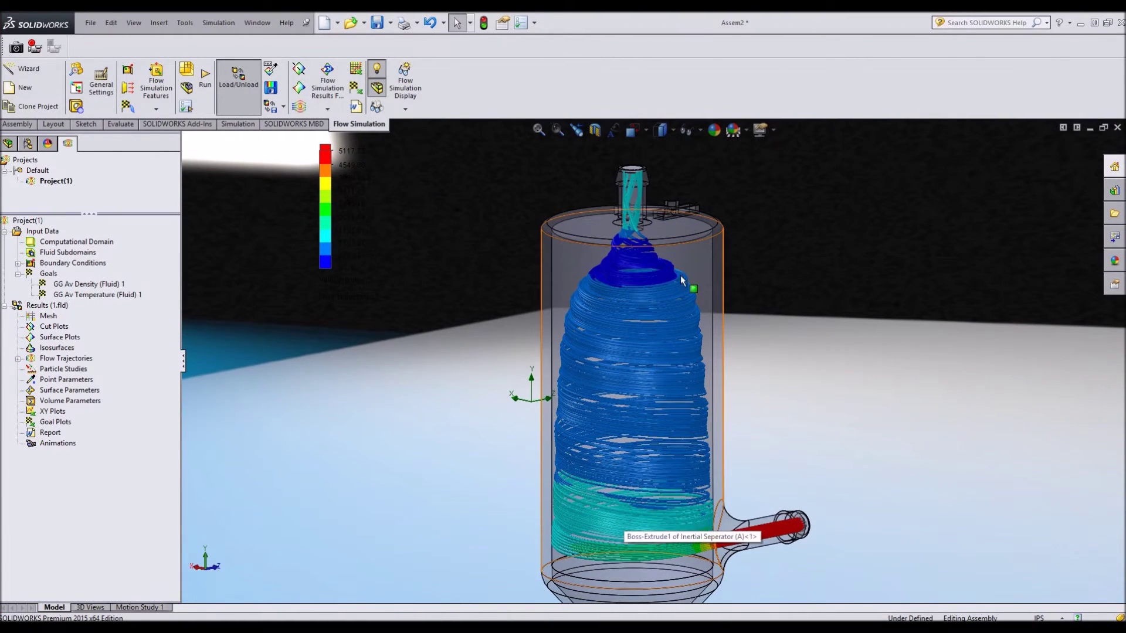
{"action": "middle_click_drag", "start_coordinate": [478, 385], "coordinate": [568, 452]}
{"action": "scroll", "coordinate": [747, 486], "scroll_direction": "down", "scroll_amount": 3}
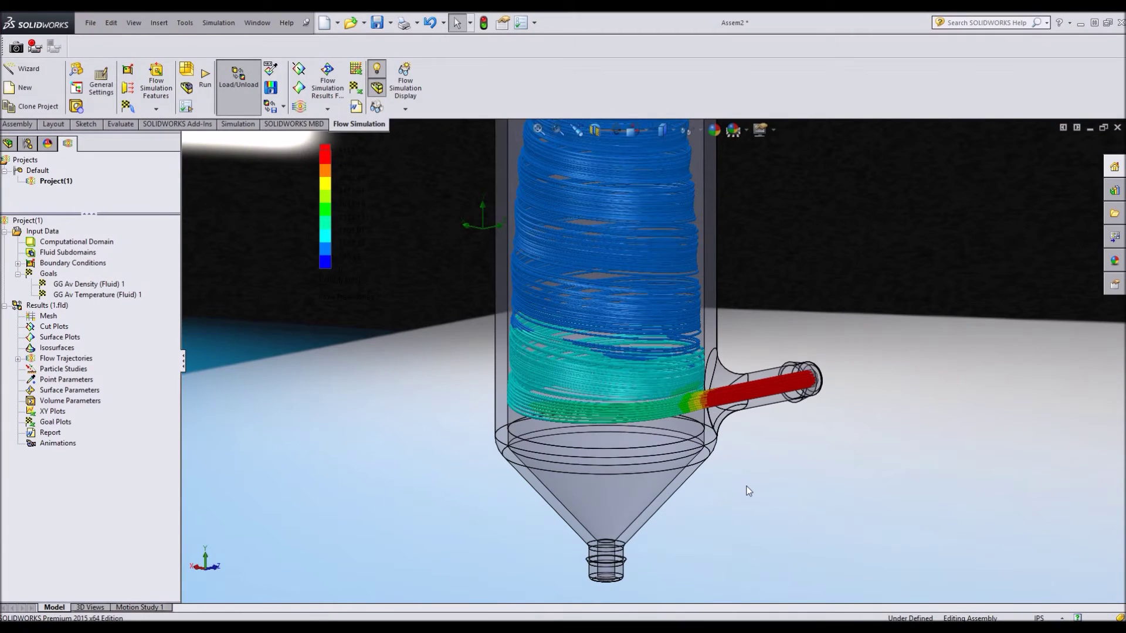
{"action": "scroll", "coordinate": [749, 480], "scroll_direction": "up", "scroll_amount": 3}
Play the Flow Trajectories 1 animation and watch the swirls from a side view.
{"action": "right_click", "coordinate": [133, 409]}
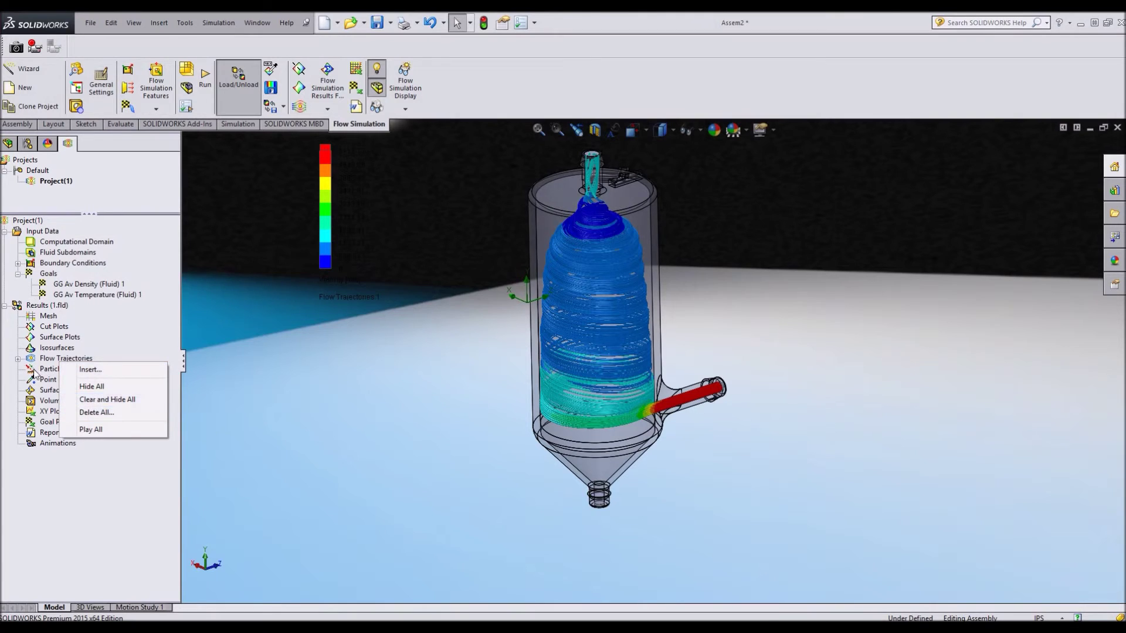
{"action": "left_click", "coordinate": [19, 359]}
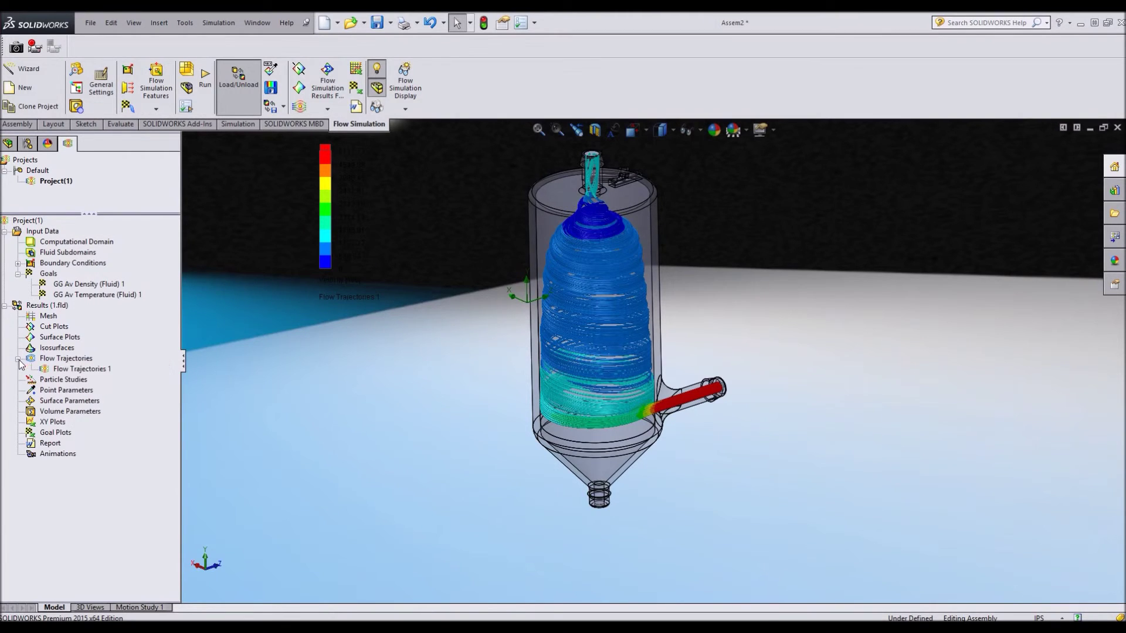
{"action": "right_click", "coordinate": [80, 370]}
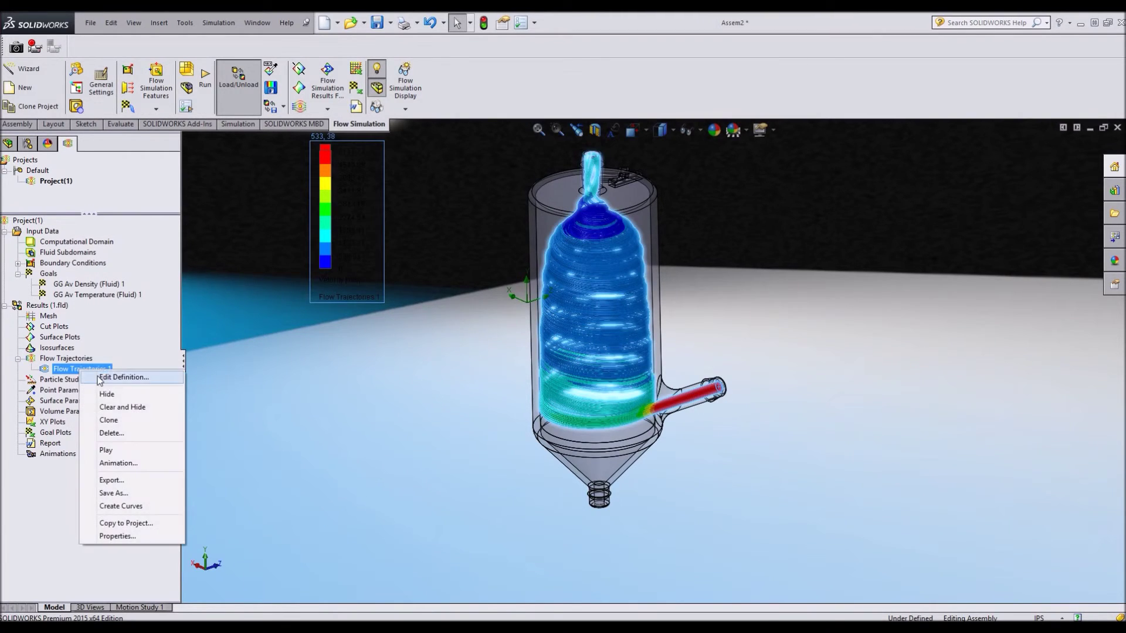
{"action": "left_click", "coordinate": [106, 450]}
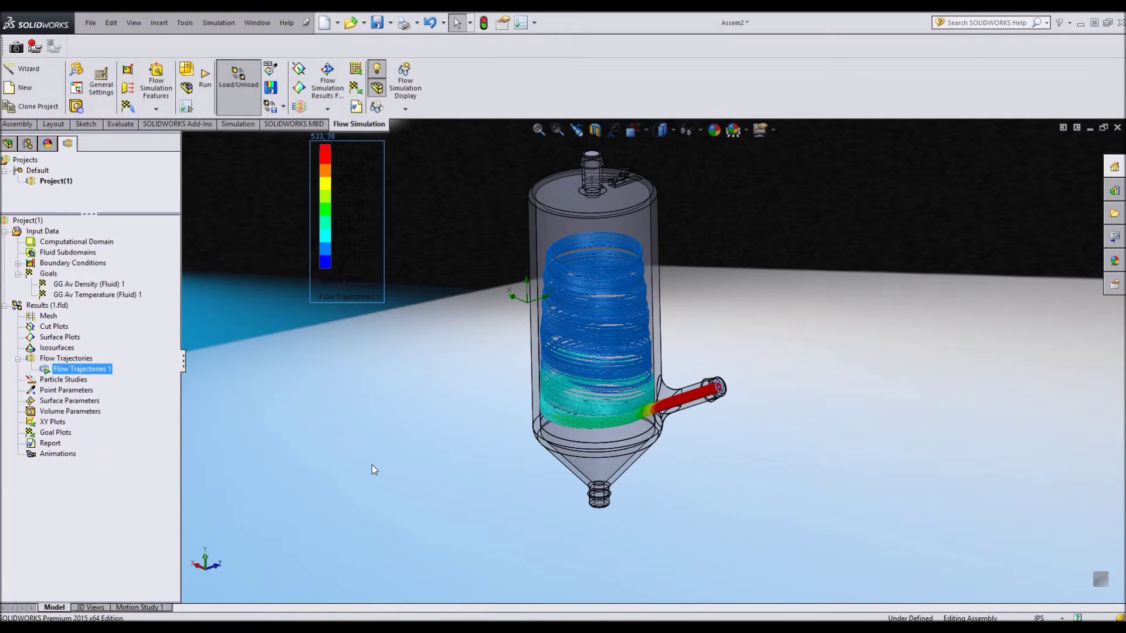
{"action": "middle_click_drag", "start_coordinate": [412, 425], "coordinate": [423, 335]}
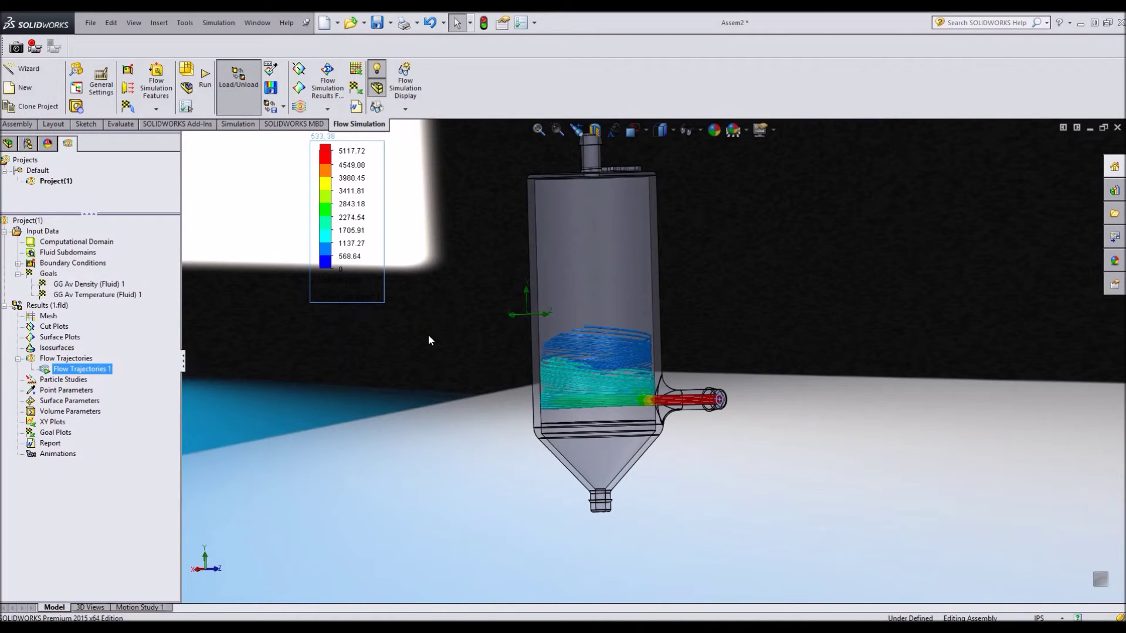
{"action": "scroll", "coordinate": [498, 307], "scroll_direction": "down", "scroll_amount": 10}
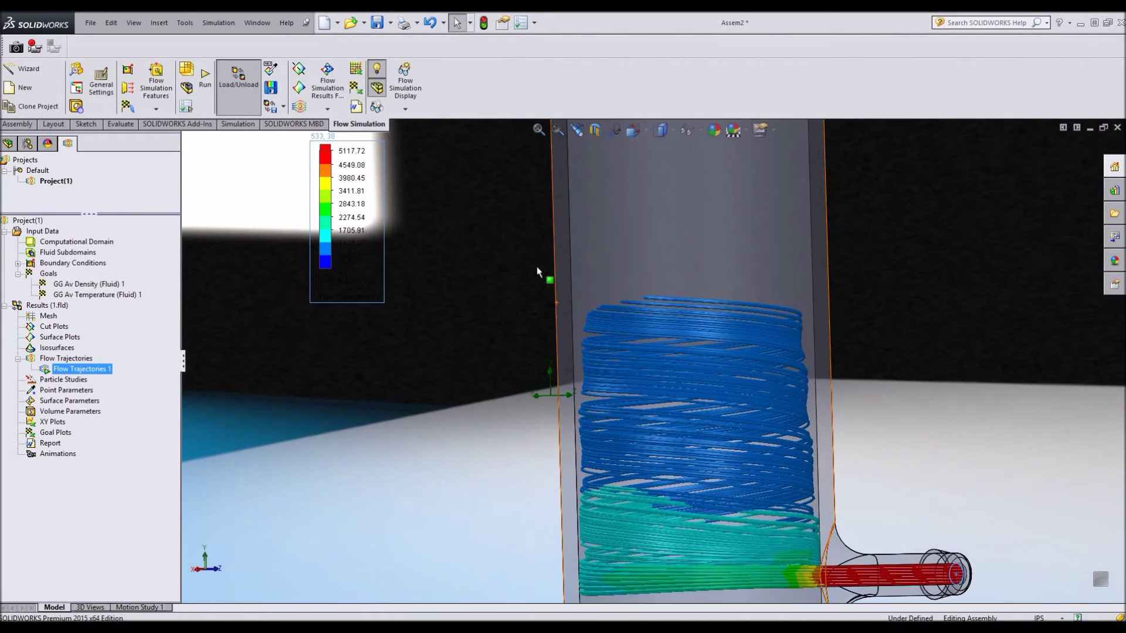
{"action": "scroll", "coordinate": [642, 205], "scroll_direction": "up", "scroll_amount": 10}
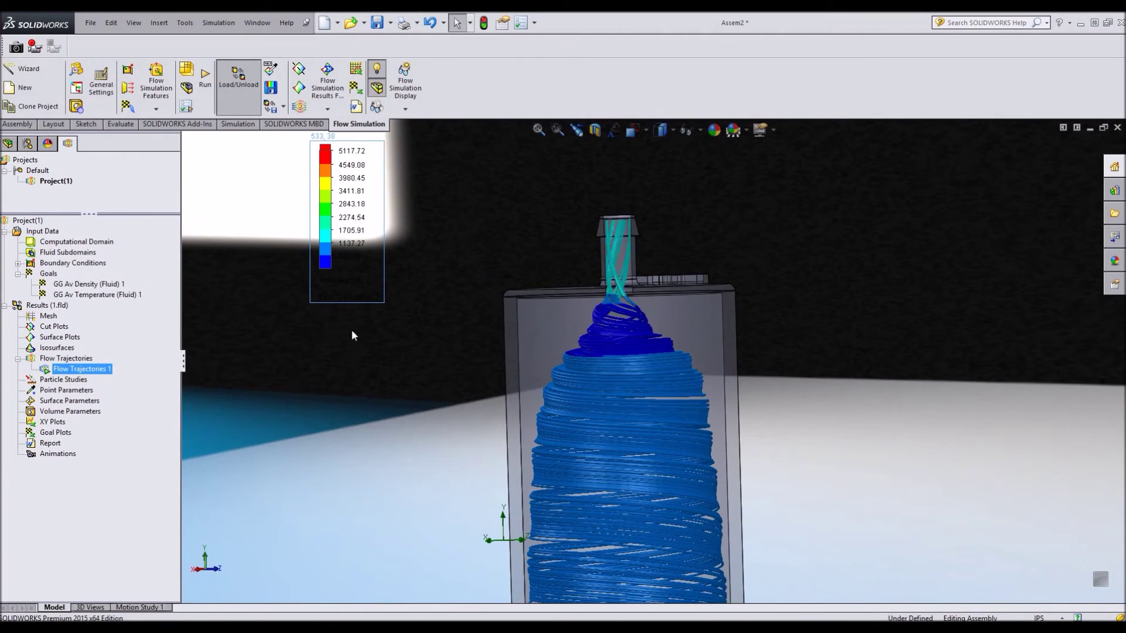
{"action": "right_click", "coordinate": [44, 433]}
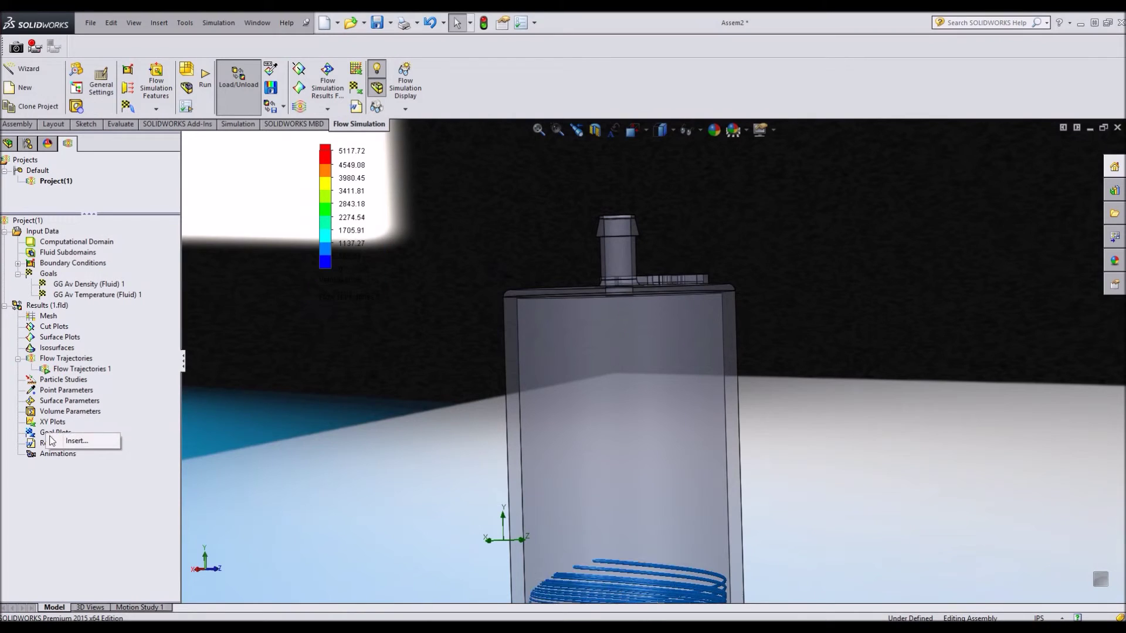
Insert a goal plot for all goals, review the density and temperature summary, then close it.
{"action": "left_click", "coordinate": [76, 440]}
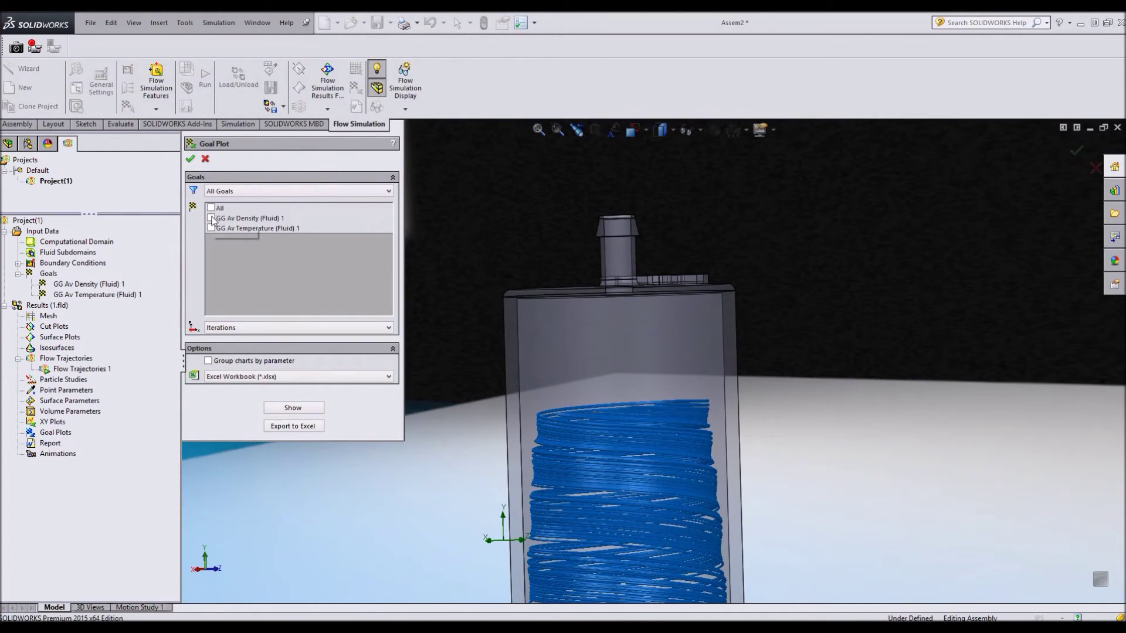
{"action": "left_click", "coordinate": [211, 207]}
{"action": "left_click", "coordinate": [288, 410]}
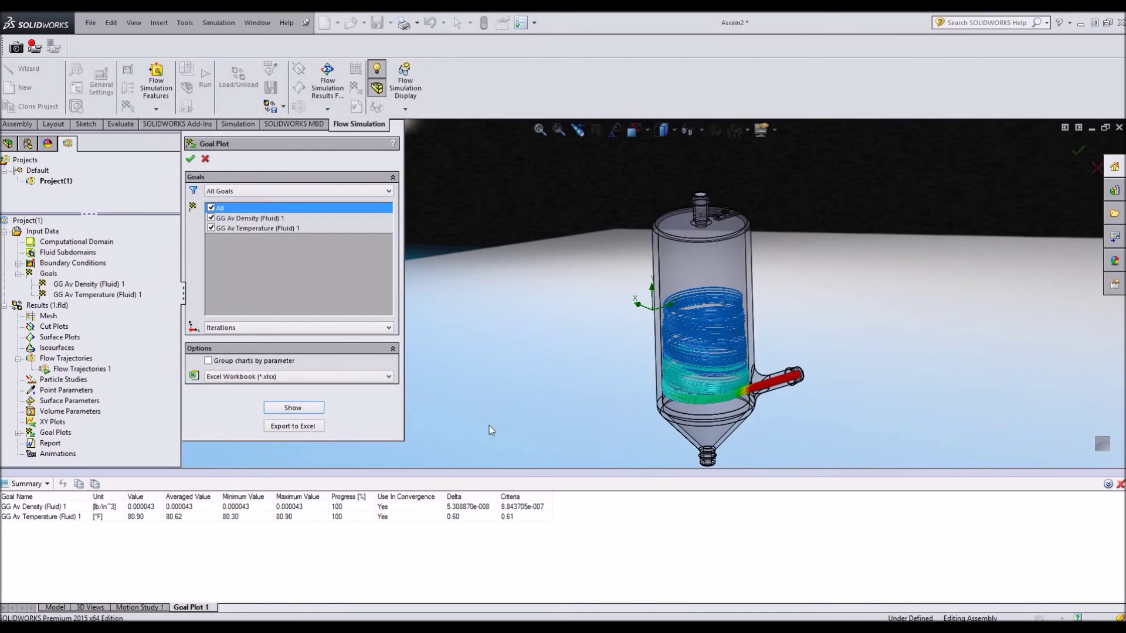
{"action": "left_click", "coordinate": [205, 159]}
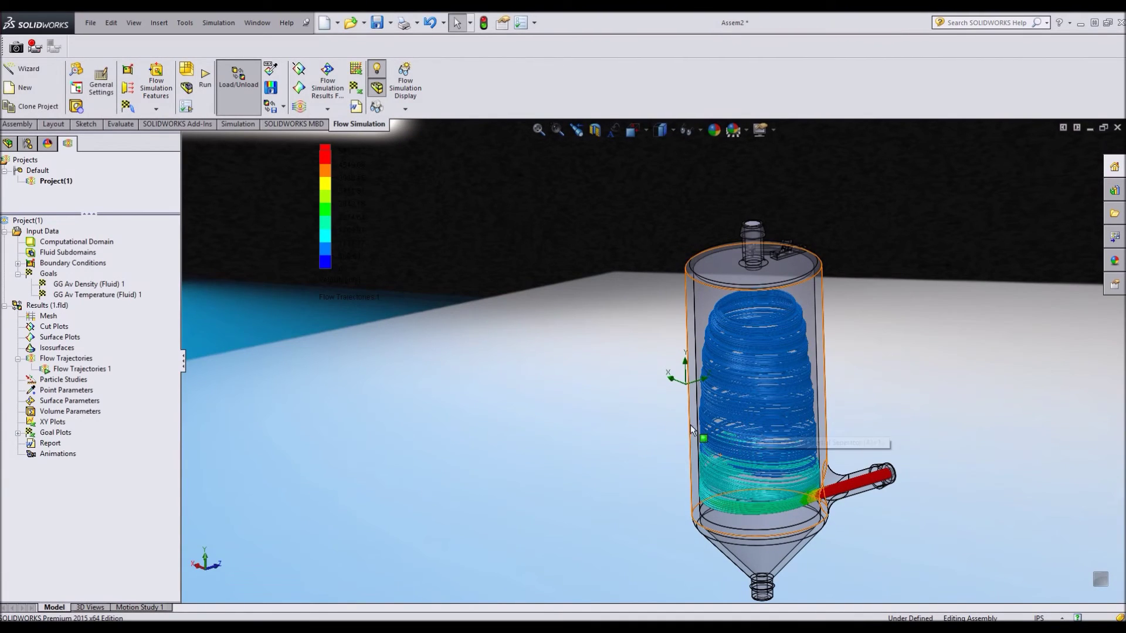
{"action": "scroll", "coordinate": [990, 394], "scroll_direction": "down", "scroll_amount": 2}
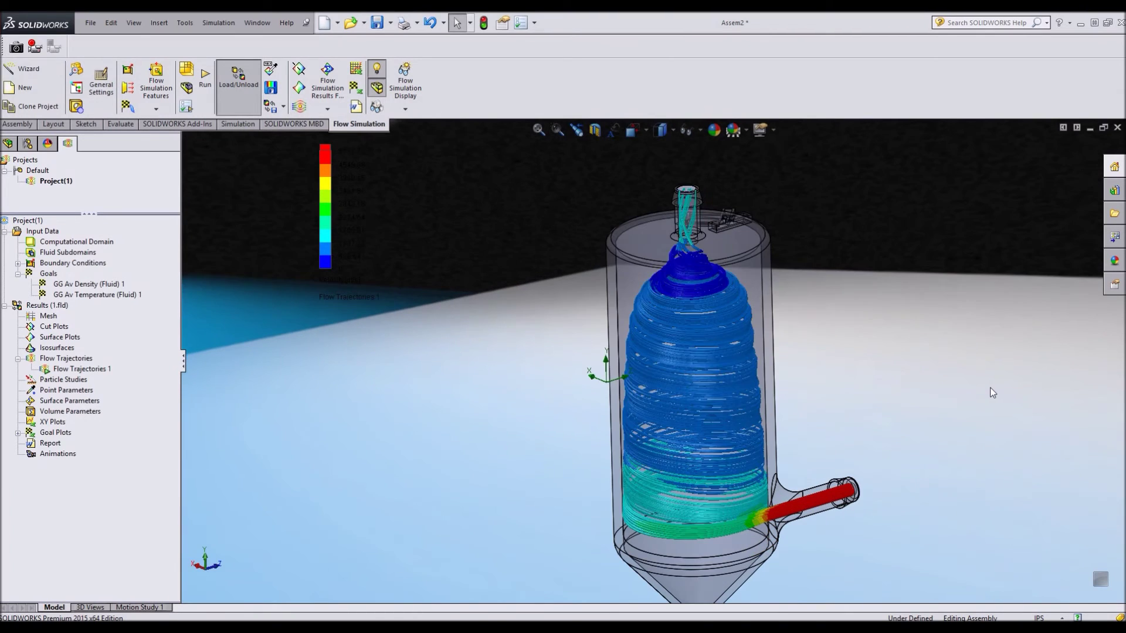